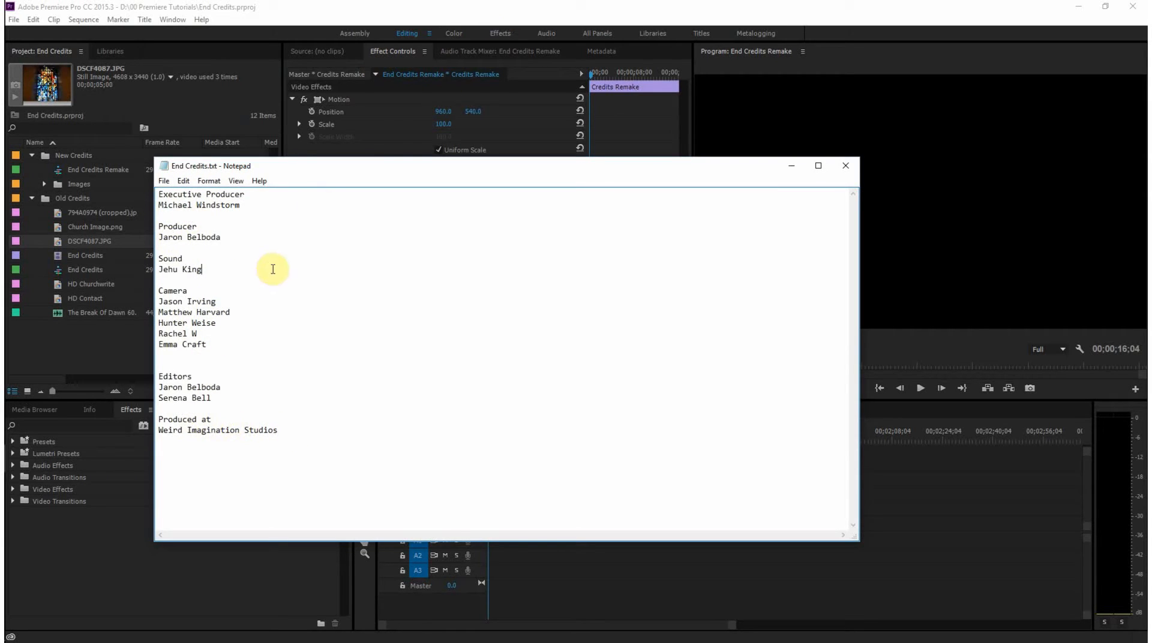
Switch from the Notepad credits text to Adobe Premiere Pro and play the rolling credits in the End Credits Remake sequence from the start
left_click(531, 5)
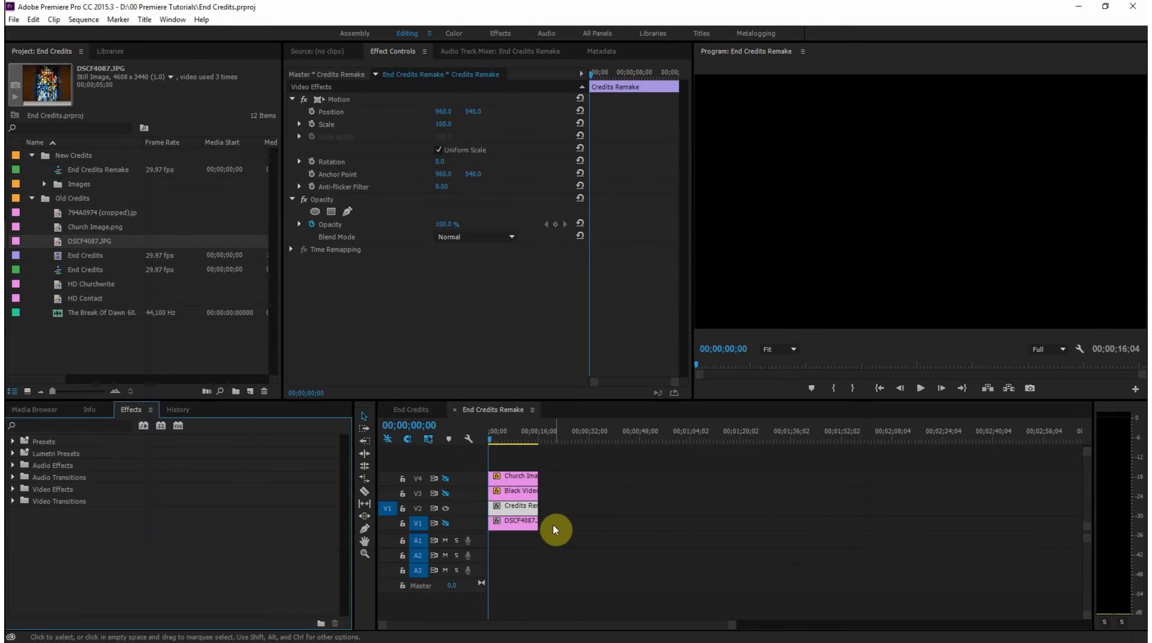
left_click_drag(489, 444, 497, 444)
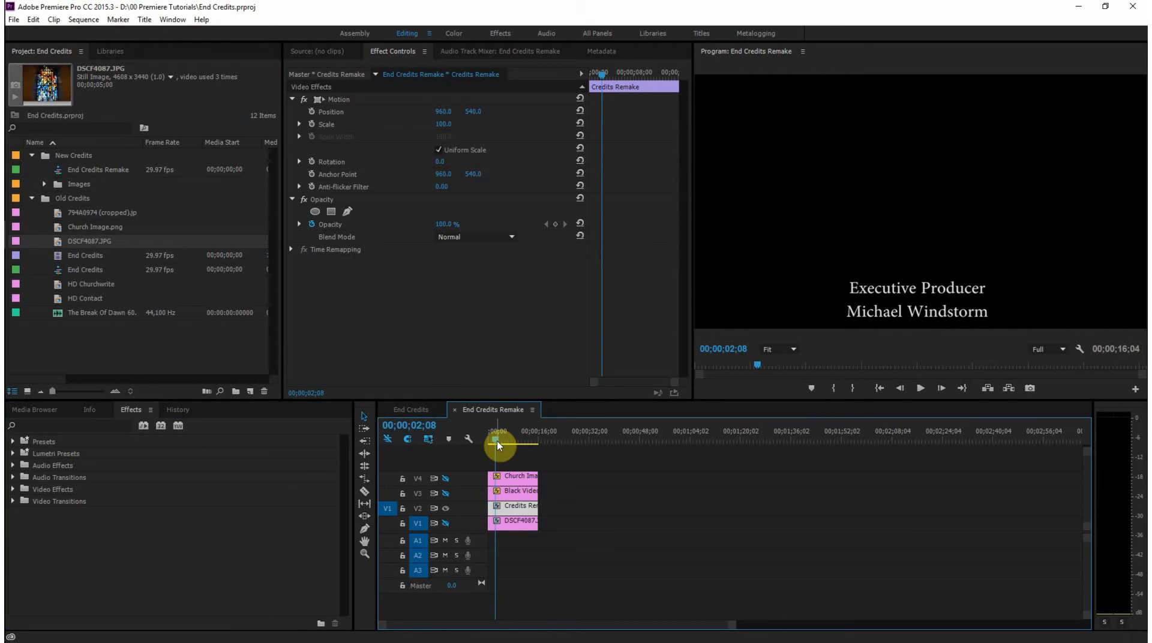
left_click_drag(497, 444, 501, 474)
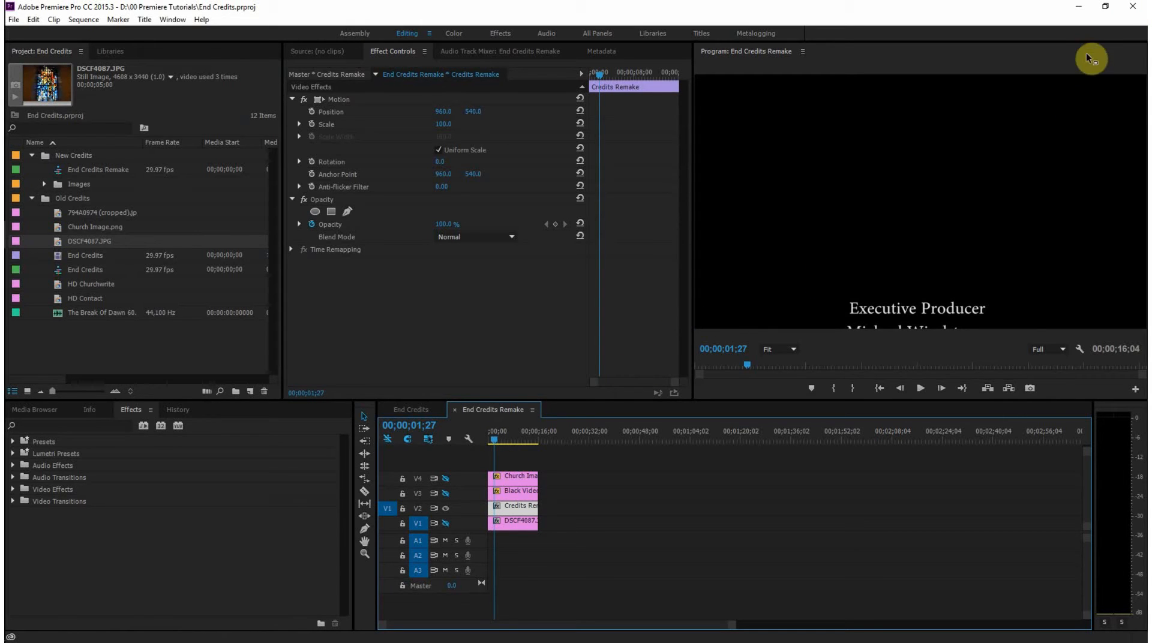
left_click_drag(495, 444, 456, 482)
key("space")
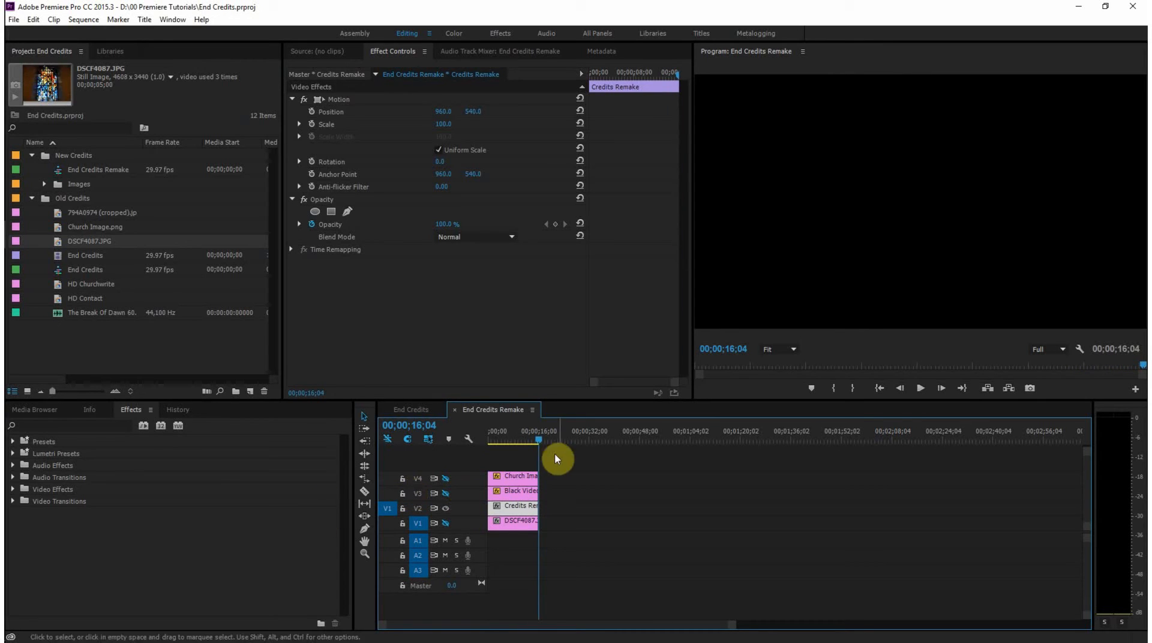
left_click_drag(538, 440, 449, 452)
key("space")
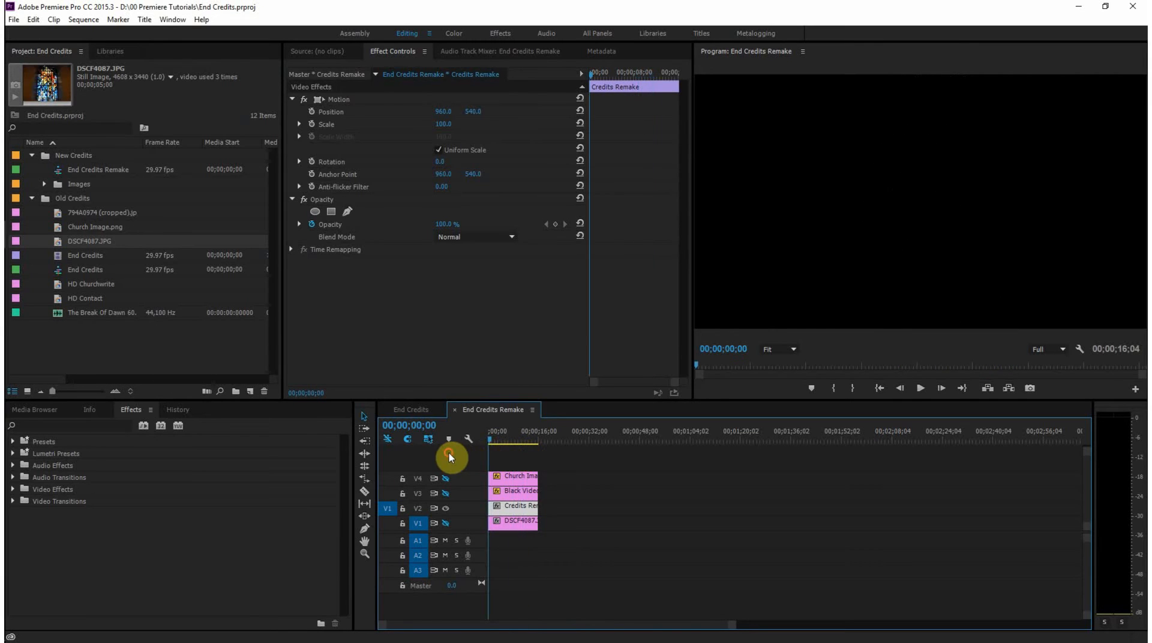
Open the End Credits sequence, set the playback resolution to 1/4 and play the finished credits
left_click(422, 410)
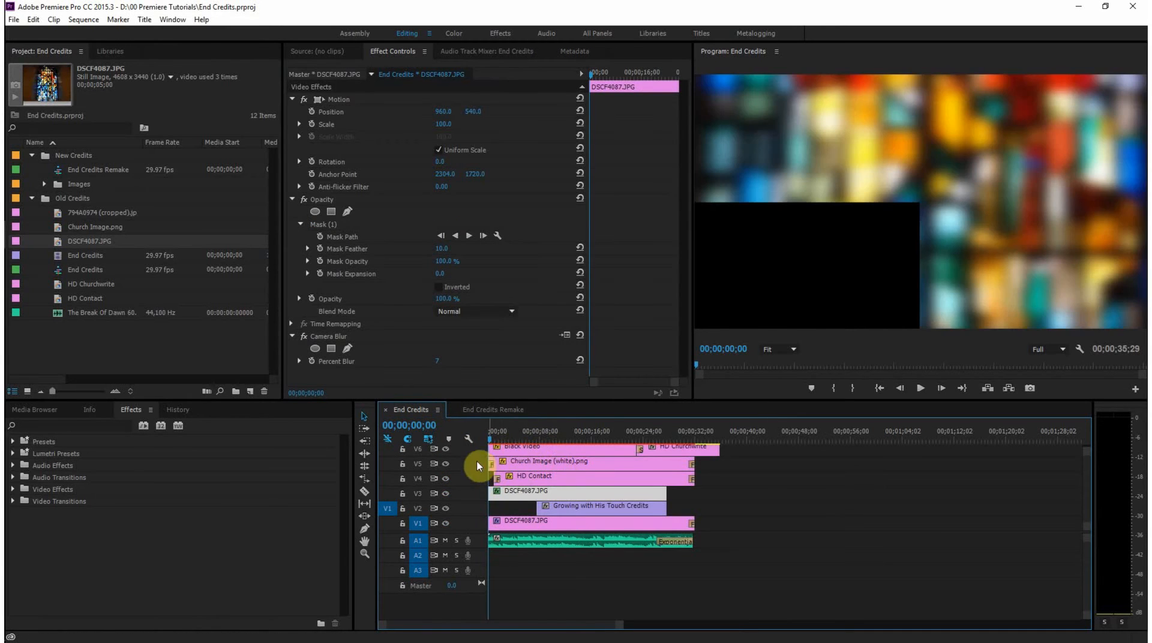
scroll(1090, 480, "up", 3)
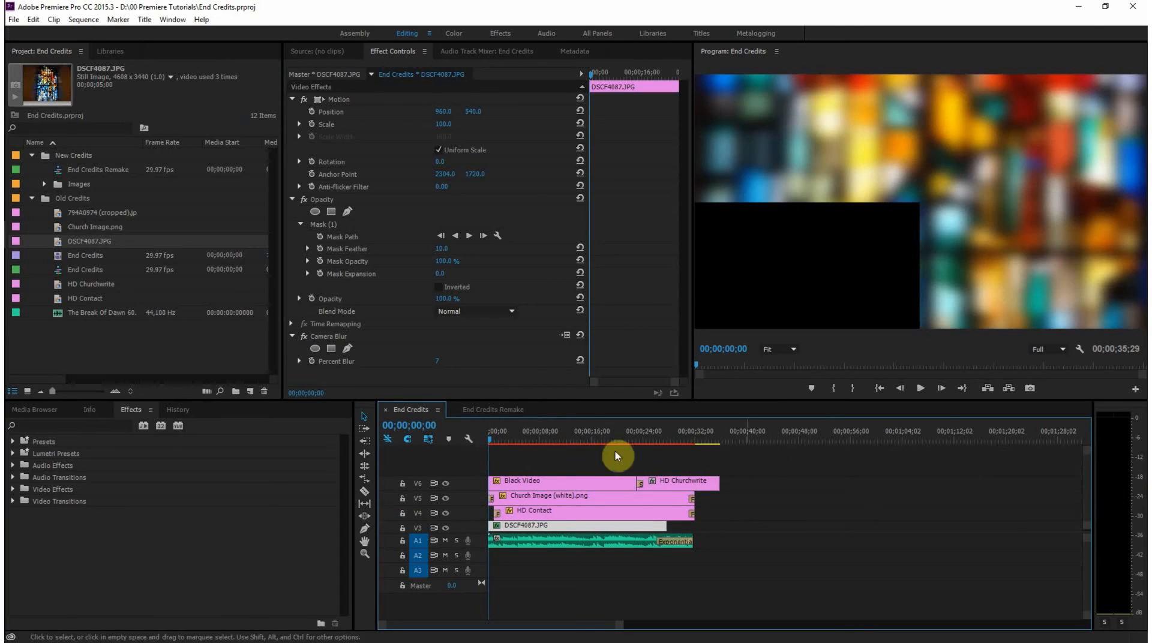
left_click_drag(490, 439, 564, 461)
left_click(1059, 349)
left_click(1058, 391)
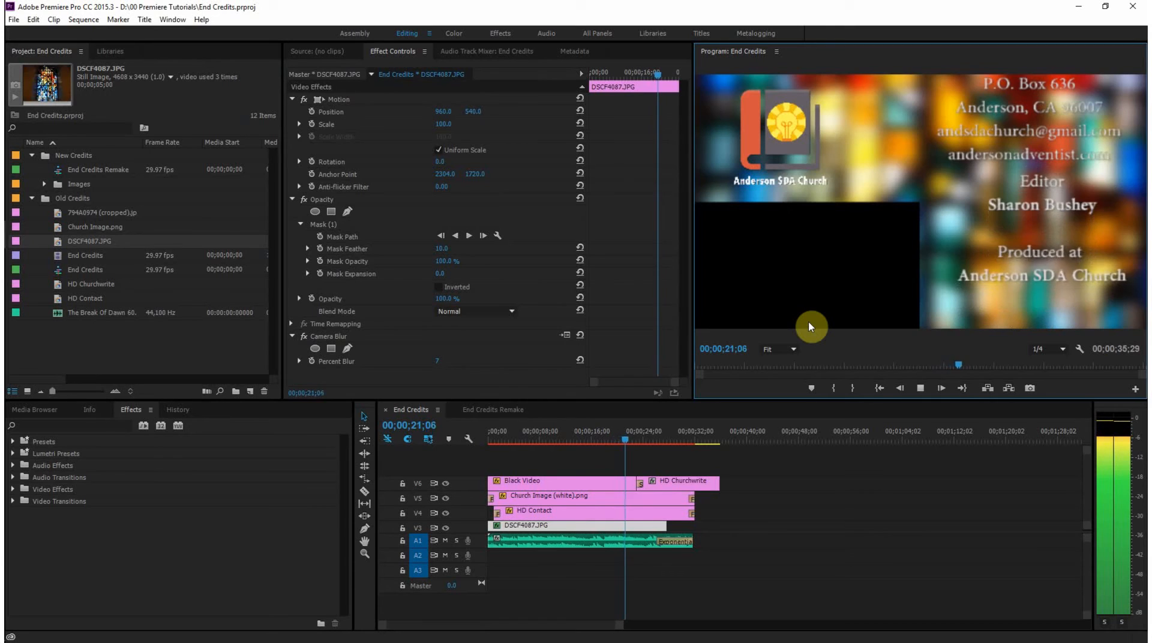
key("space")
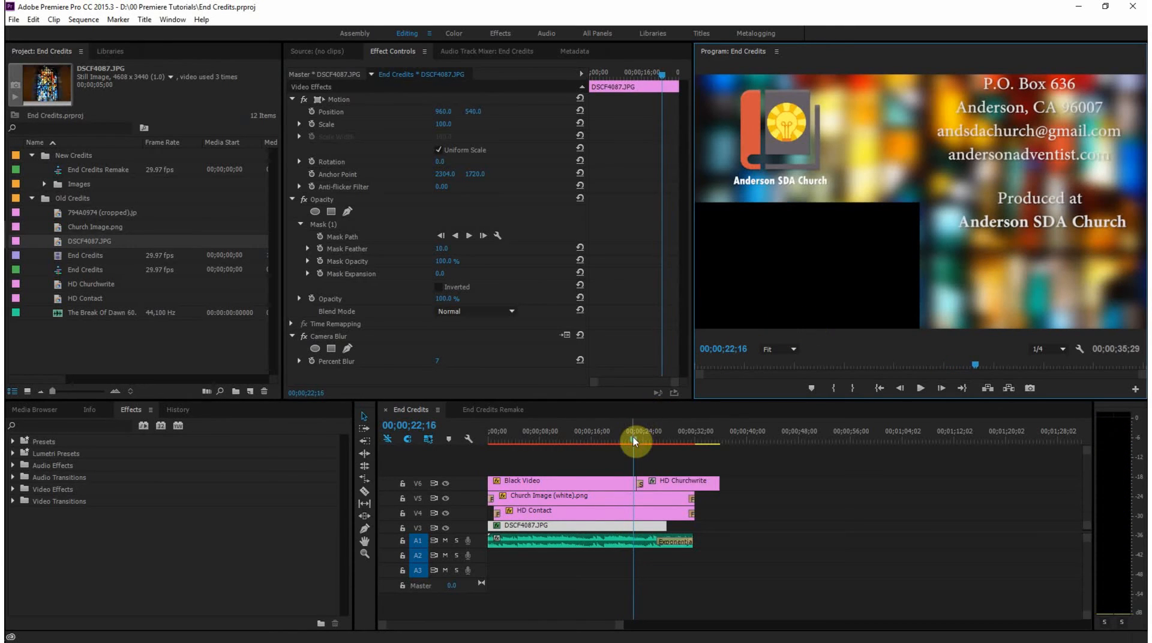
Hide track V3 in the End Credits sequence and replay the scrolling credits without the masked image
left_click_drag(634, 441, 597, 442)
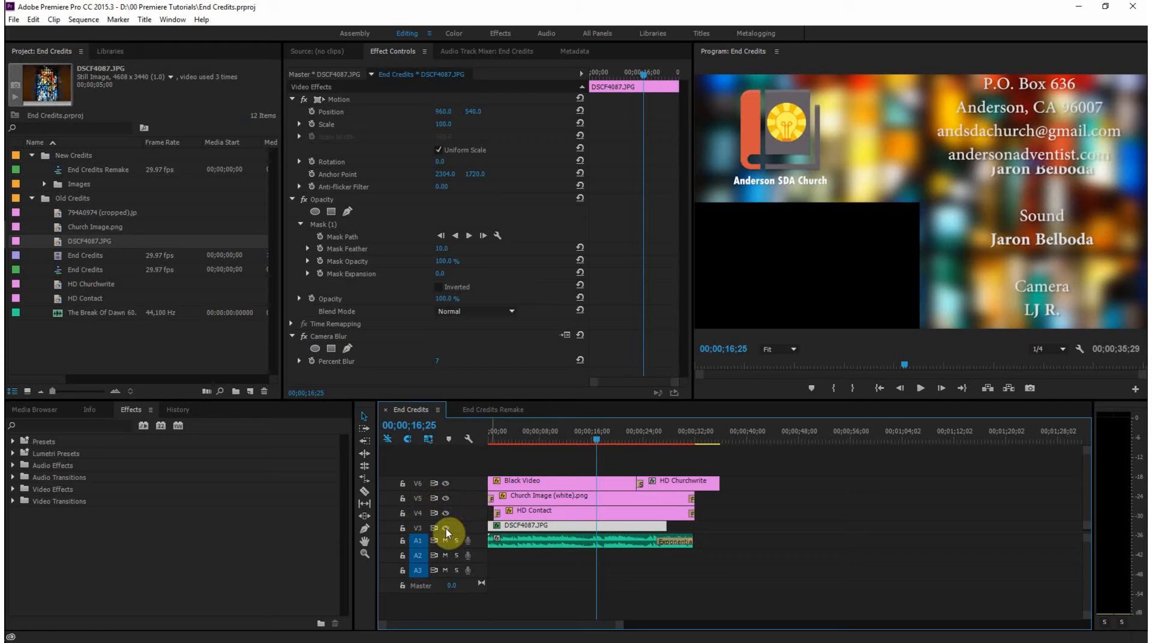
left_click(446, 528)
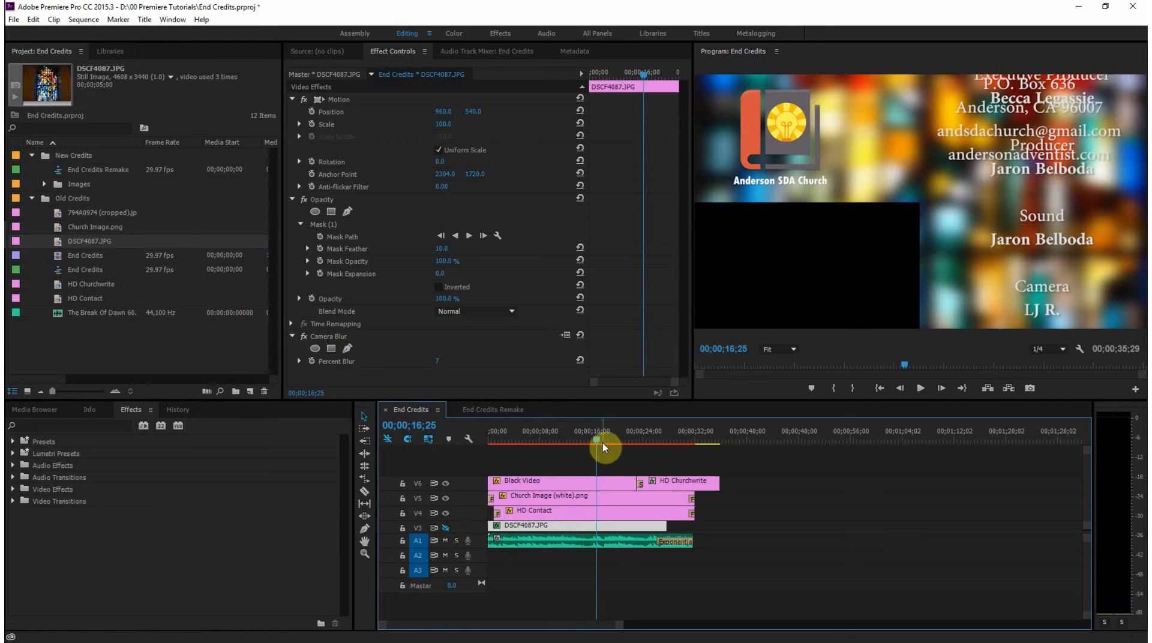
left_click_drag(603, 442, 581, 445)
key("space")
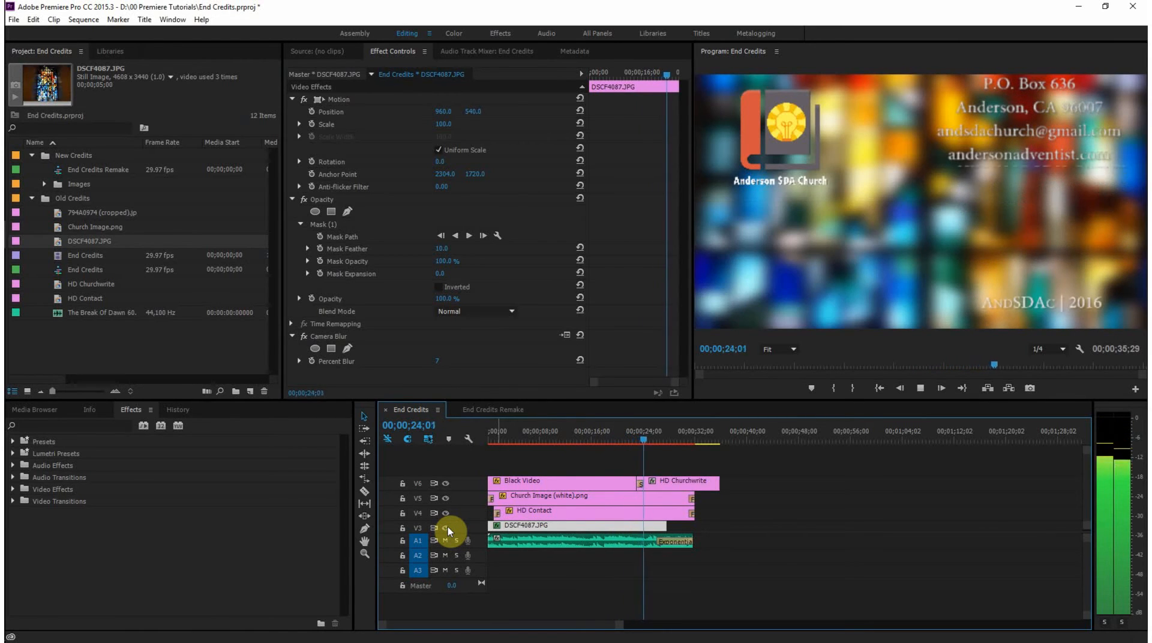
key("space")
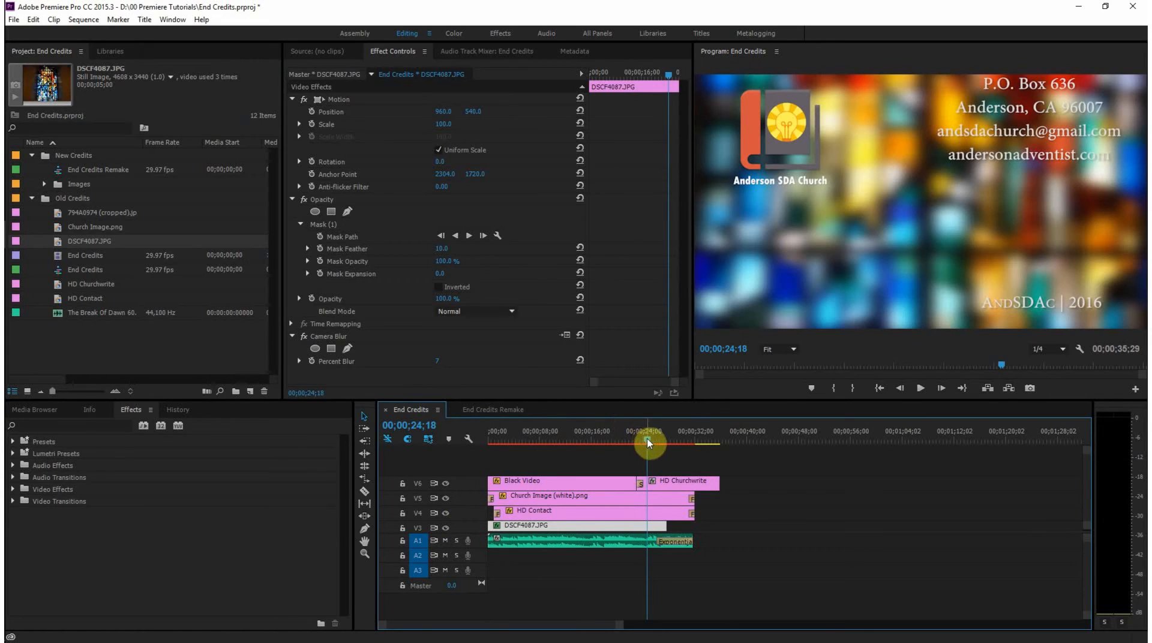
In End Credits Remake, shift the church image clip further along V4 and place JDB.jpg from the Images bin at V4's start, matching the credits' length
left_click(479, 414)
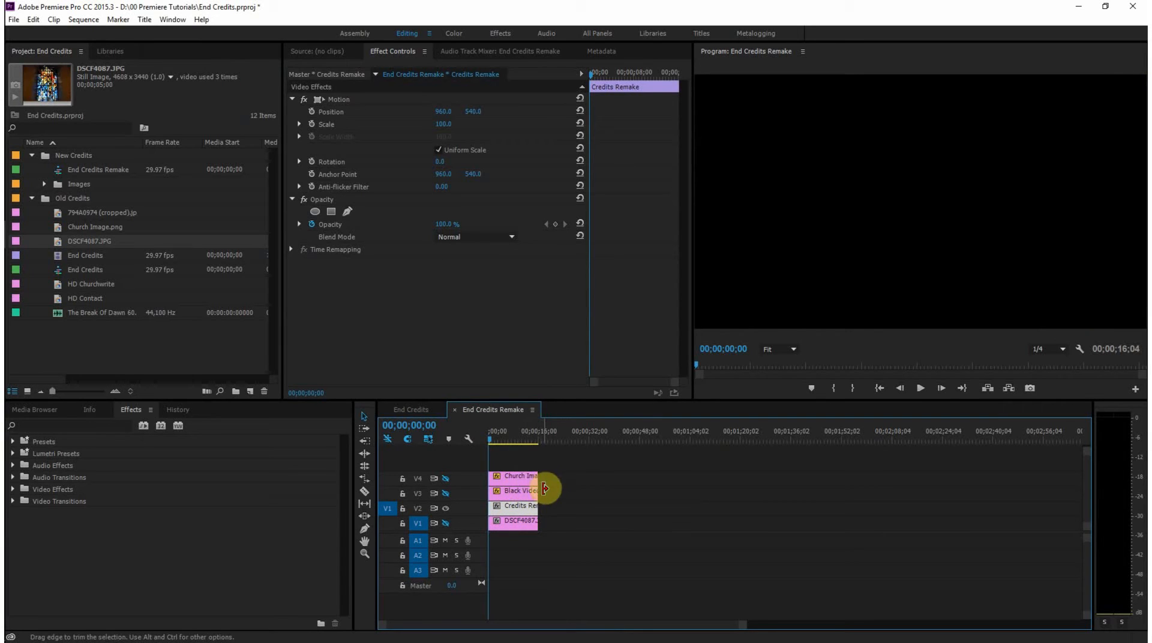
left_click_drag(511, 477, 584, 480)
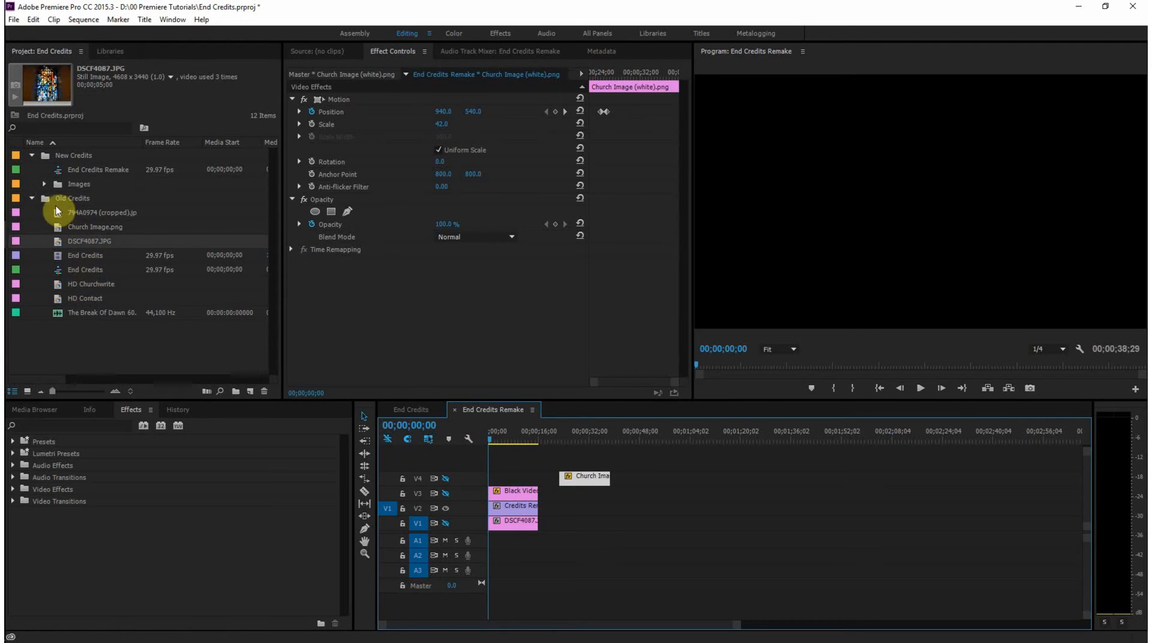
left_click(34, 199)
left_click(31, 199)
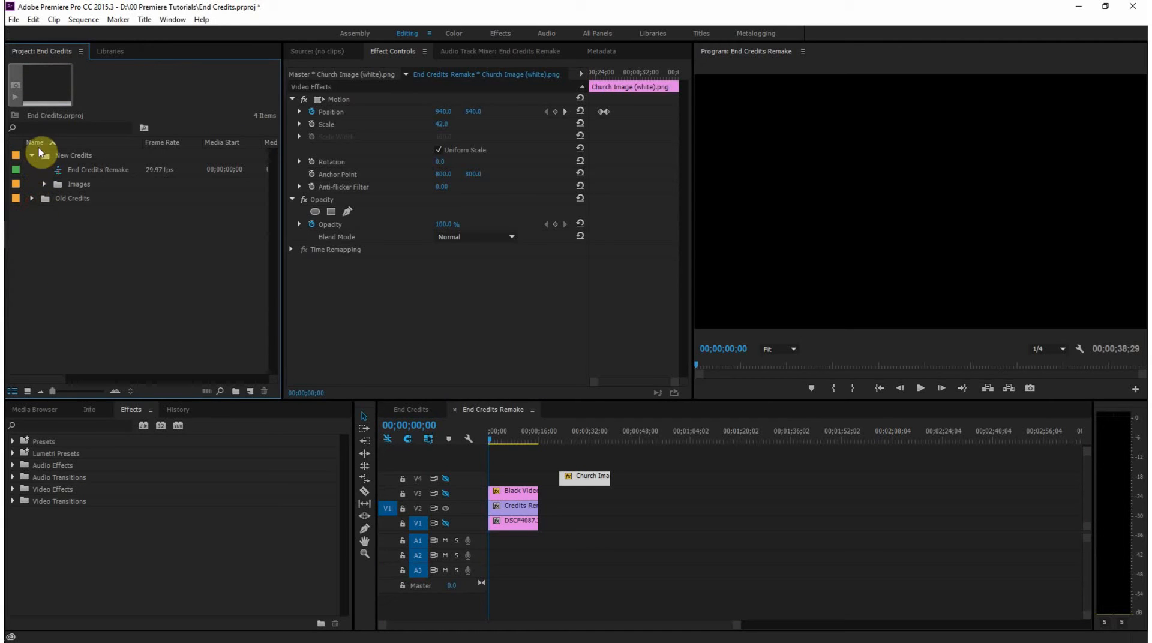
left_click(45, 184)
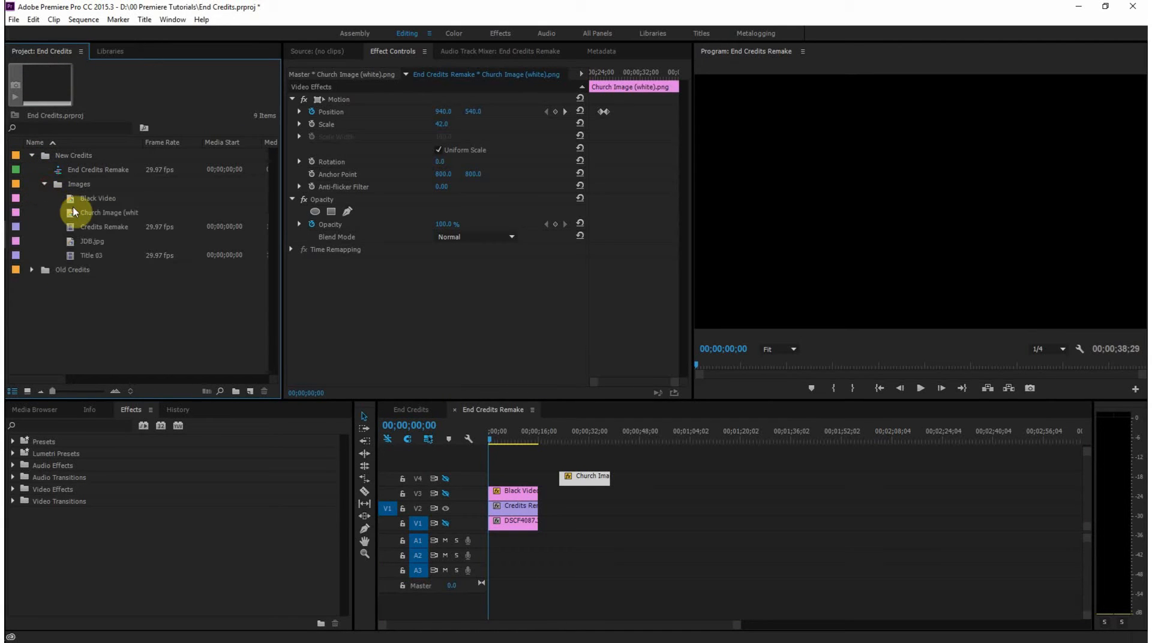
left_click(106, 235)
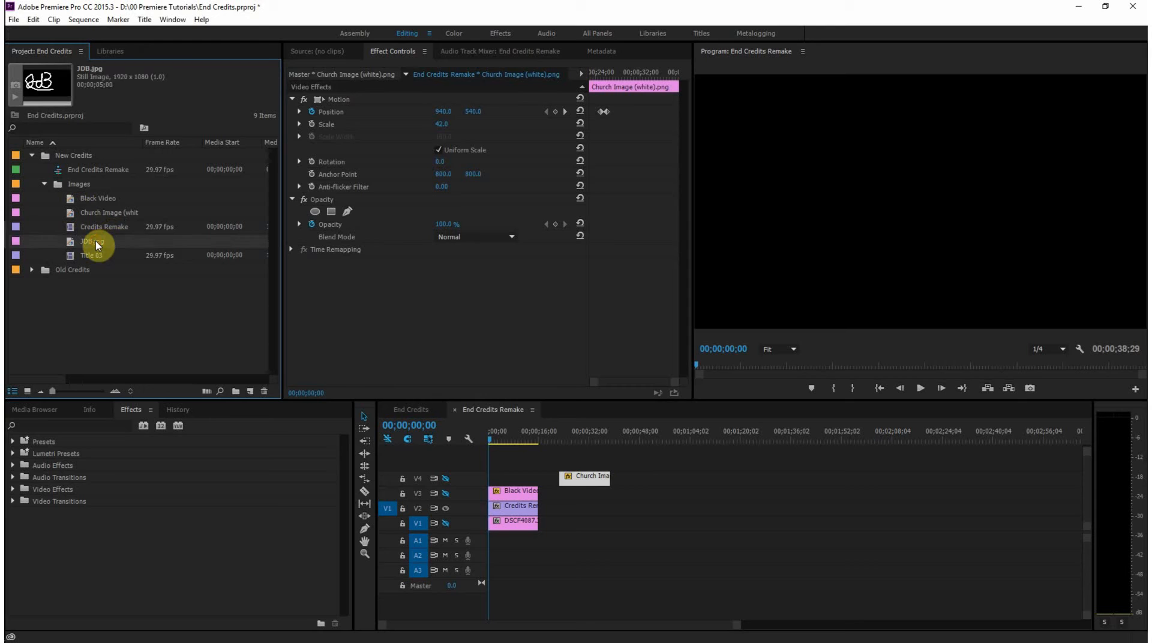
left_click_drag(106, 235, 540, 478)
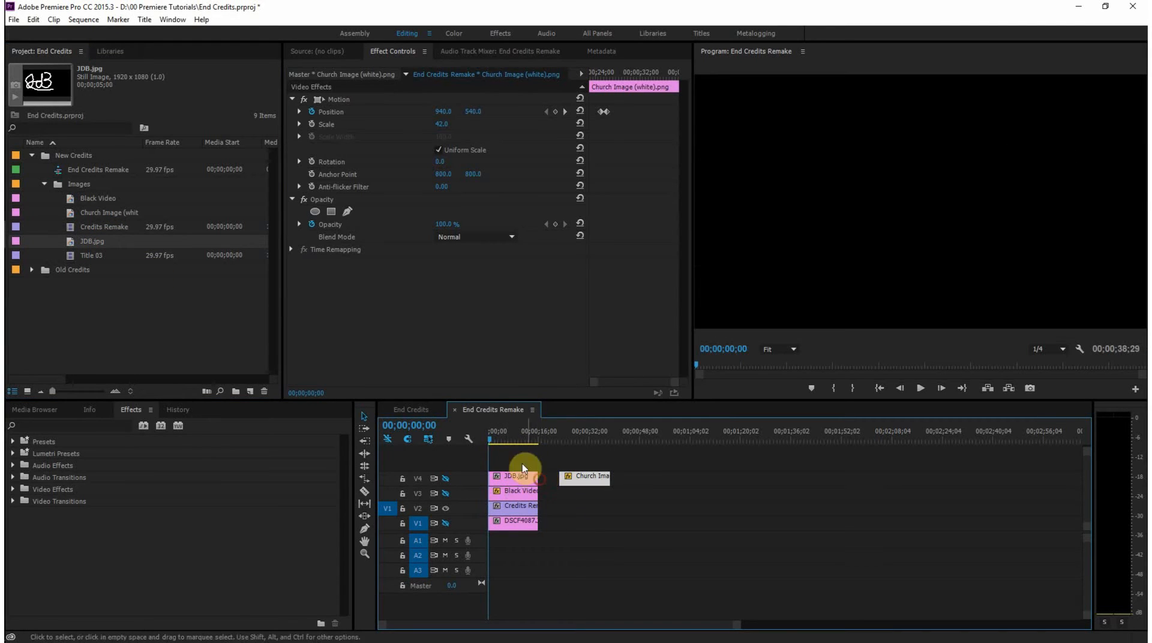
Make track V4 visible, then set the JDB.jpg clip's scale to 47 and its horizontal position to 1070
left_click(446, 478)
left_click_drag(492, 449, 497, 451)
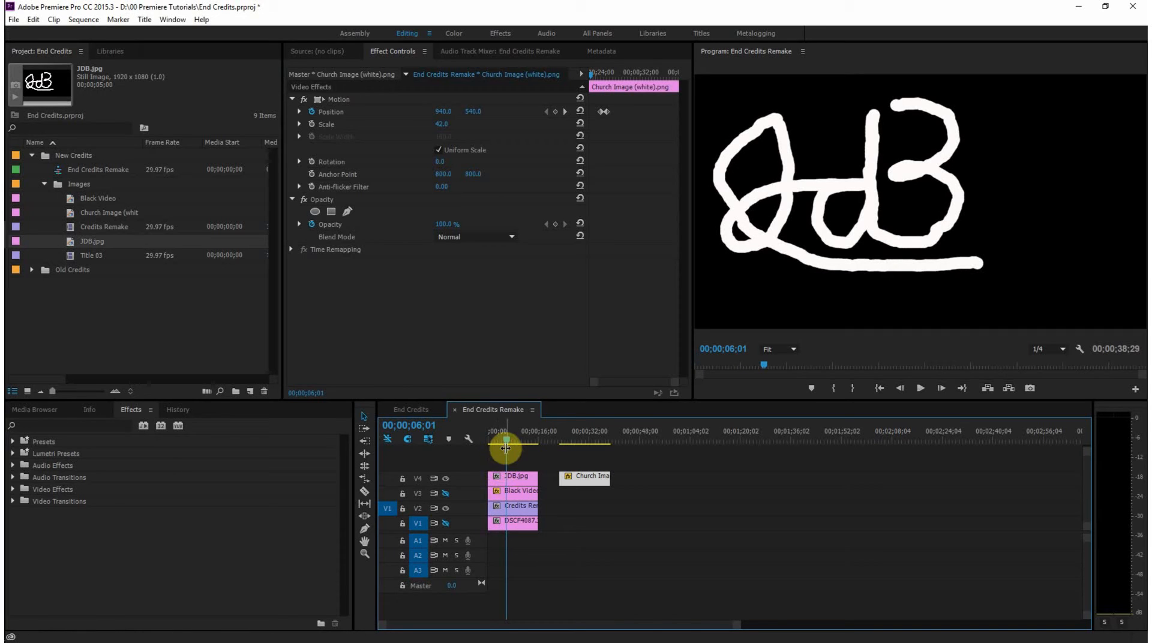
left_click(504, 480)
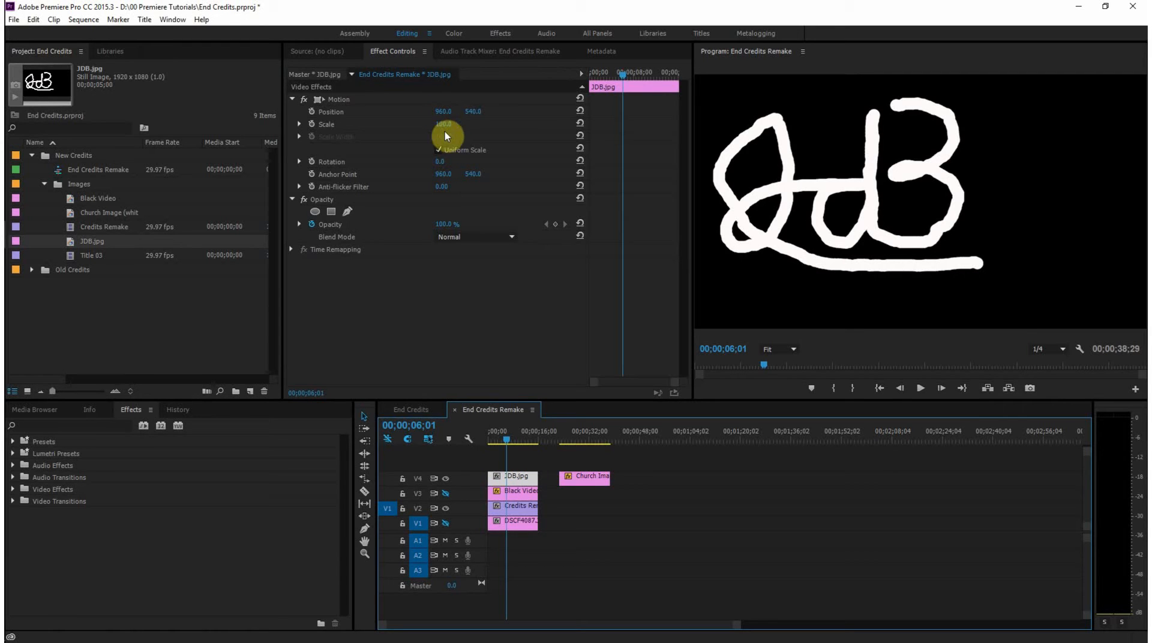
left_click_drag(448, 129, 417, 129)
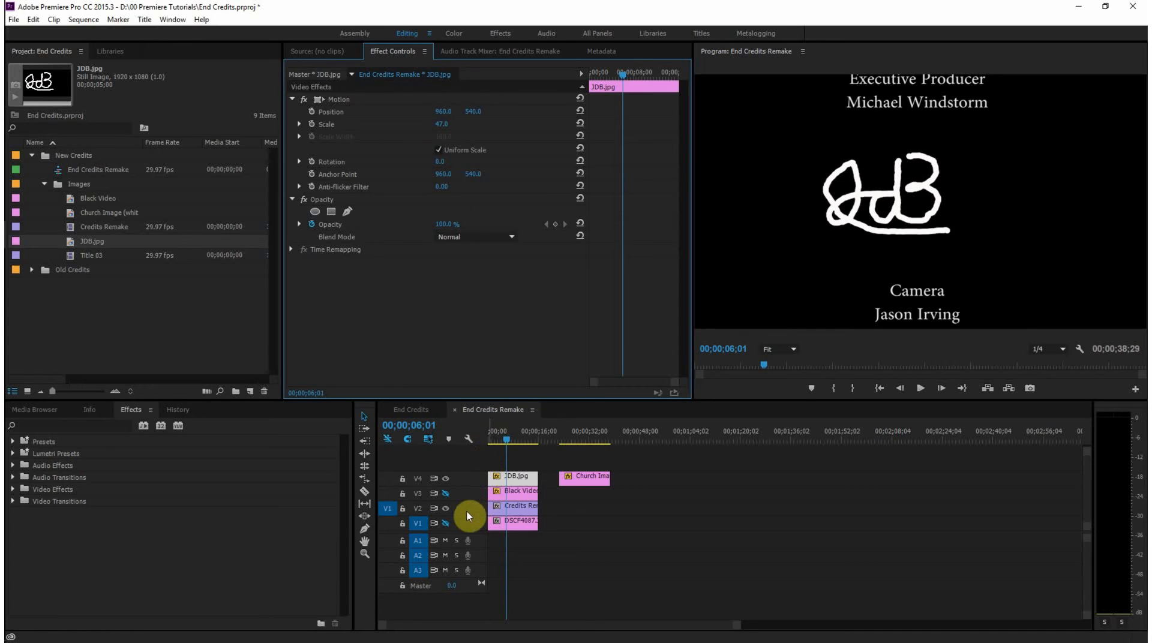
left_click(447, 509)
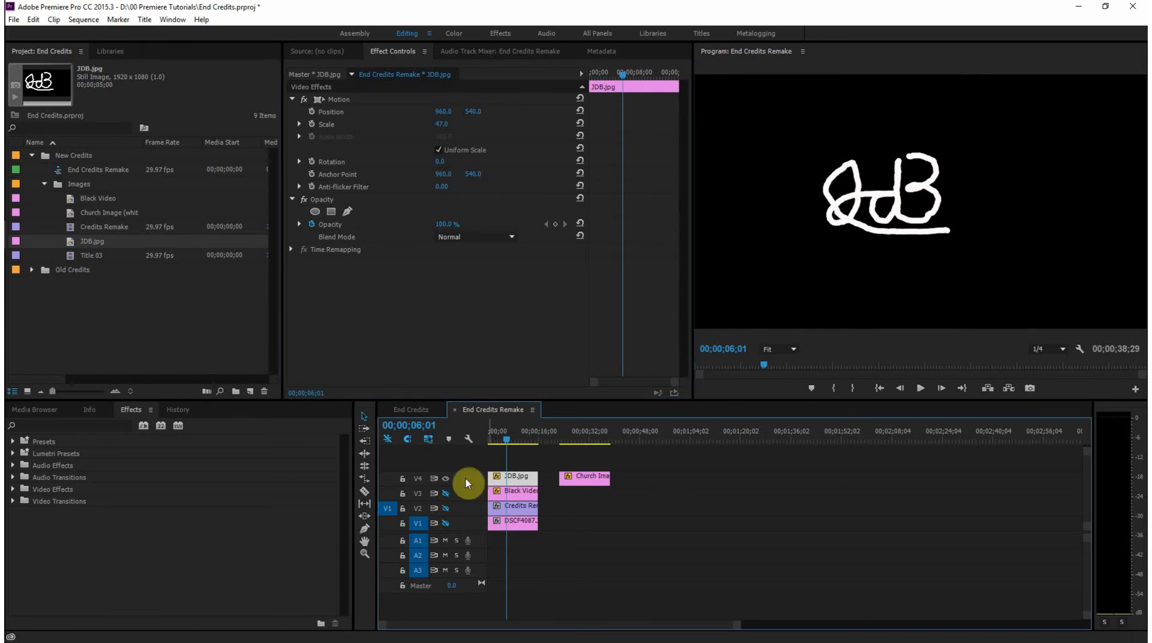
left_click_drag(445, 114, 510, 114)
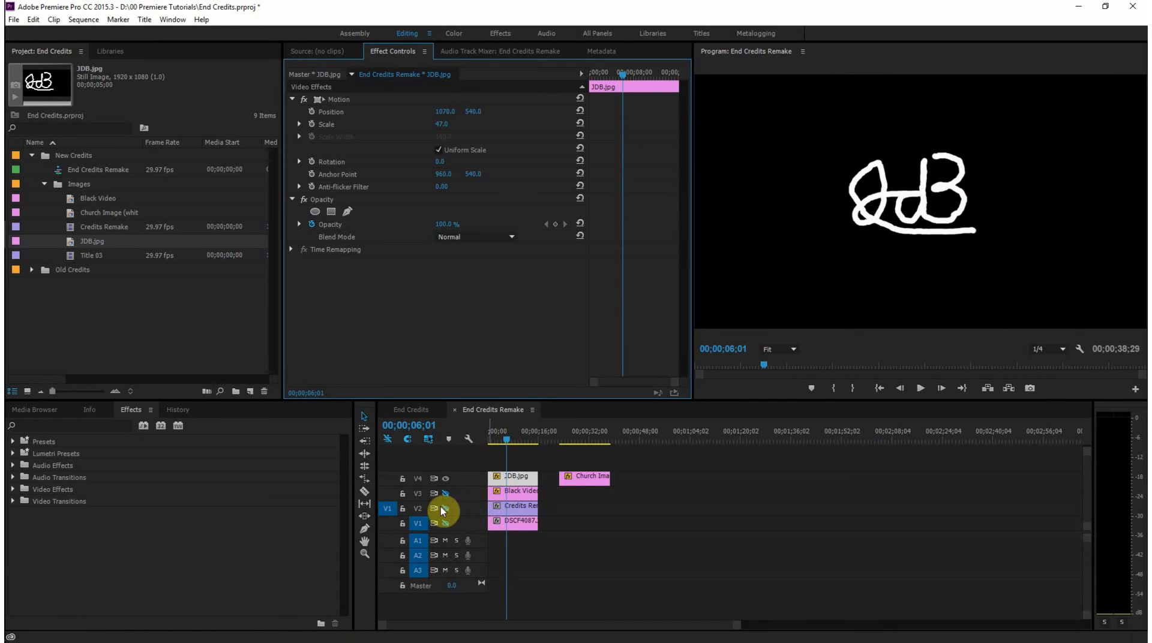
Play the End Credits Remake sequence to review the logo over the scrolling credits, then return to the start
left_click_drag(502, 442, 484, 444)
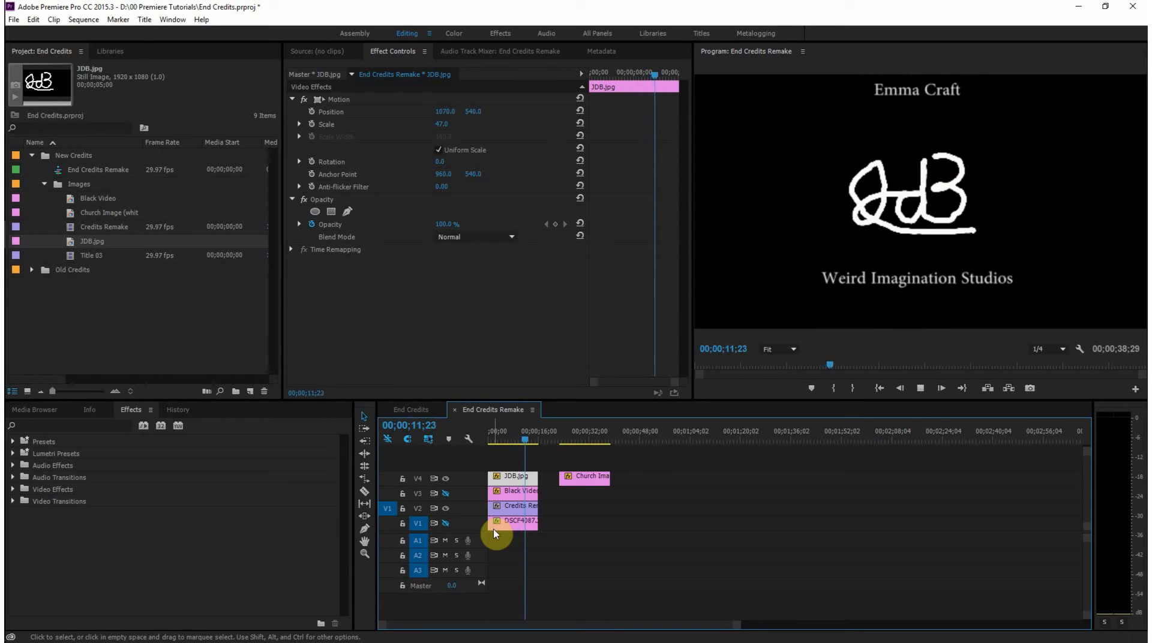
key("space")
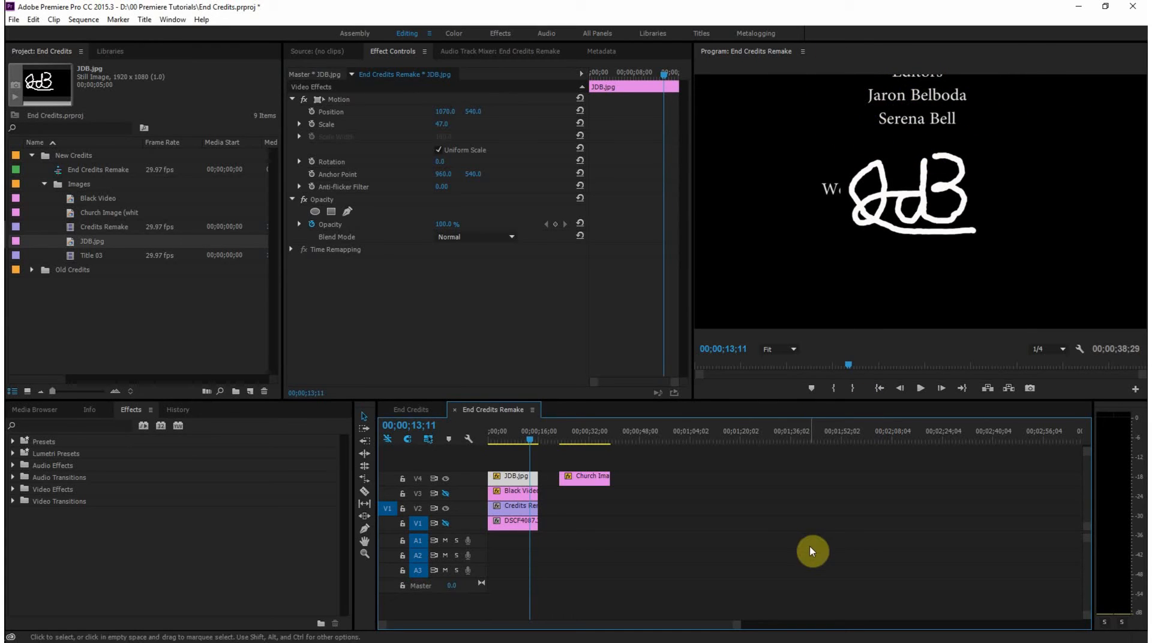
key("Home")
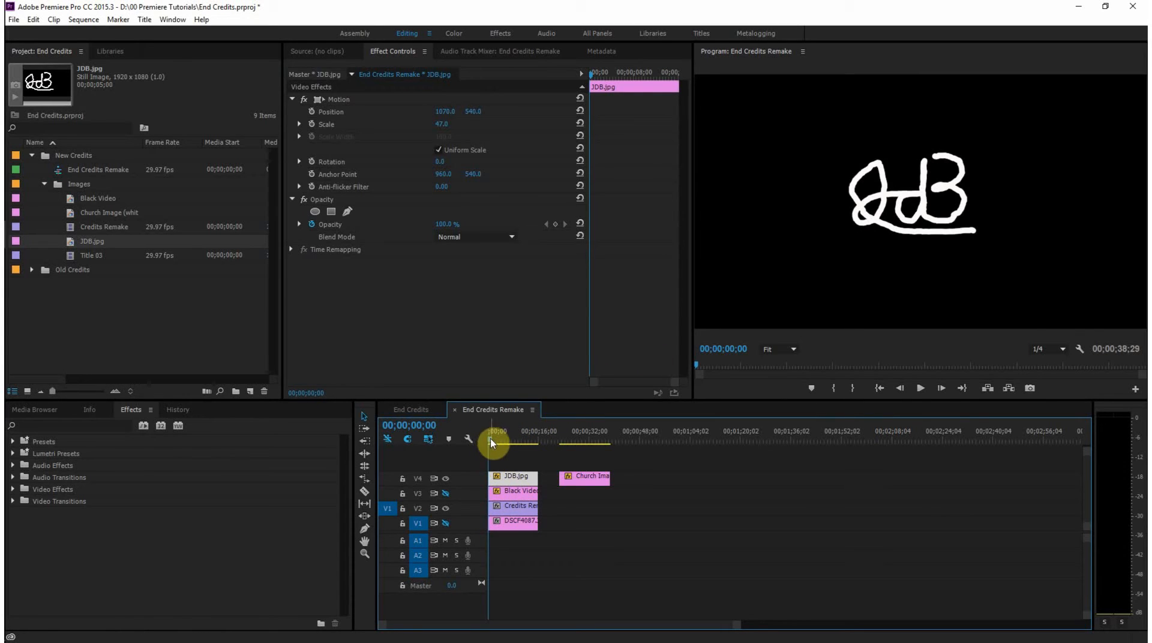
left_click(498, 506)
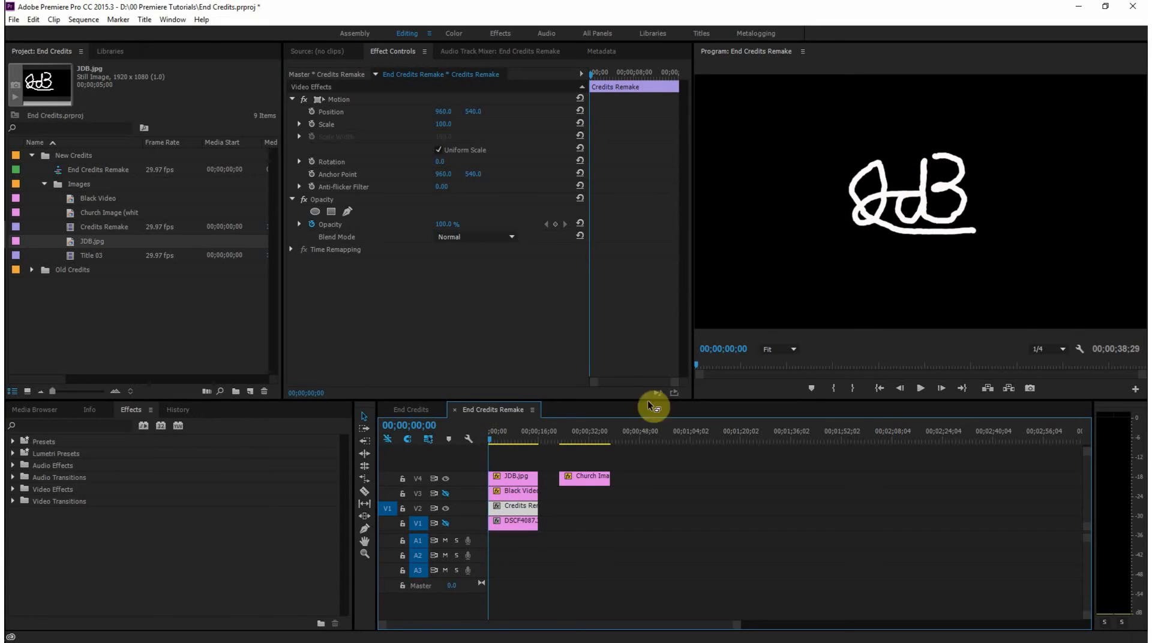
left_click(521, 477)
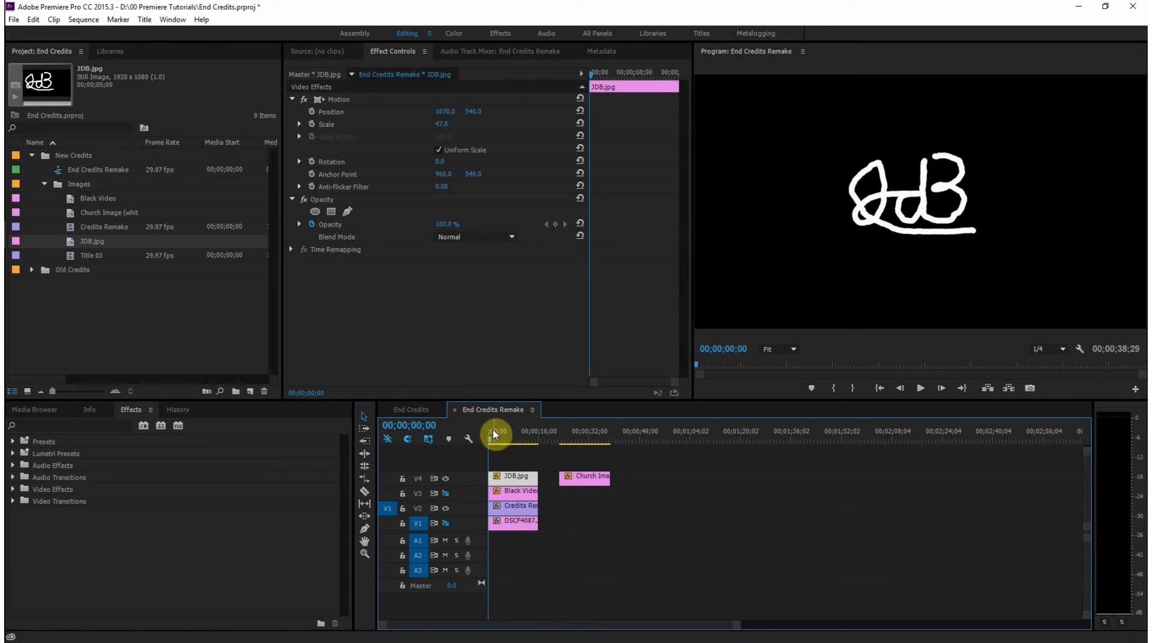
Park the playhead at 00;00;02;06, where the first credit is in view, and start Position keyframing on the JDB.jpg clip
left_click_drag(490, 444, 498, 449)
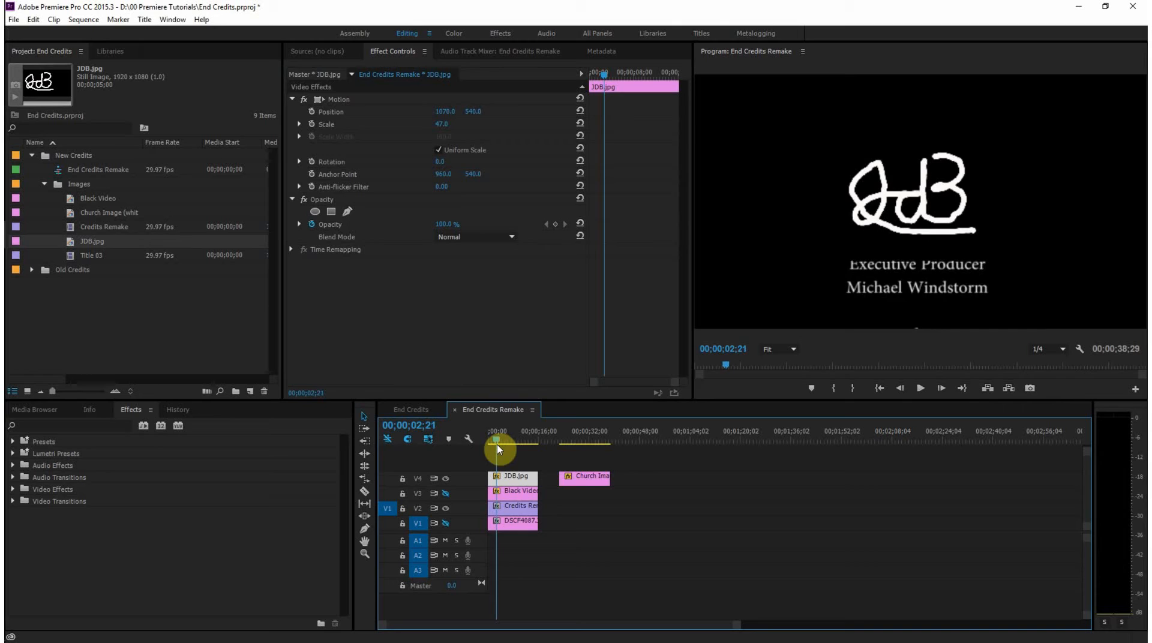
left_click_drag(498, 449, 496, 449)
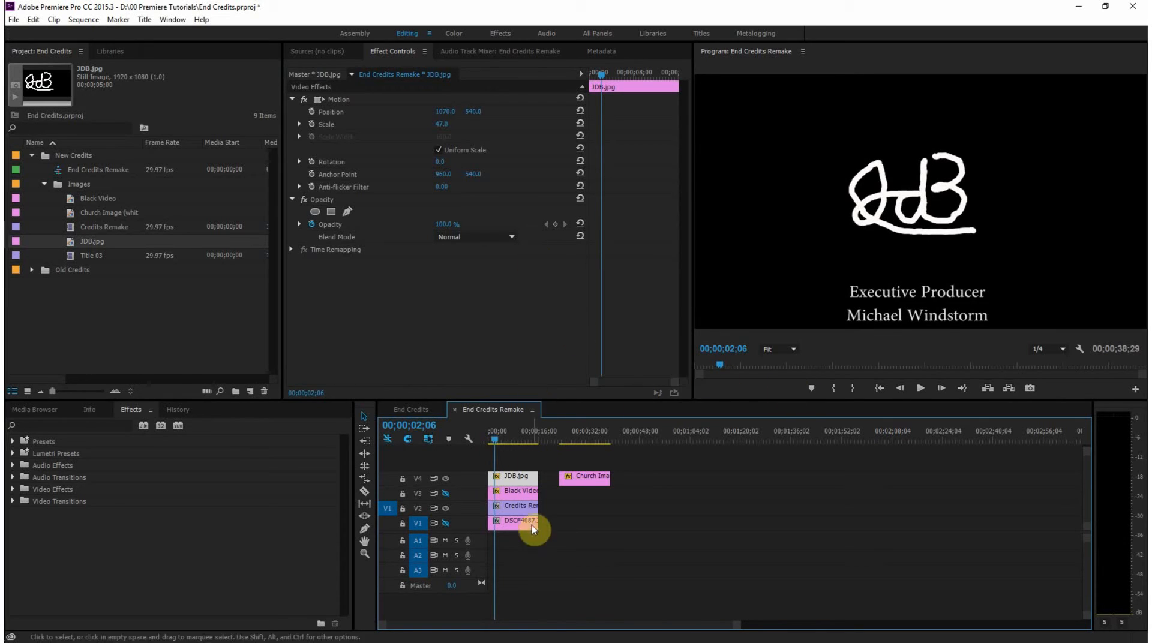
left_click(560, 495)
left_click(508, 479)
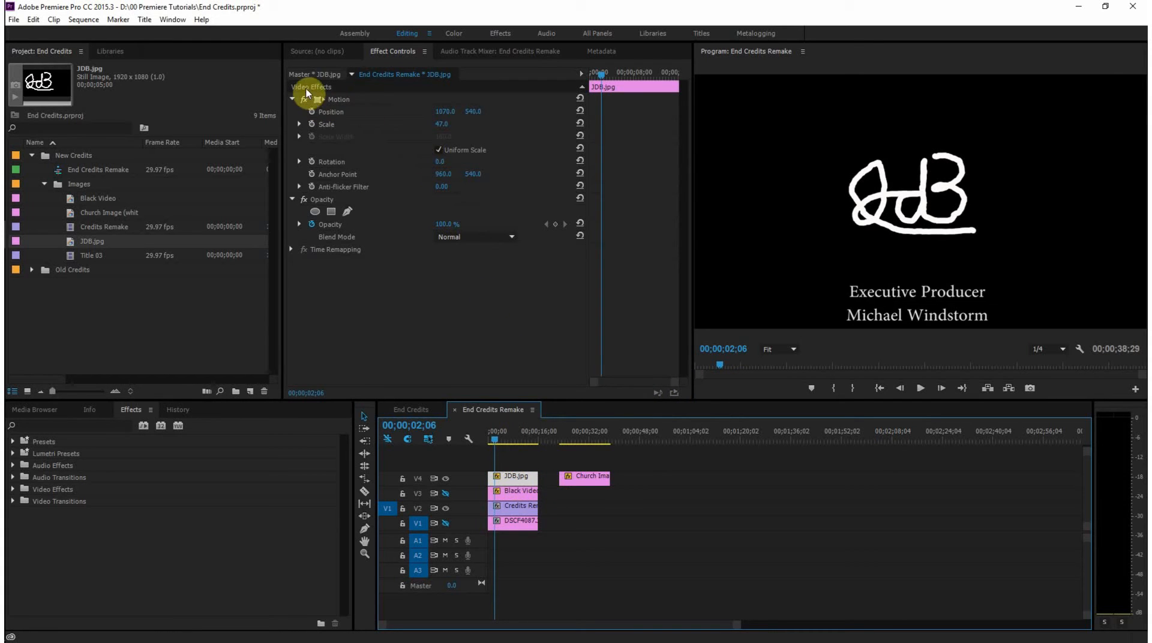
left_click(327, 53)
left_click(381, 53)
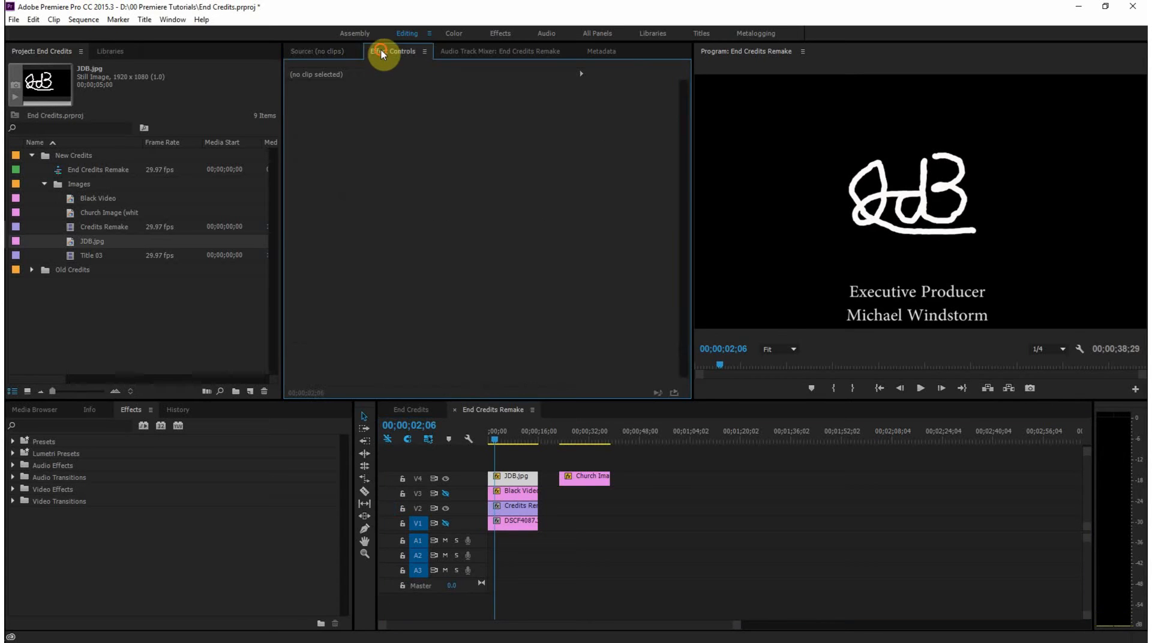
left_click(517, 477)
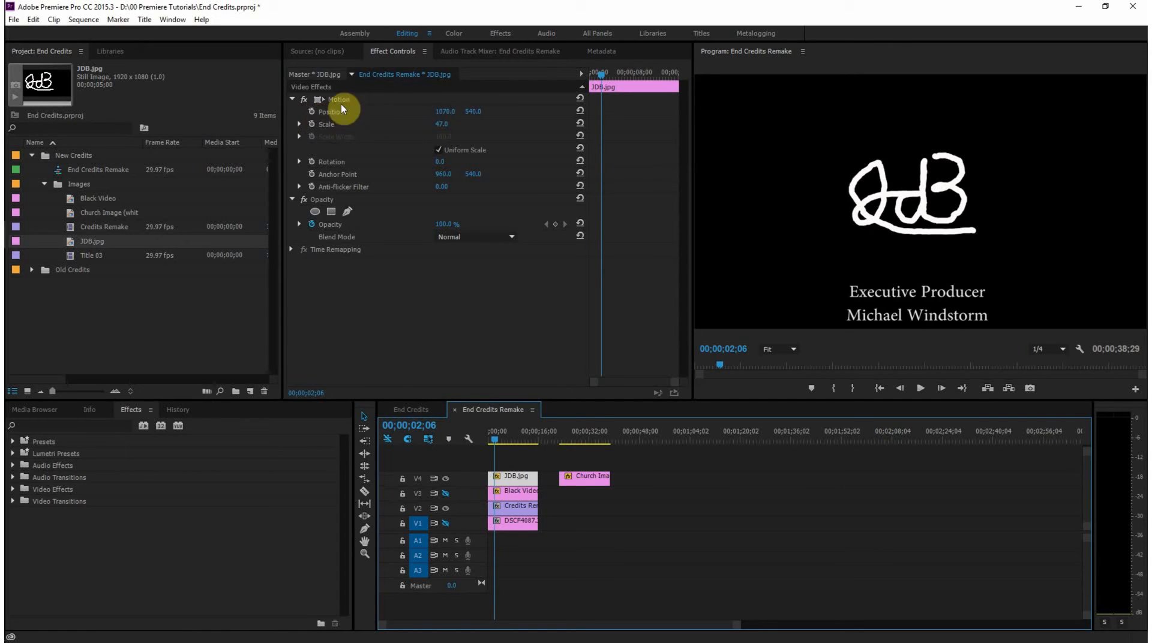
left_click(312, 112)
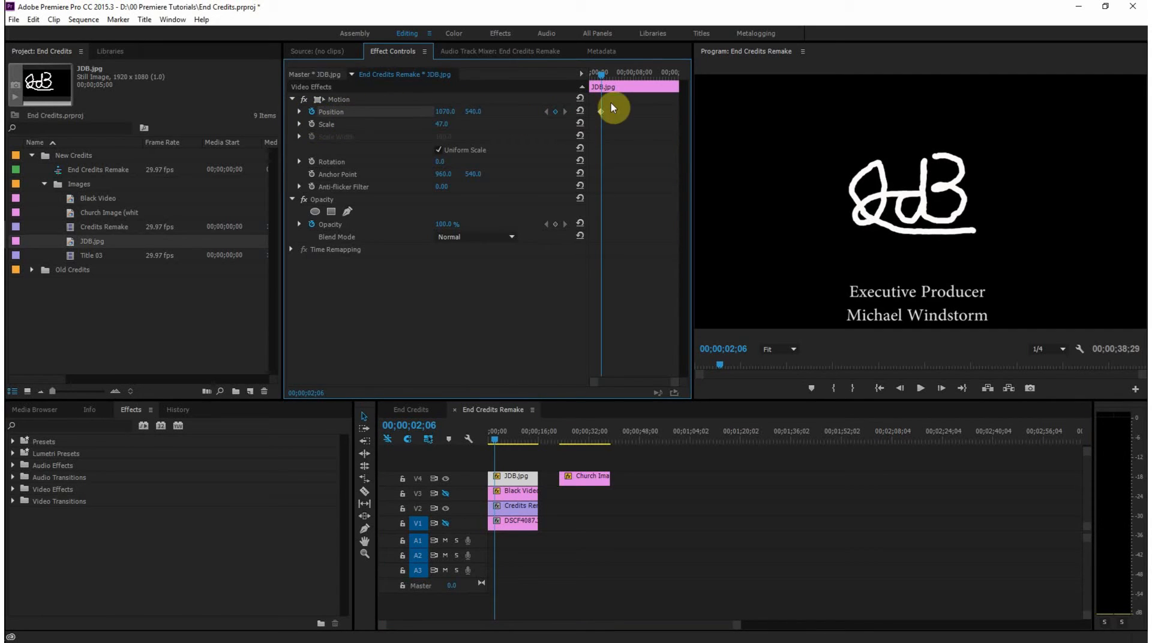
At 00;00;03;29, keyframe the JDB.jpg clip's vertical position at 226 so the logo sits above the Executive Producer credit
left_click_drag(447, 114, 504, 108)
left_click(496, 442)
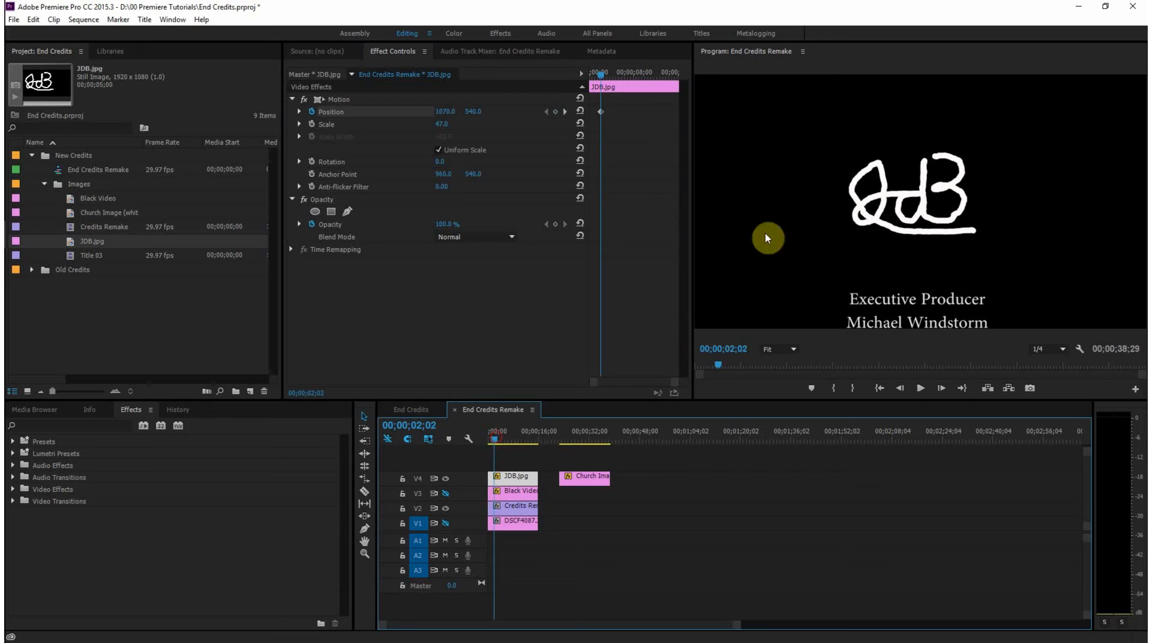
left_click_drag(496, 441, 505, 444)
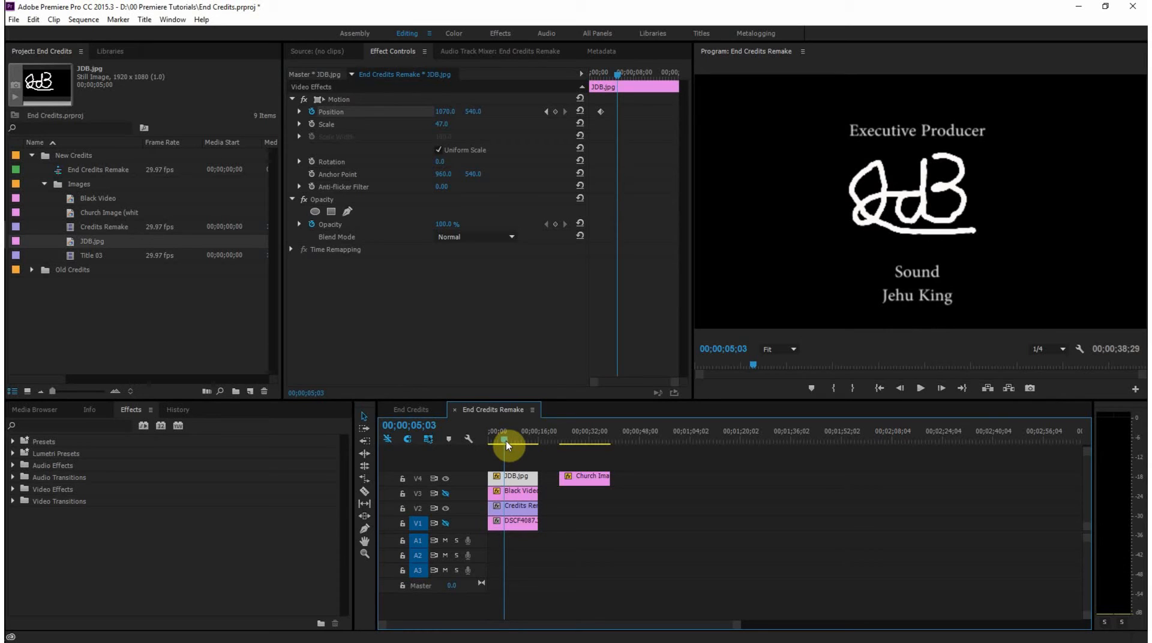
left_click(445, 479)
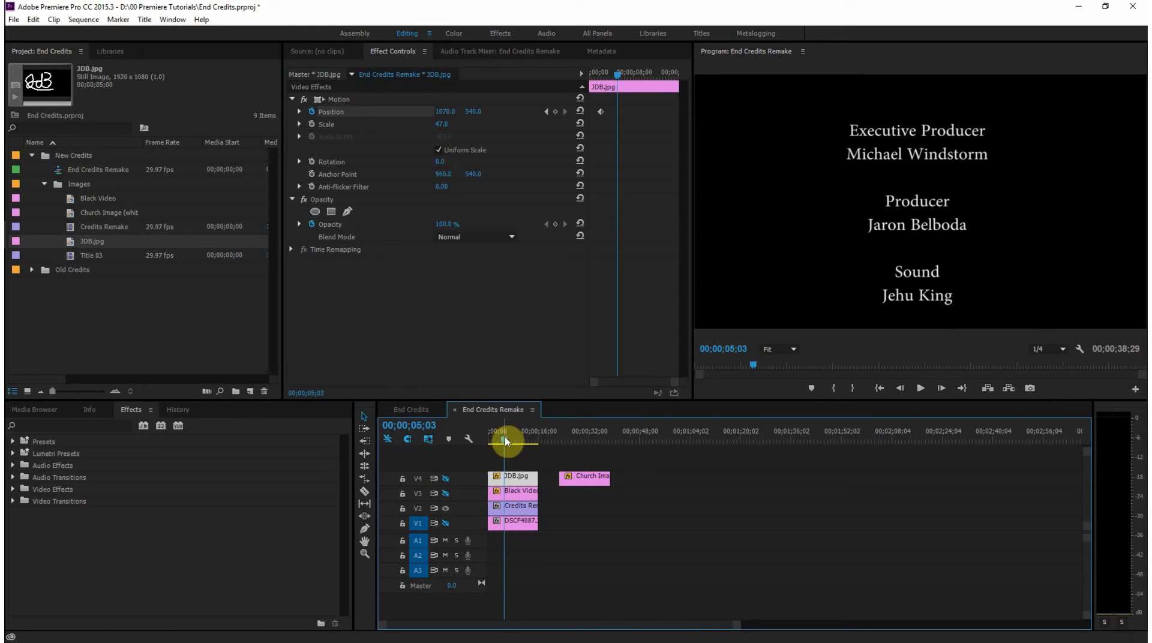
left_click_drag(504, 439, 501, 441)
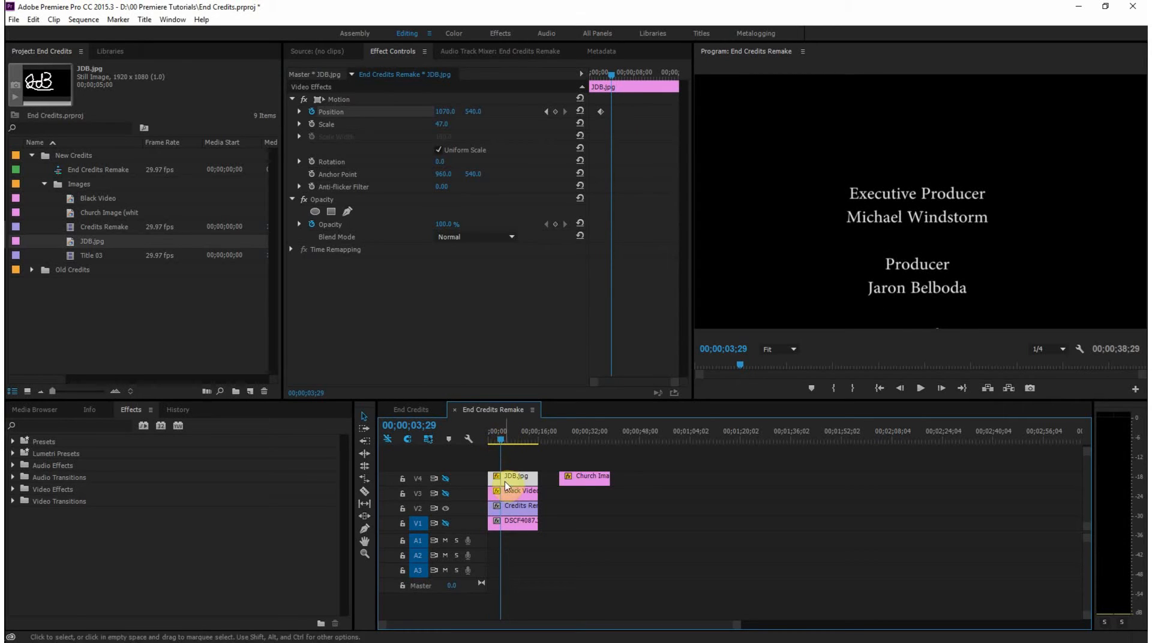
left_click(445, 479)
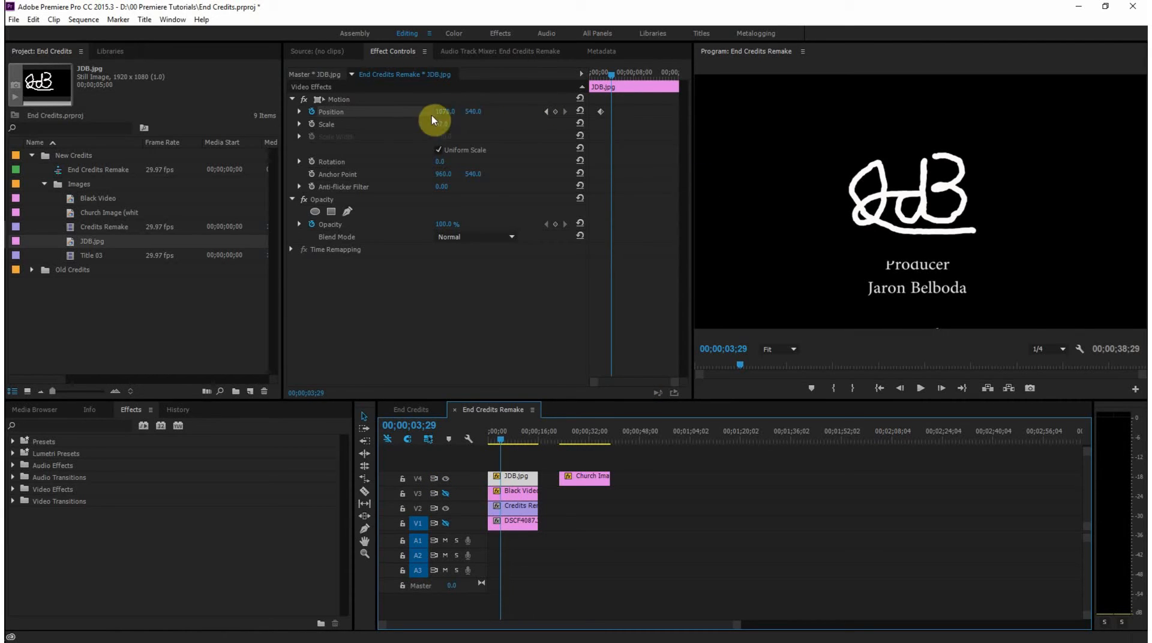
left_click_drag(474, 112, 286, 112)
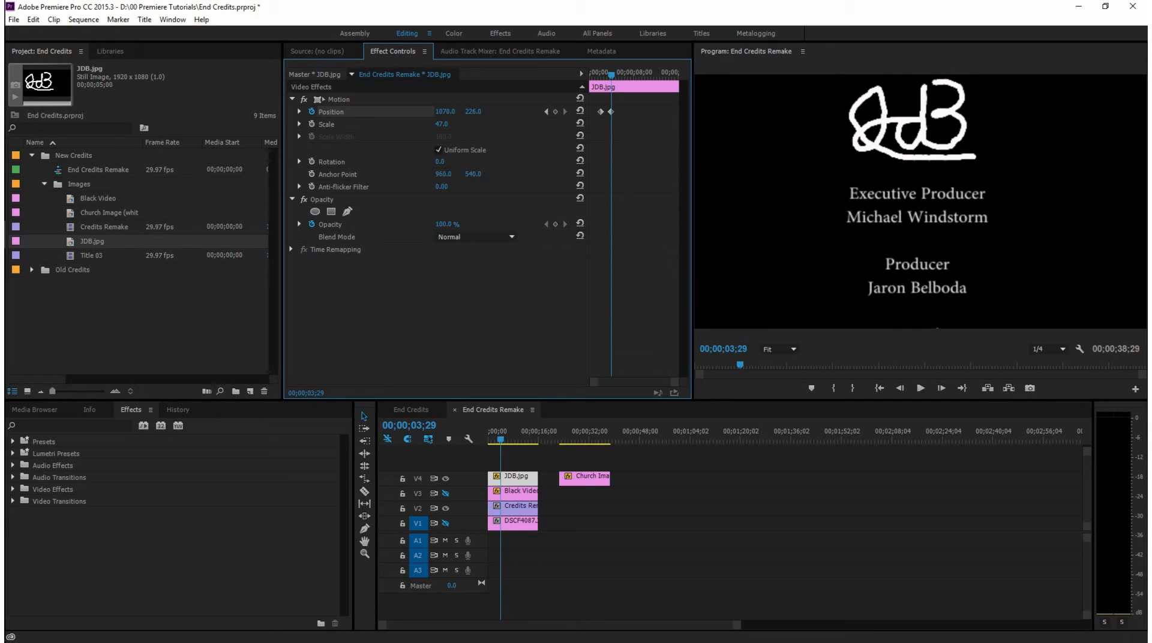
Play the sequence from the start to review the logo's movement with the credits, then inspect the church image clip's settings
left_click(501, 444)
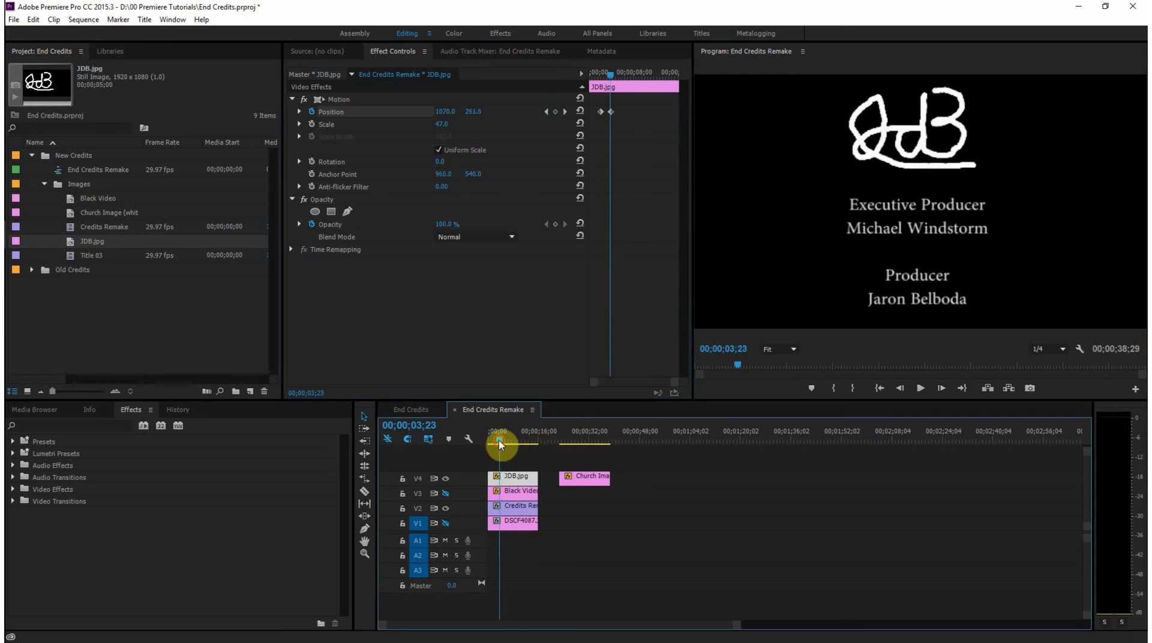
left_click_drag(501, 444, 490, 445)
key("space")
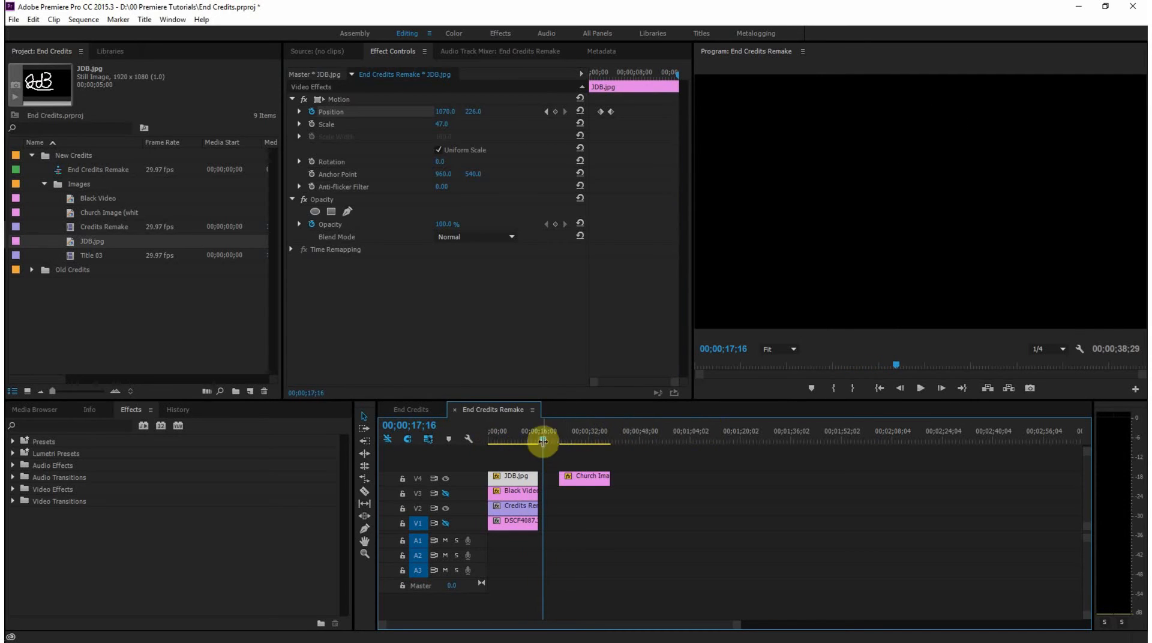
left_click_drag(544, 441, 522, 458)
left_click(594, 479)
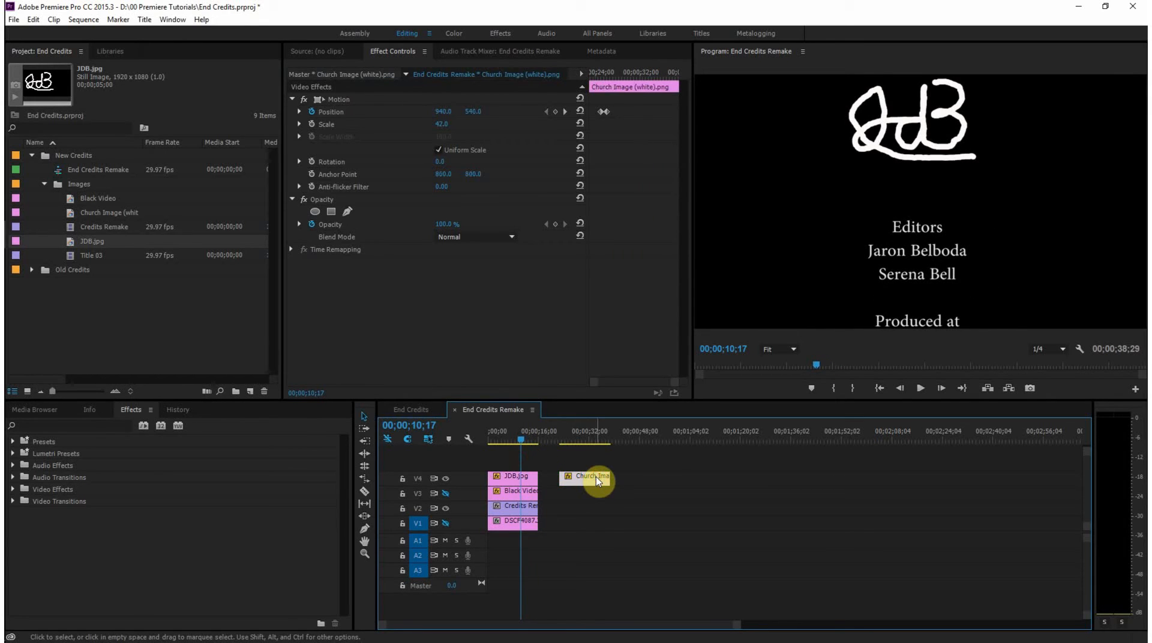
Make track V1 visible and check the logo and credits over the stained-glass background around 00;00;13;12
left_click(444, 524)
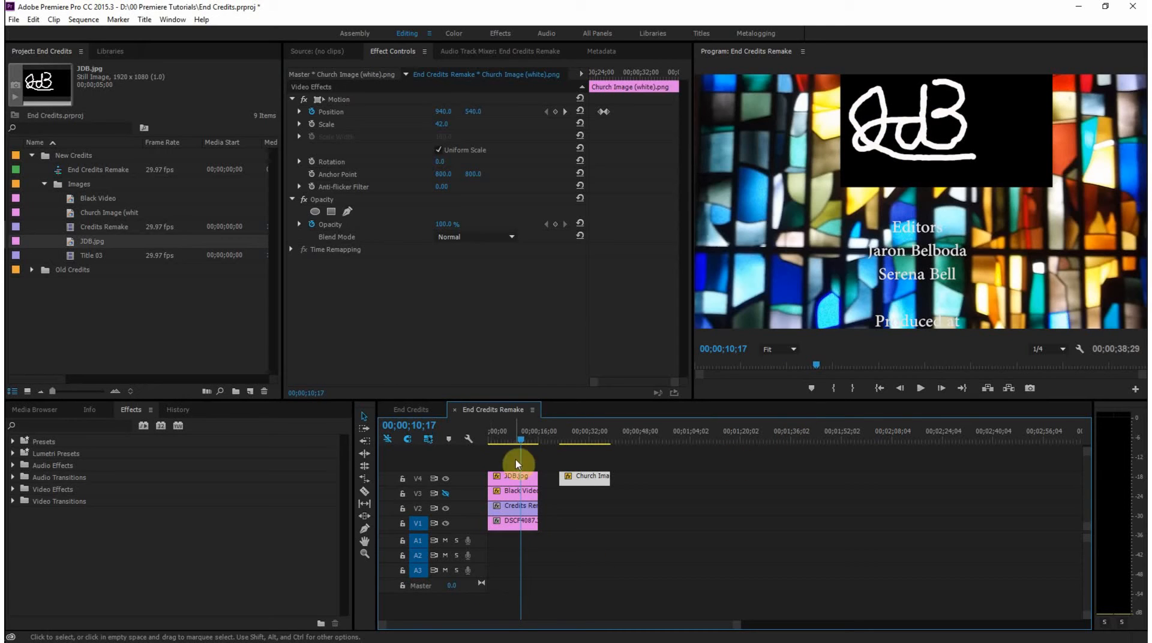
left_click_drag(525, 437, 531, 438)
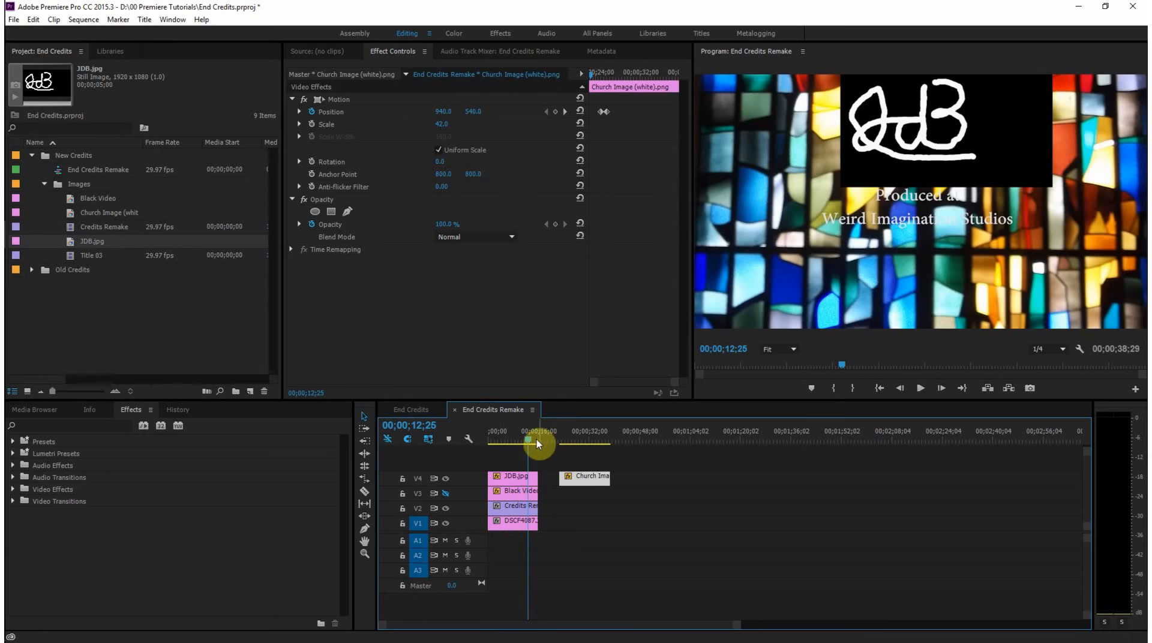
left_click(532, 437)
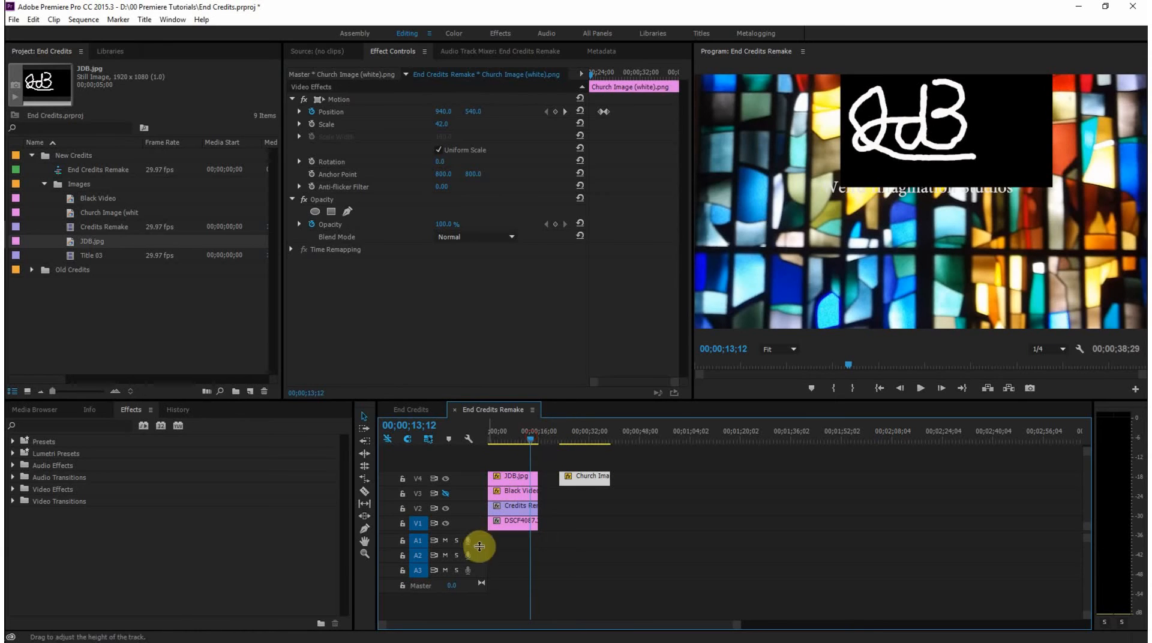
Find the Camera Blur effect and apply it to the DSCF4087.JPG clip on V1
left_click(506, 524)
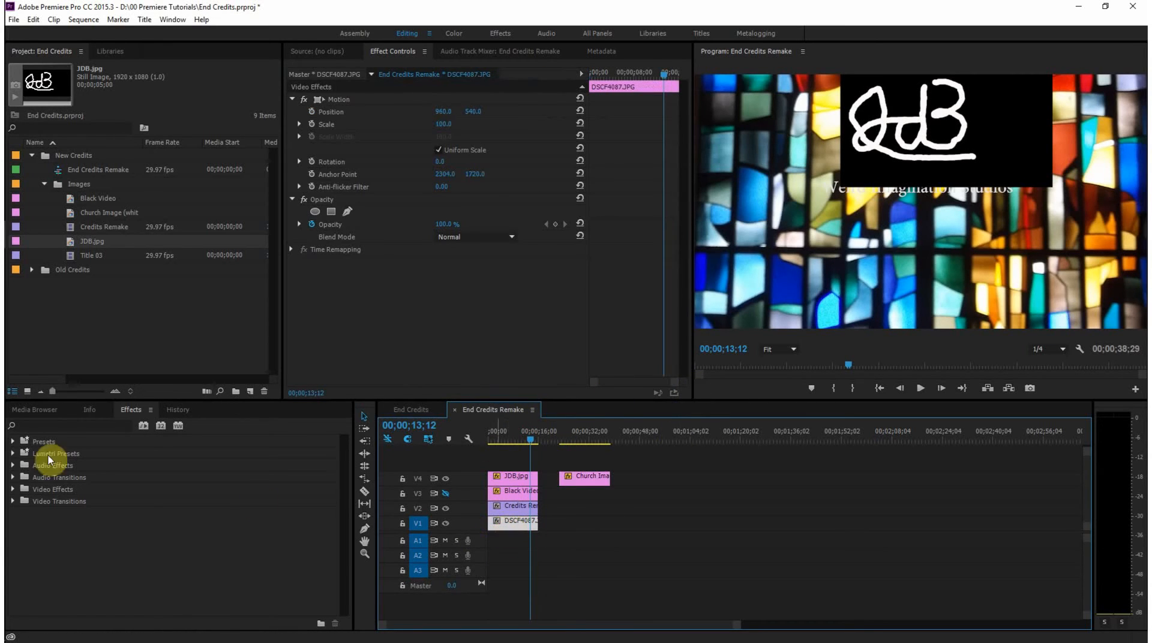
left_click(106, 426)
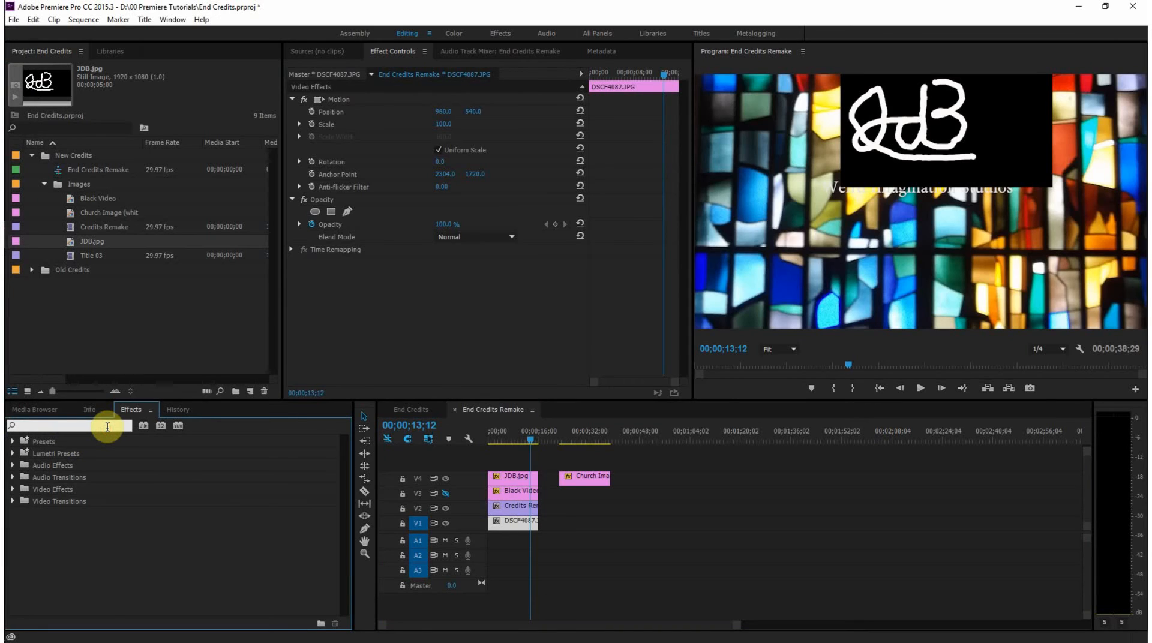
type("camer")
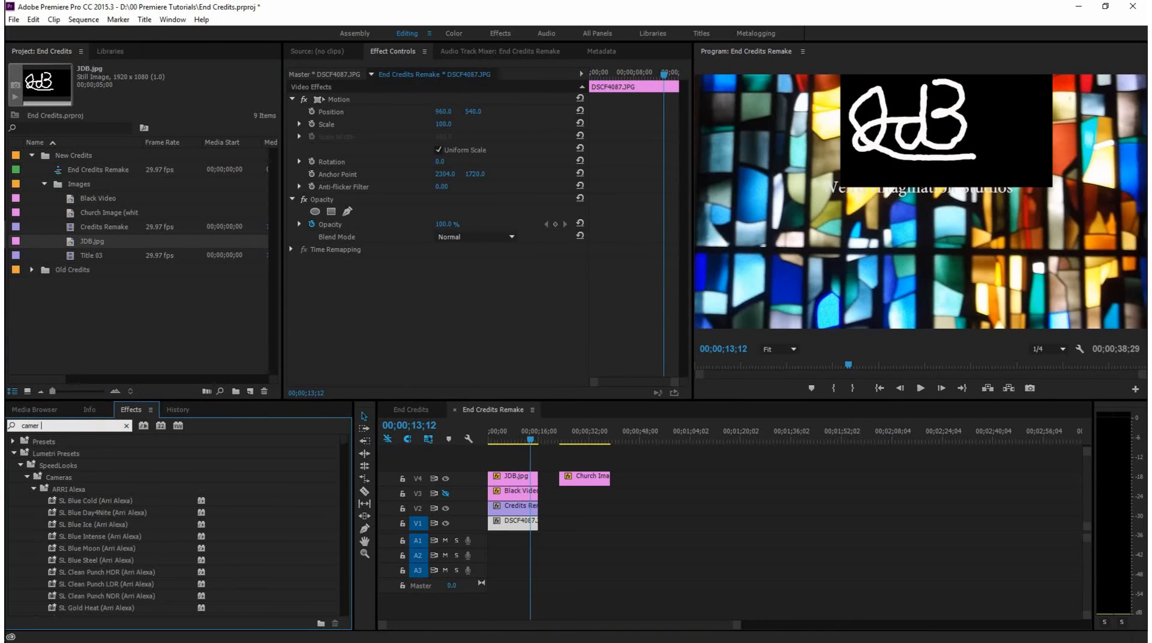
key("BackSpace")
key("BackSpace")
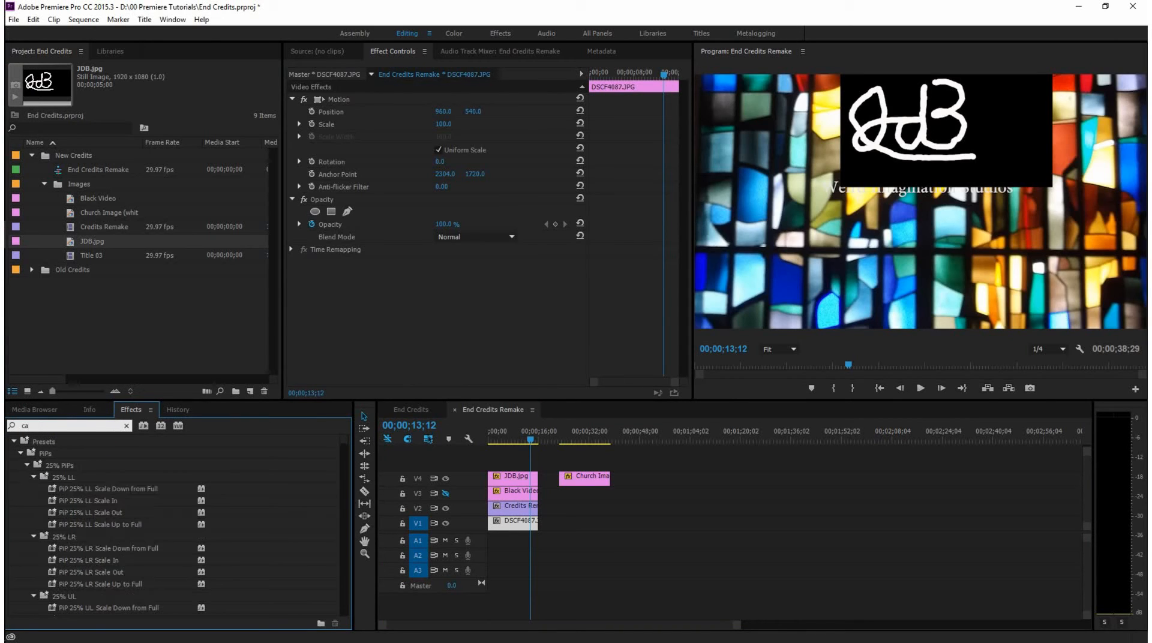
type("mera bl")
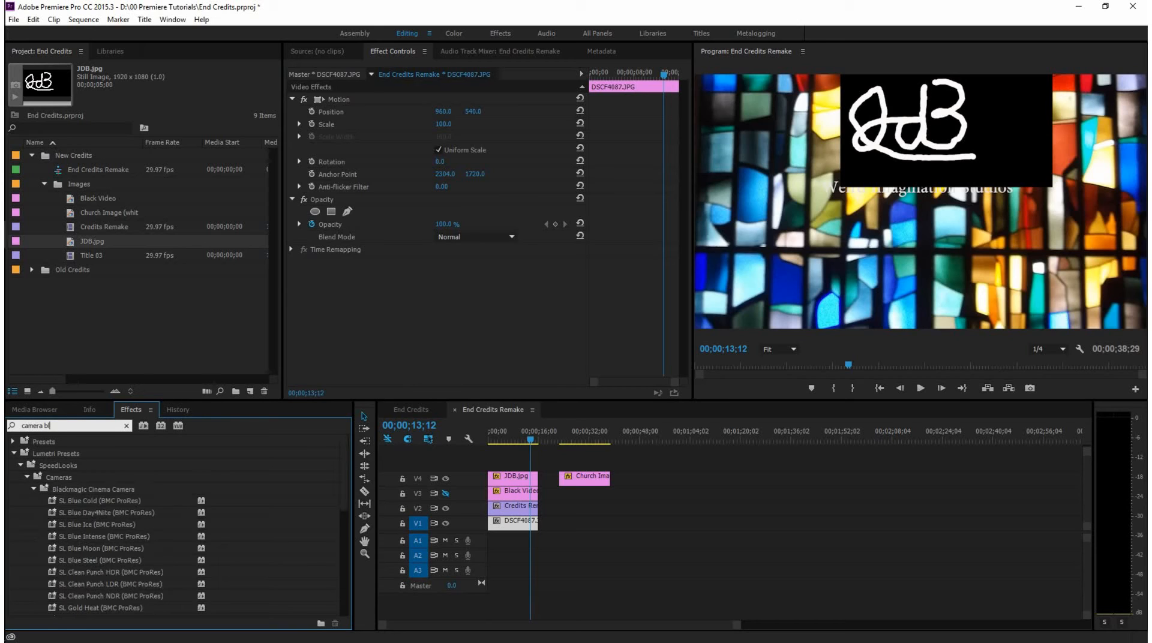
type("ur")
left_click_drag(41, 513, 519, 527)
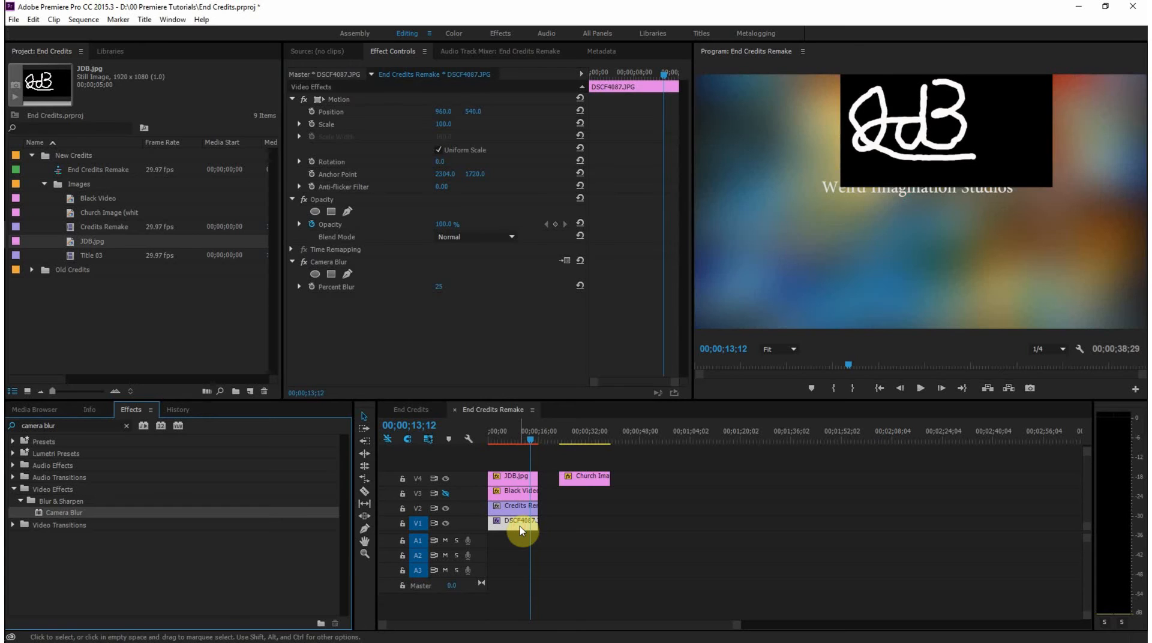
Set the Camera Blur's Percent Blur to 9 on DSCF4087.JPG and clear the effects search
left_click(450, 286)
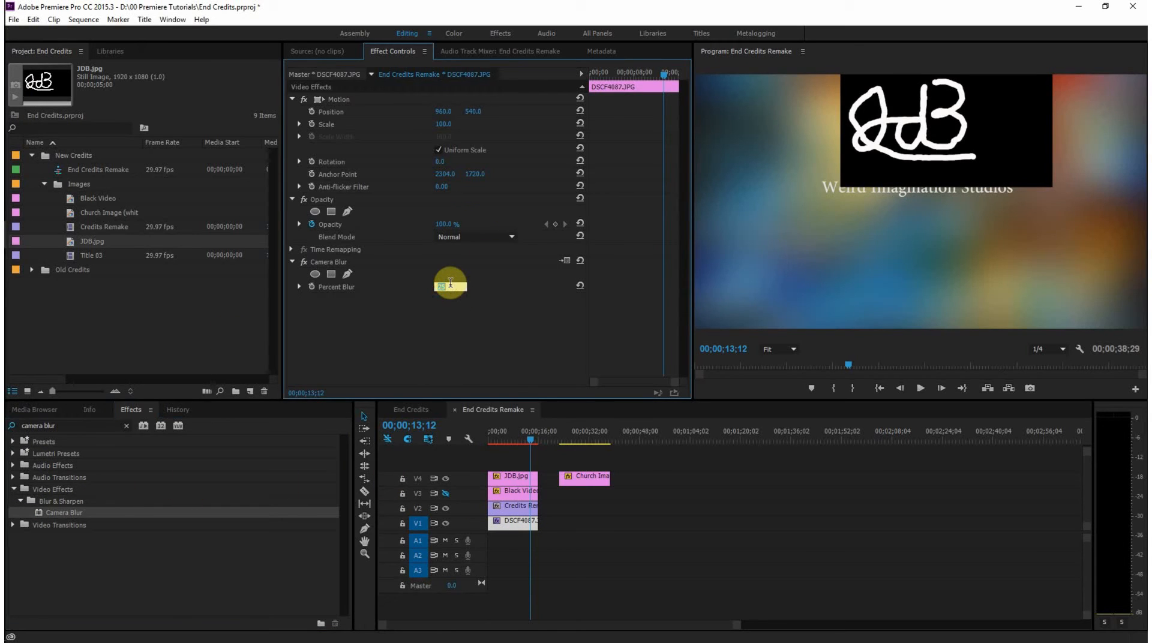
type("100")
key("Return")
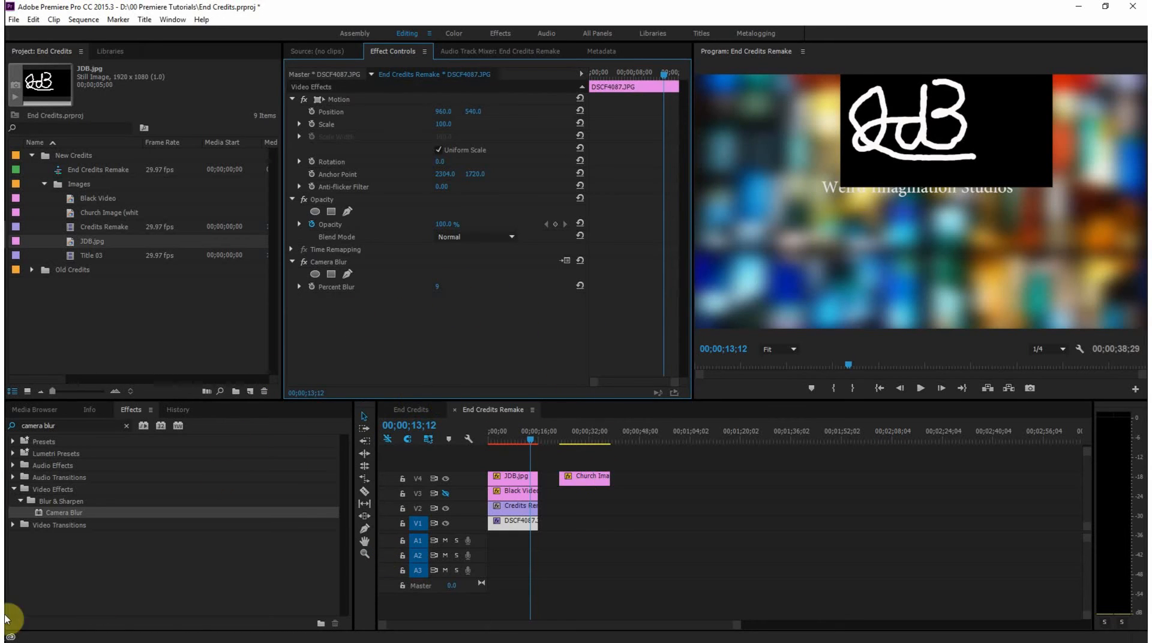
left_click(128, 428)
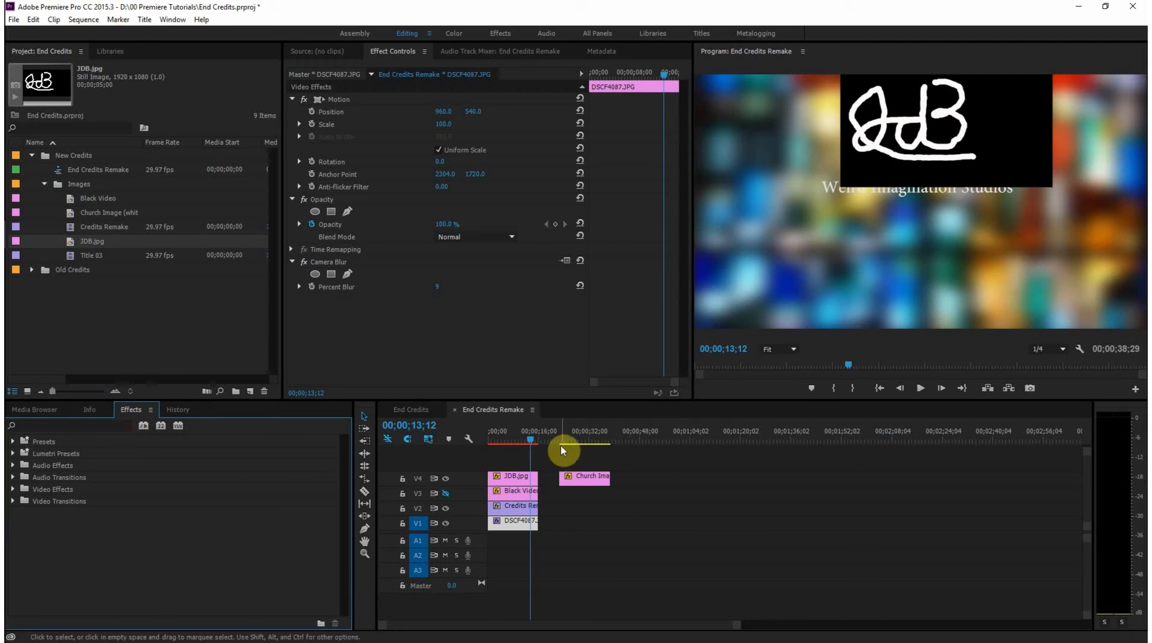
Lower the DSCF4087.JPG clip's opacity to 55% at 00;00;12;14, then move the playhead to 00;00;13;23
left_click_drag(531, 438, 528, 443)
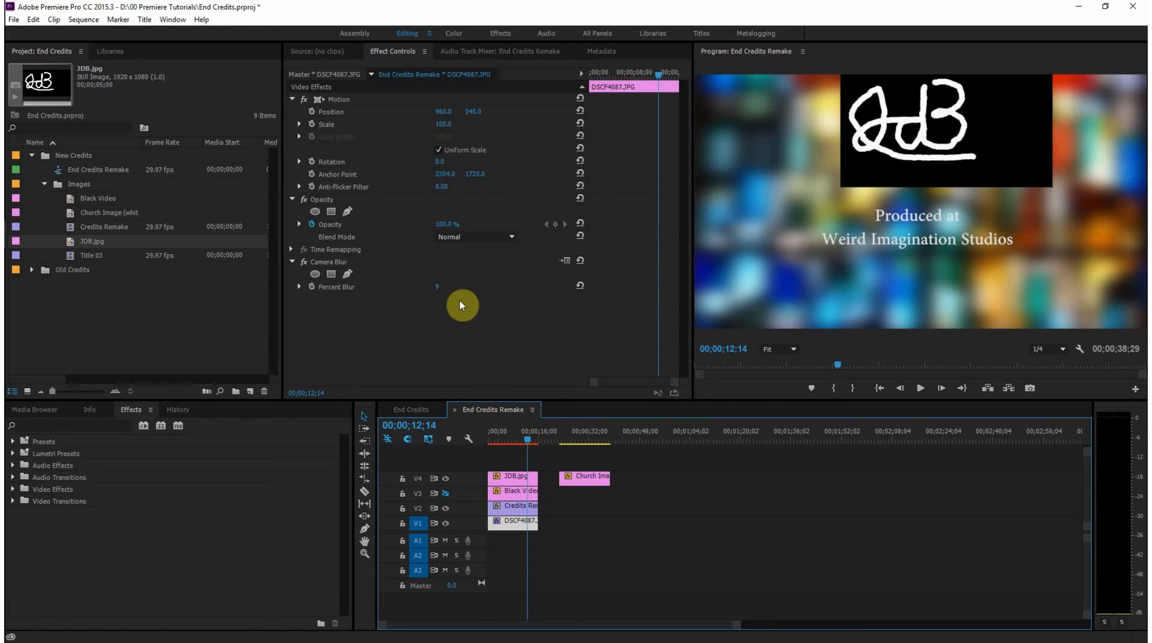
left_click_drag(448, 225, 415, 225)
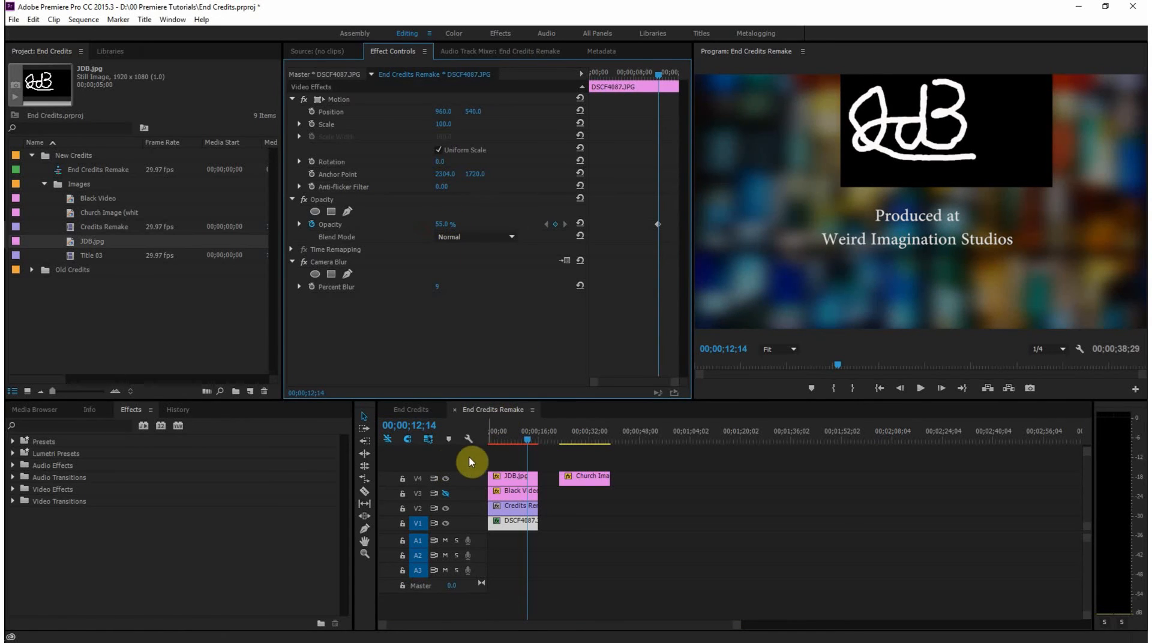
mouse_move(528, 442)
left_mouse_down()
mouse_move(483, 453)
mouse_move(533, 457)
left_mouse_up()
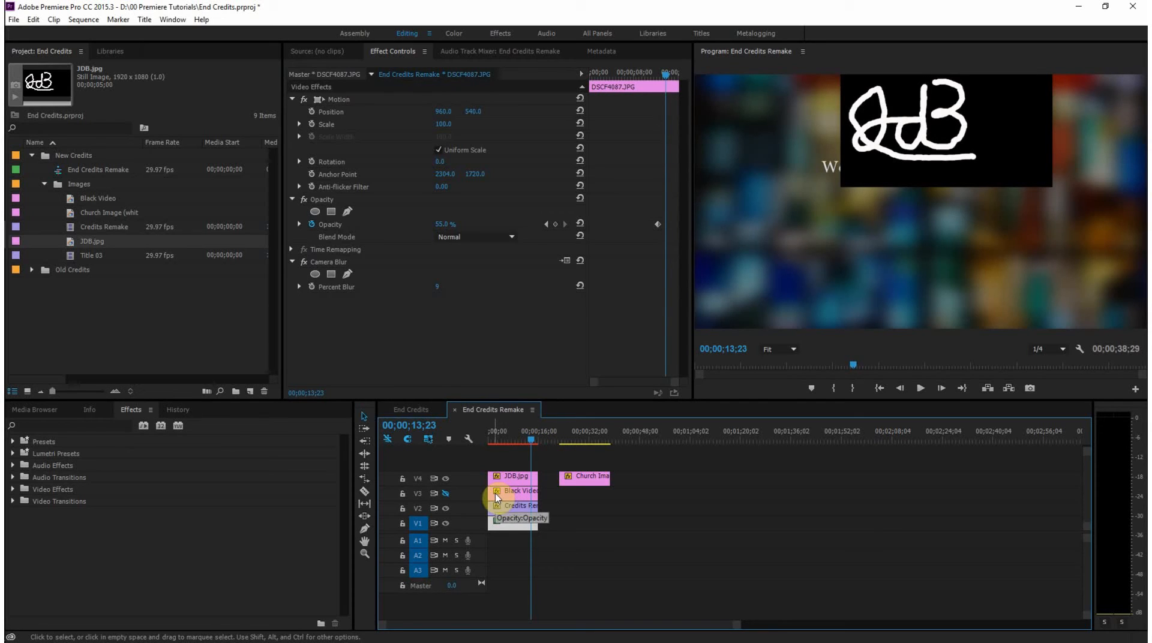
Make track V3 visible, toggling it to compare the credits with and without the masked Black Video
left_click(445, 494)
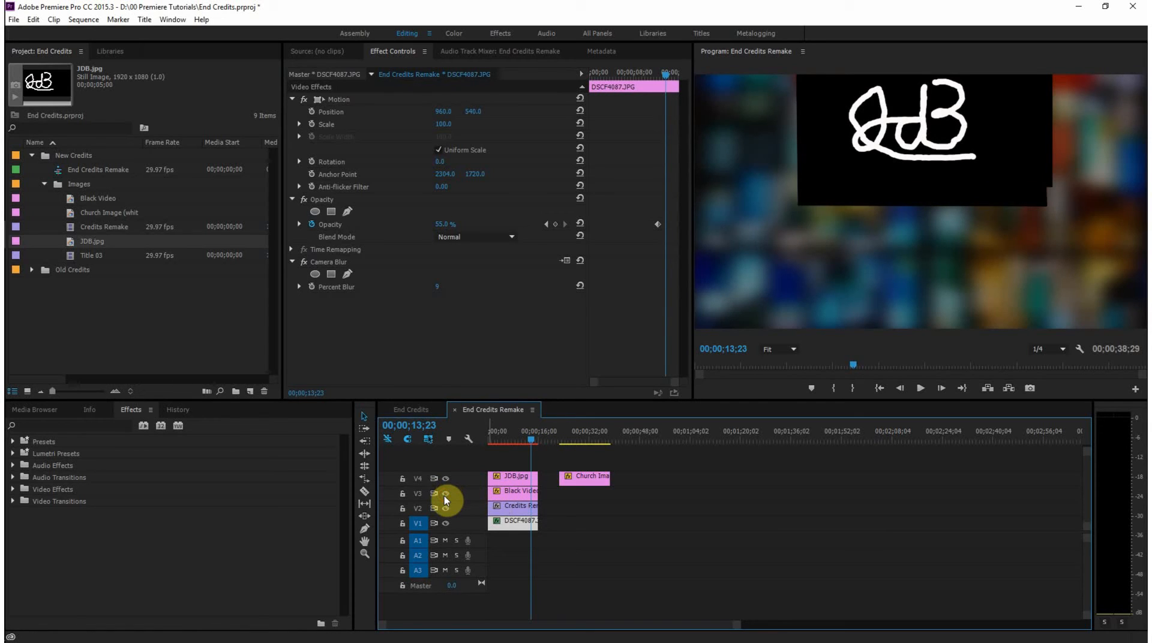
left_click(444, 496)
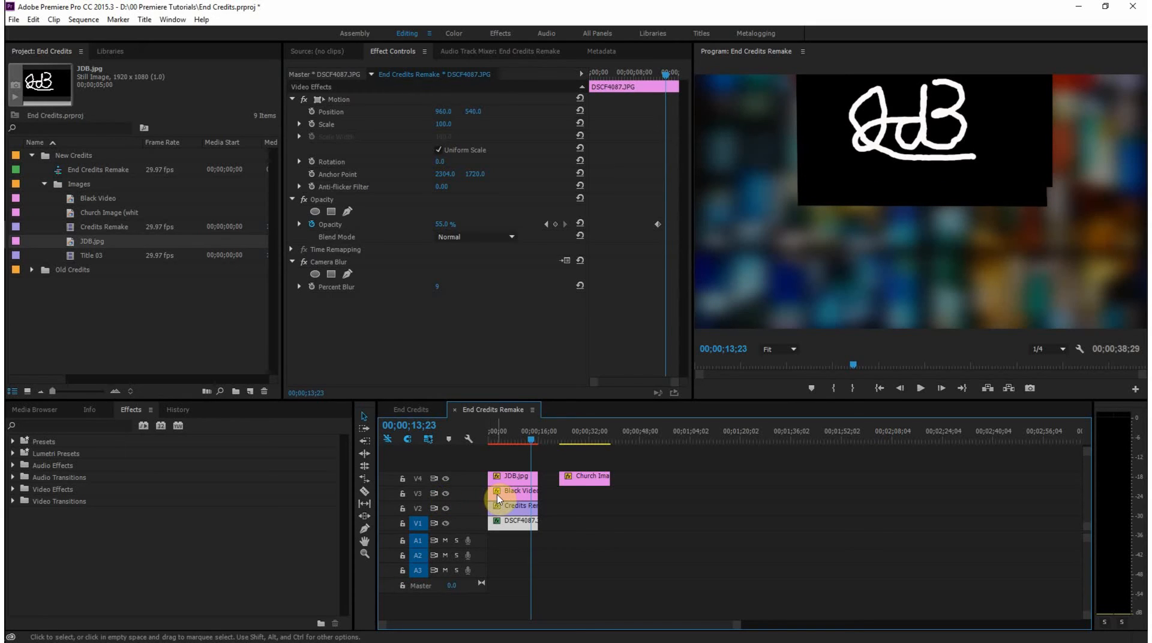
left_click(444, 494)
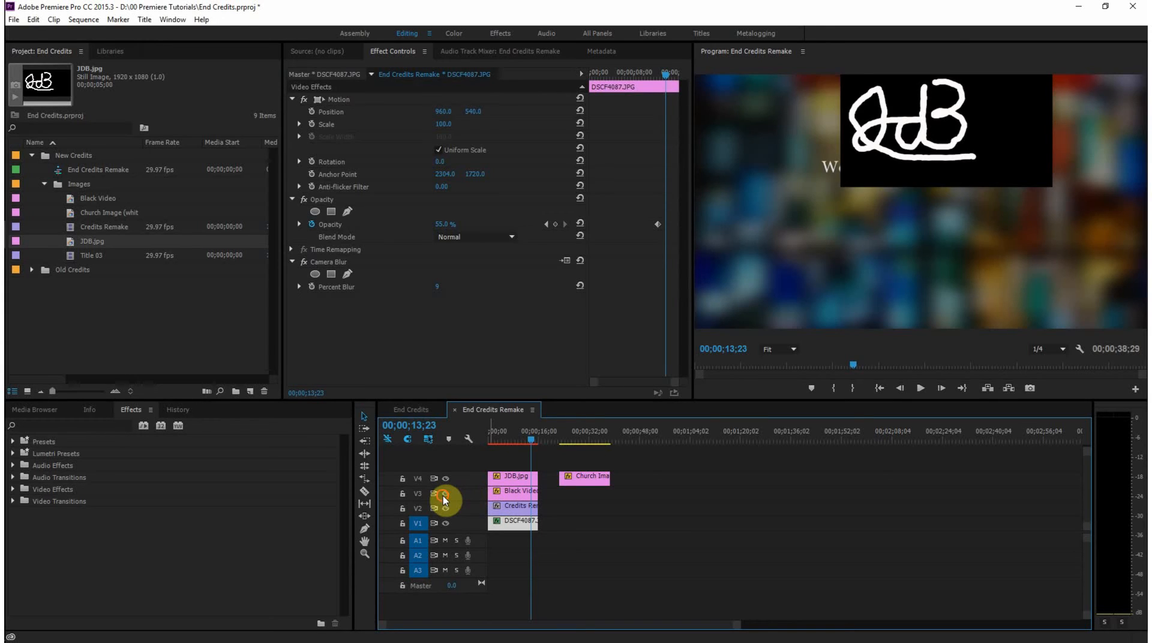
left_click(444, 496)
Replace the masked Black Video clip on V3 with a fresh Black Video from the Images bin, placed at the track's start
left_click(514, 492)
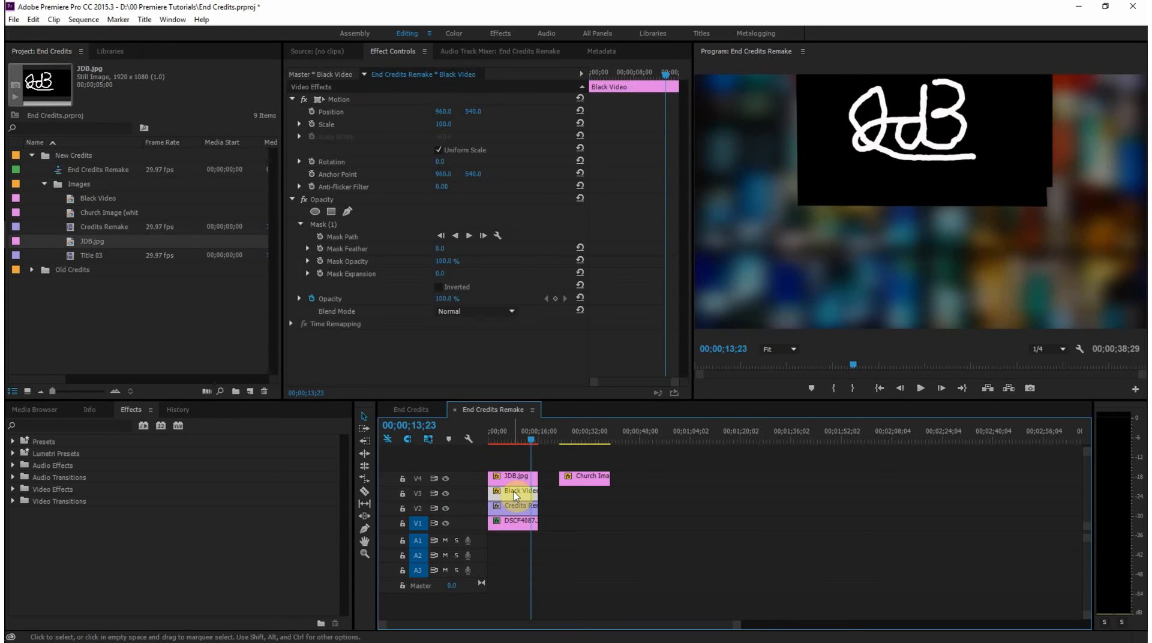
key("Delete")
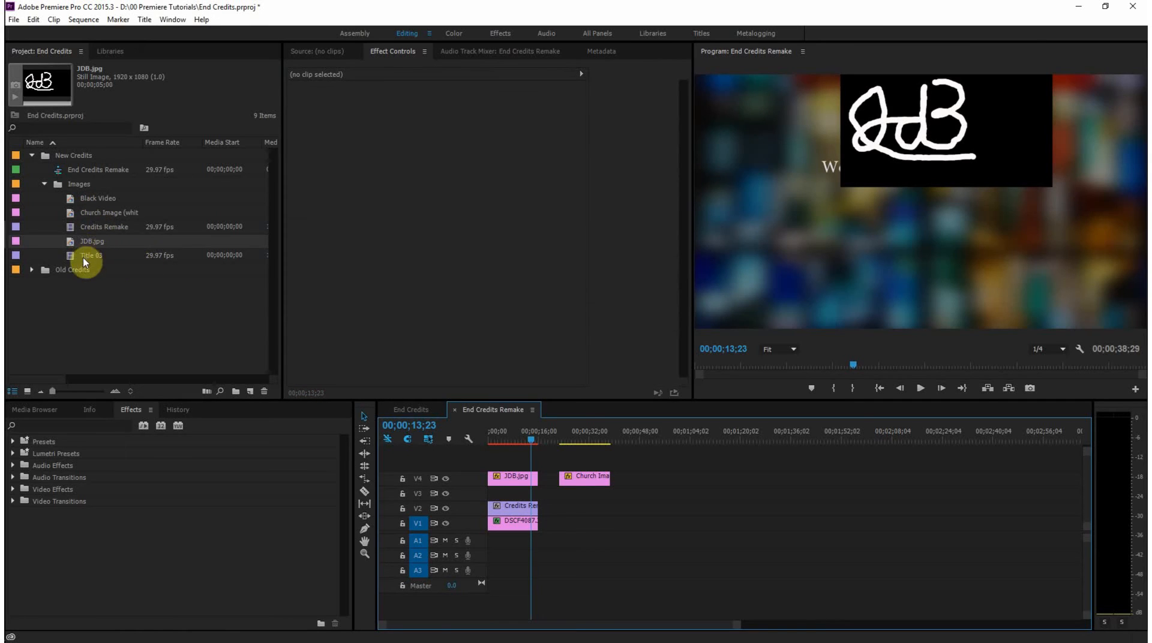
left_click_drag(71, 200, 493, 494)
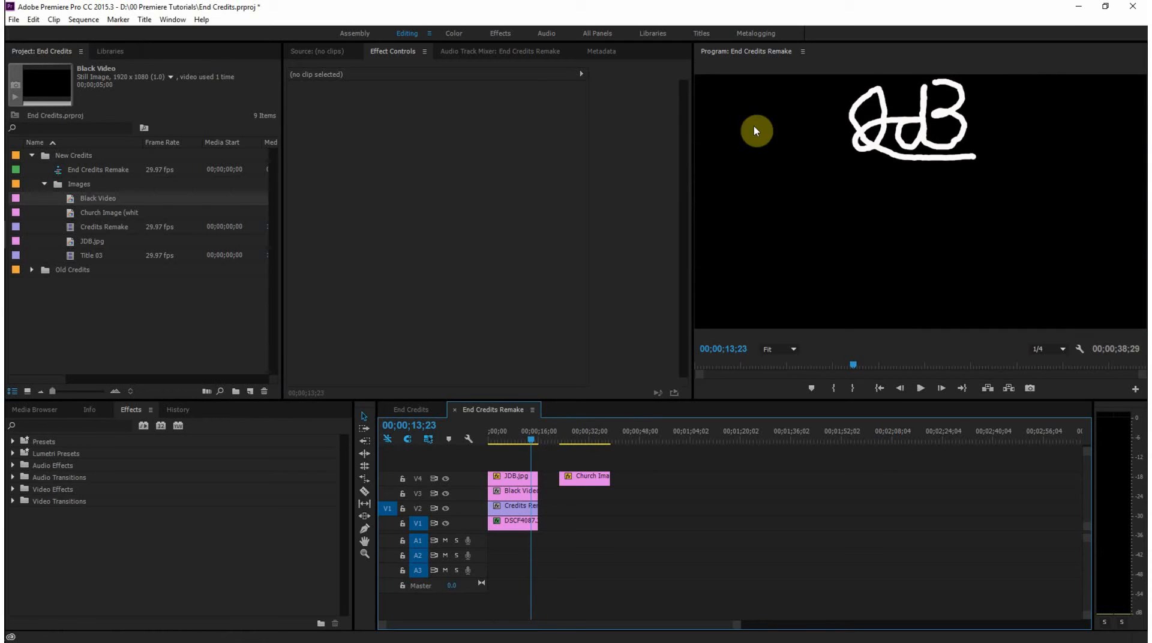
left_click(502, 492)
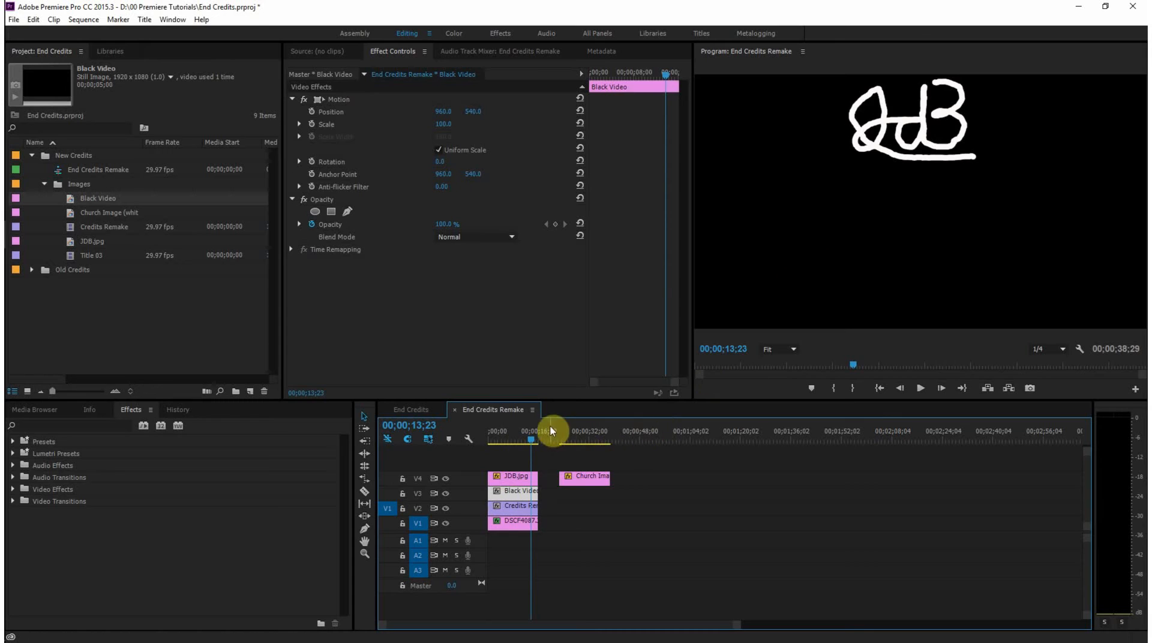
Add a rectangular opacity mask to the Black Video clip on V3 and move it up and left over the logo's lower-left area
left_click(445, 495)
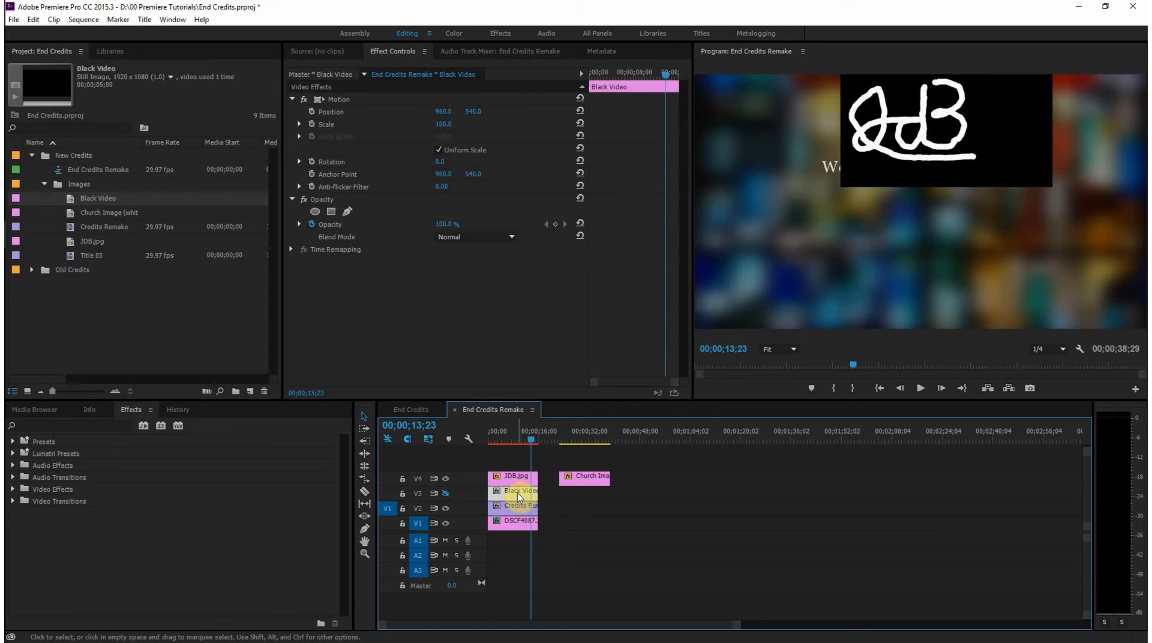
left_click(447, 492)
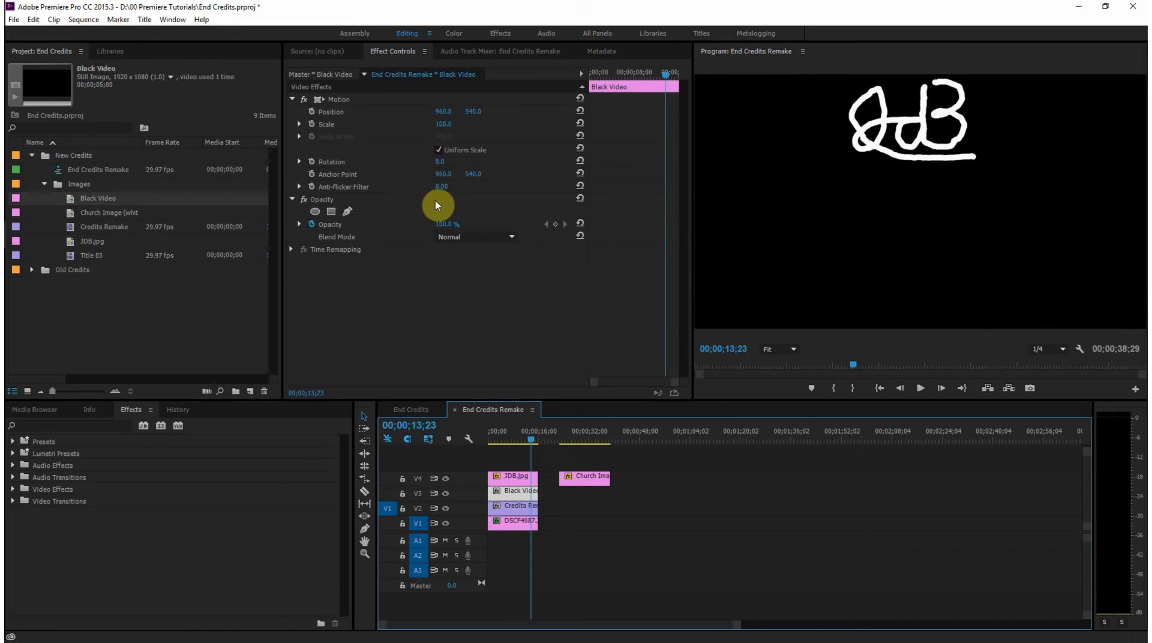
left_click(332, 213)
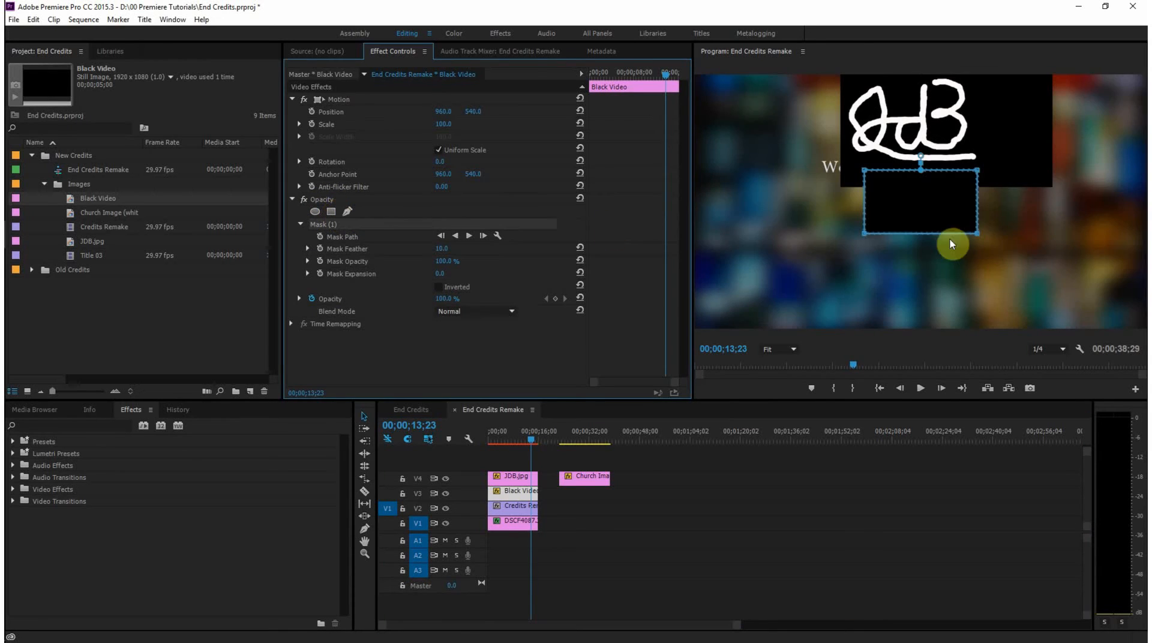
mouse_move(918, 202)
left_mouse_down()
mouse_move(838, 208)
mouse_move(838, 152)
mouse_move(894, 172)
mouse_move(1011, 180)
mouse_move(838, 159)
mouse_move(845, 150)
mouse_move(833, 145)
mouse_move(836, 159)
left_mouse_up()
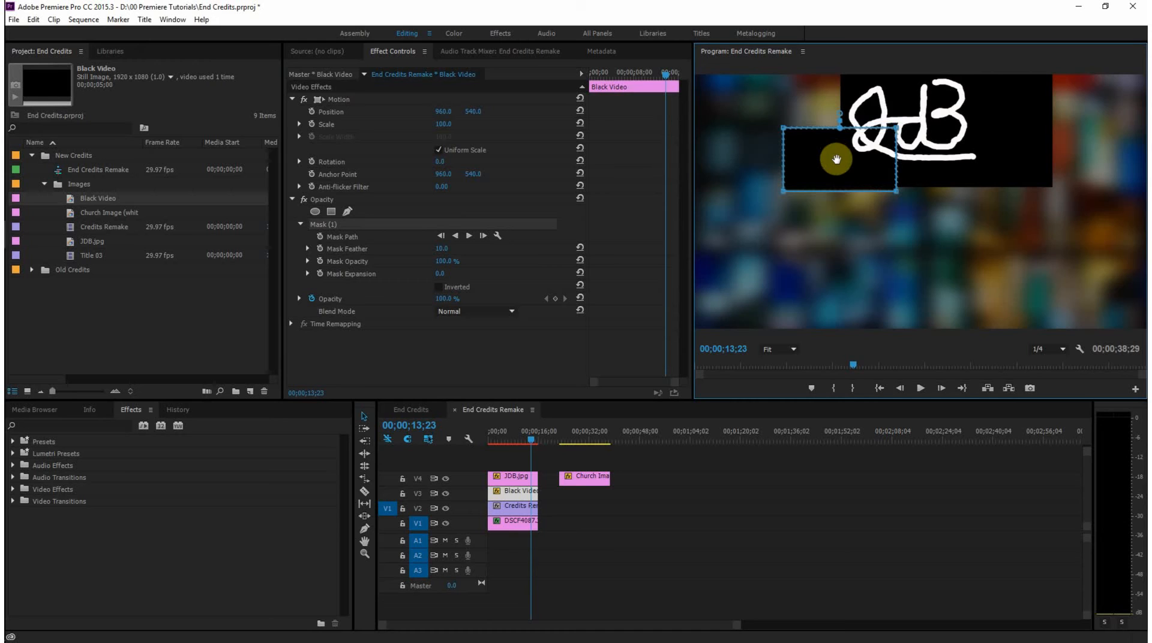
At 00;00;07;28, stretch the two upper corners of the Black Video's mask above the frame so it extends behind the JDB logo
left_click(659, 477)
mouse_move(534, 435)
left_mouse_down()
mouse_move(520, 438)
mouse_move(546, 439)
mouse_move(514, 444)
left_mouse_up()
left_click(516, 491)
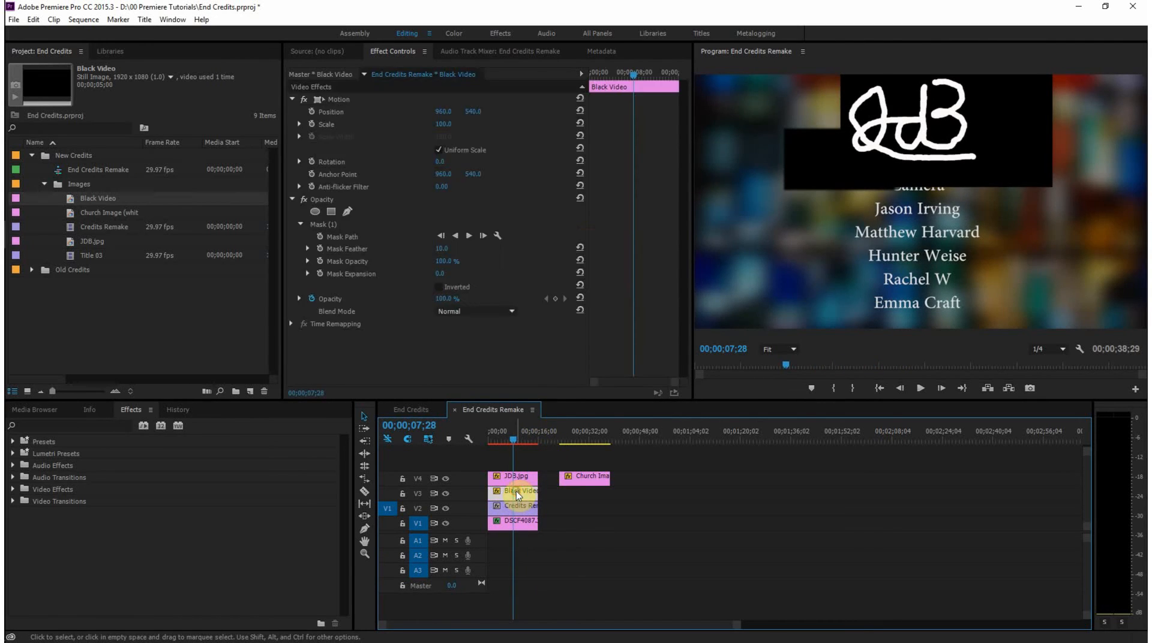
left_click(797, 149)
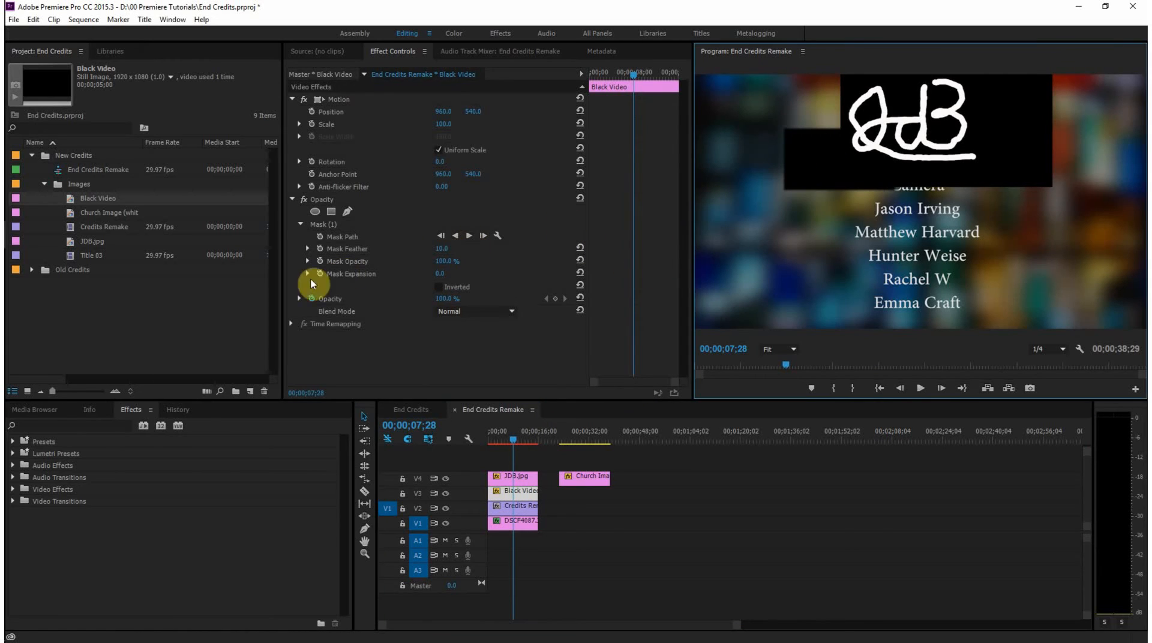
left_click(347, 225)
left_click(782, 132)
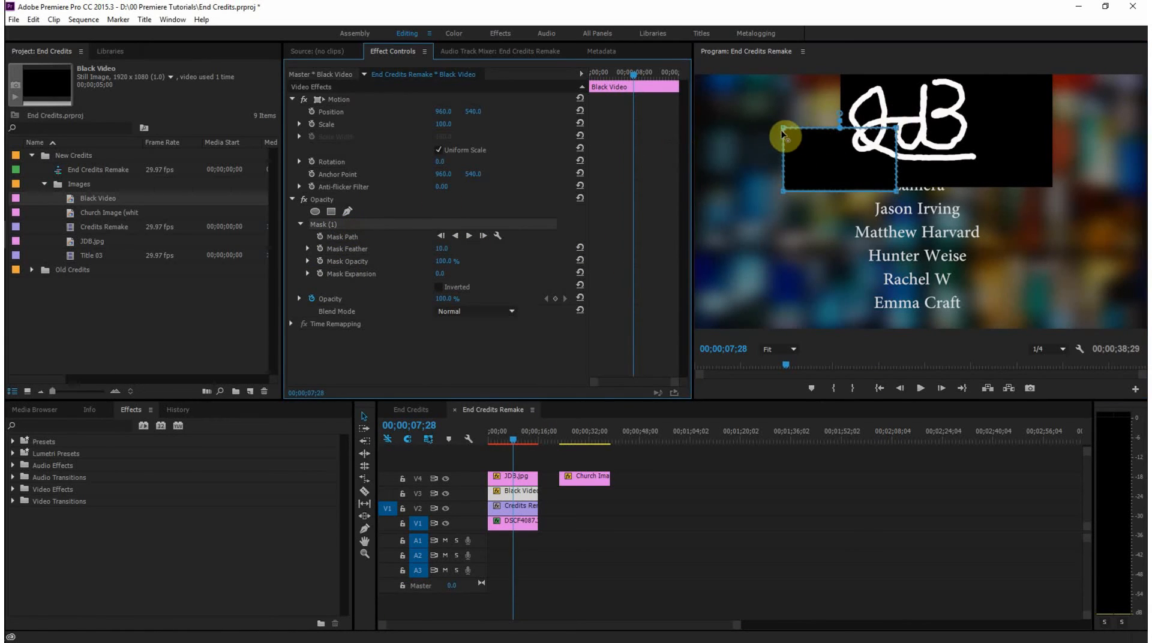
left_click_drag(783, 131, 785, 51)
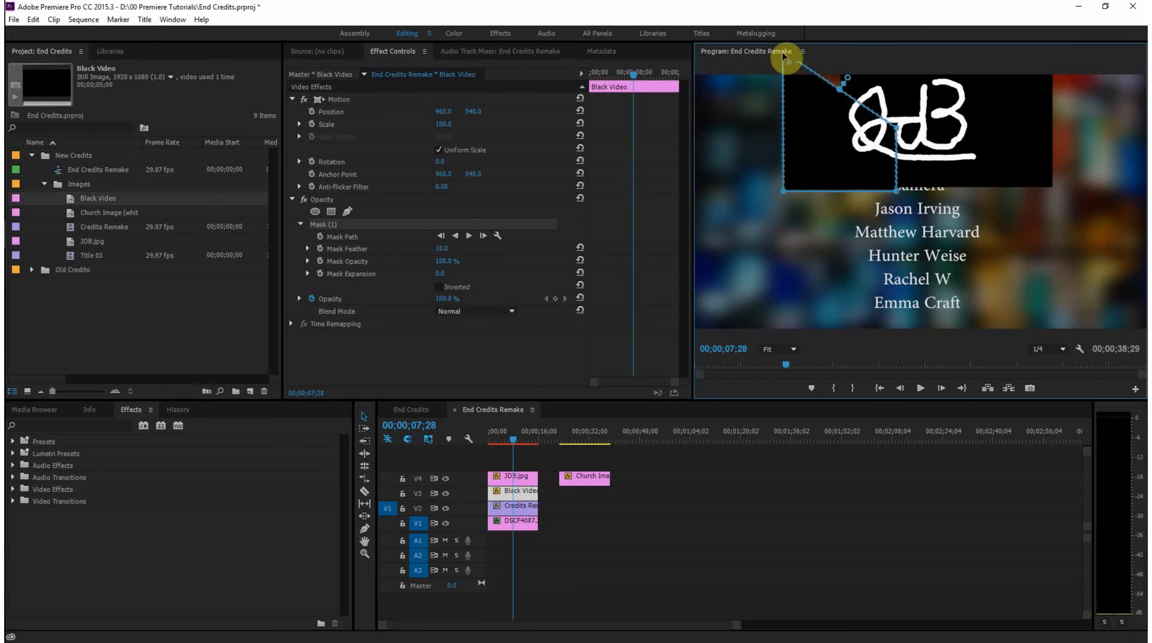
left_click_drag(899, 139, 901, 90)
left_click_drag(907, 50, 907, 51)
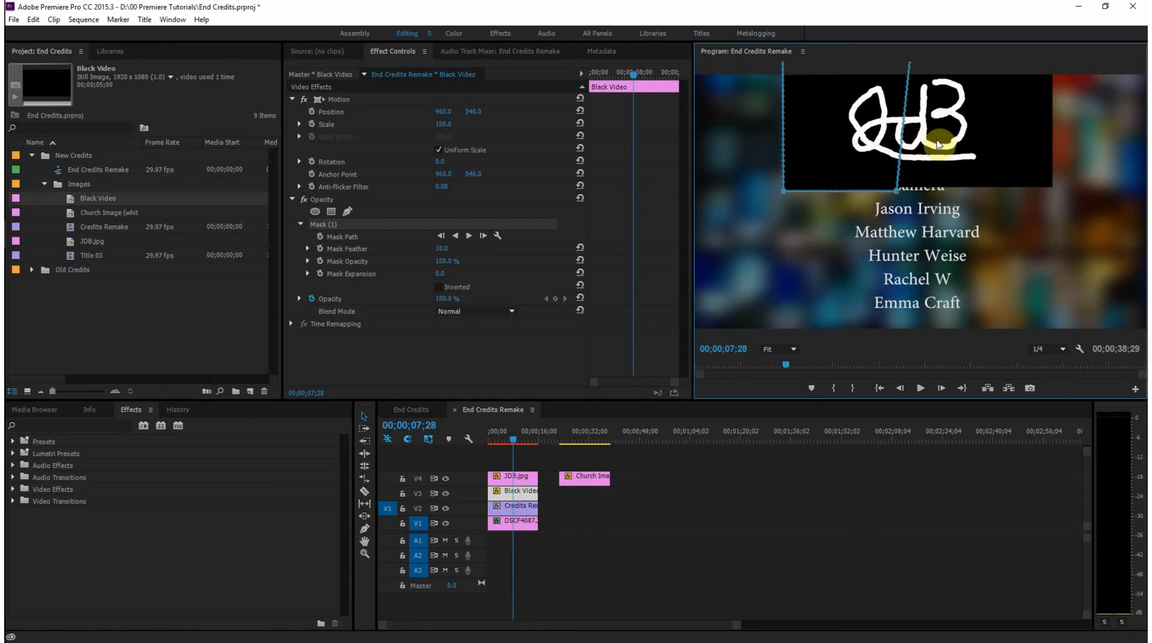
left_click(392, 198)
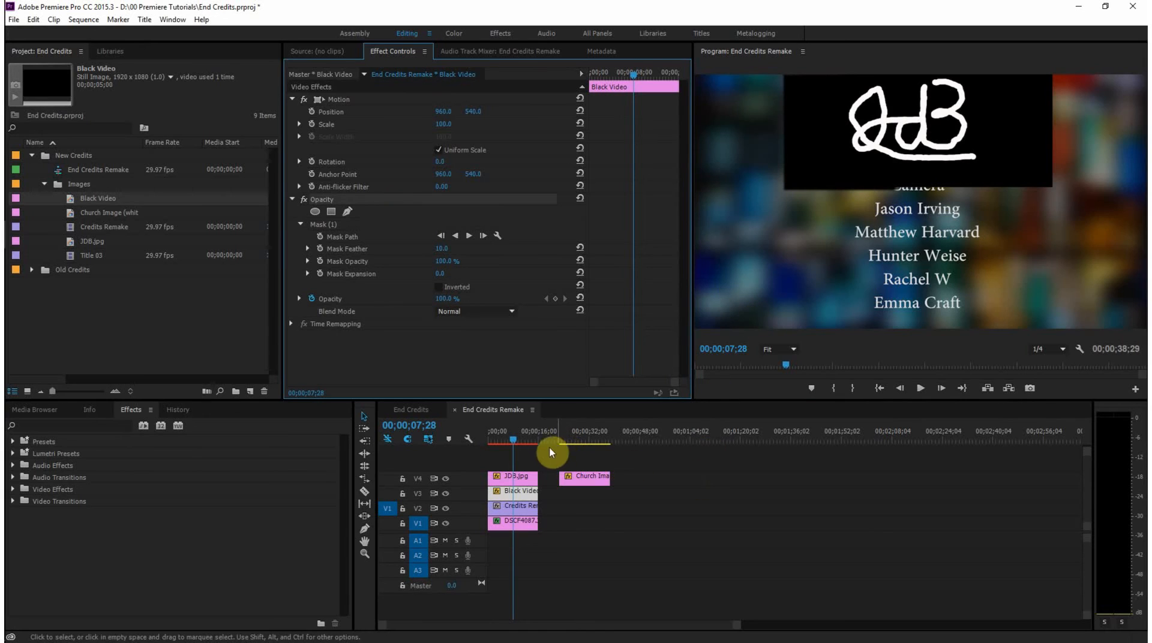
At 00;00;07;22, set the Black Video clip's vertical Position to 529 to align it with the logo image's lower edge
mouse_move(516, 437)
left_mouse_down()
mouse_move(528, 437)
mouse_move(516, 440)
left_mouse_up()
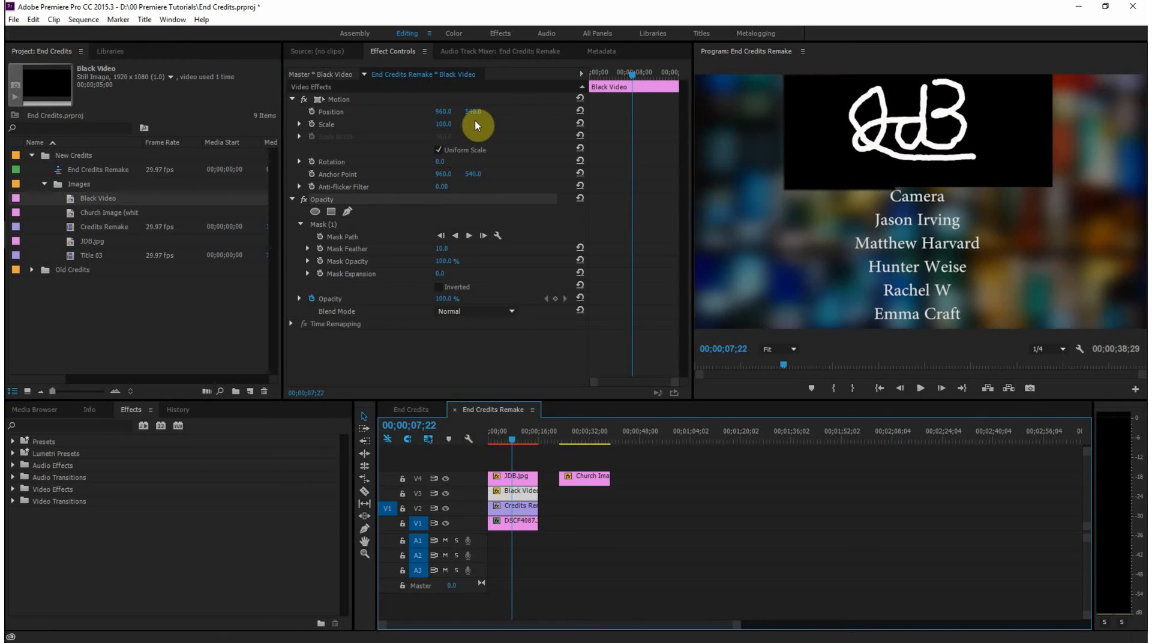
left_click_drag(473, 115, 471, 116)
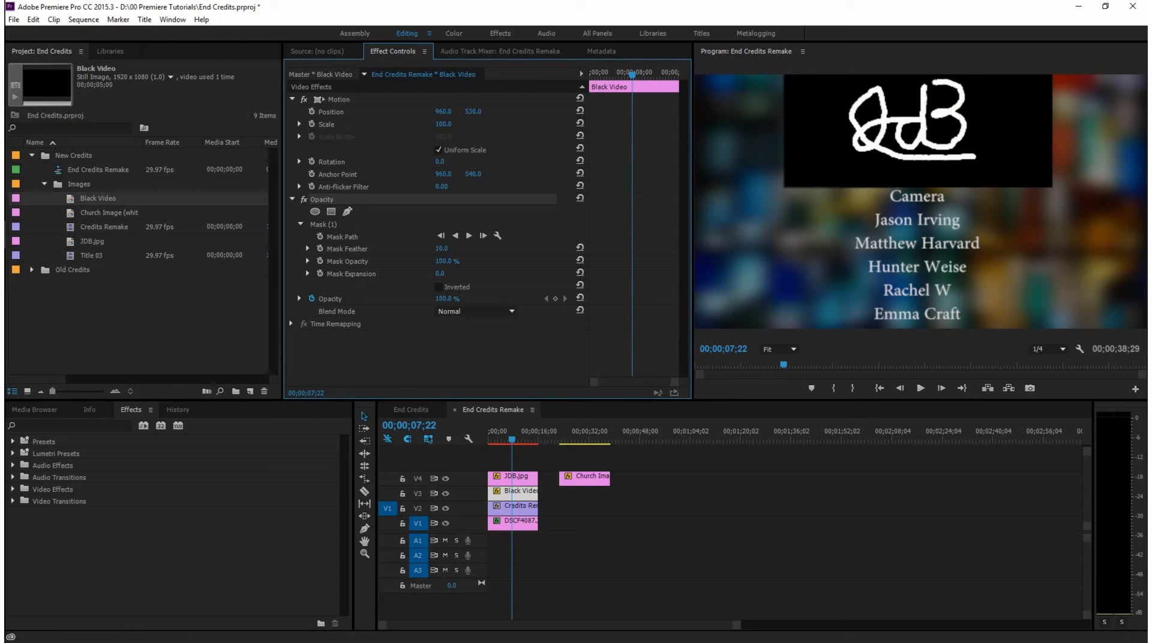
left_click_drag(467, 112, 465, 112)
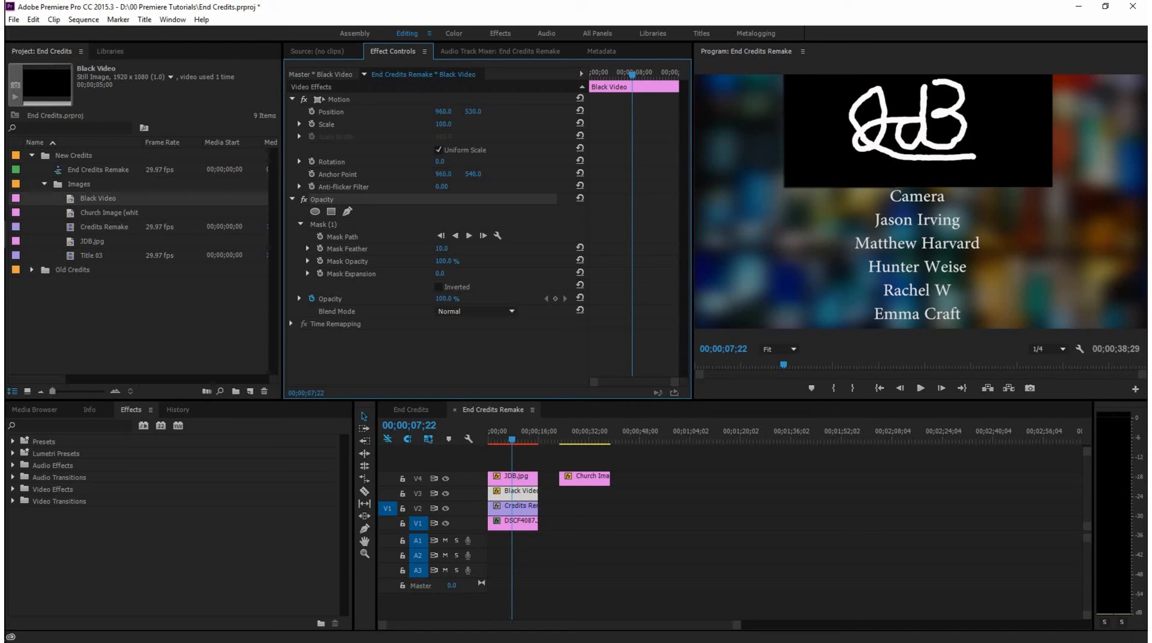
left_click_drag(473, 111, 472, 112)
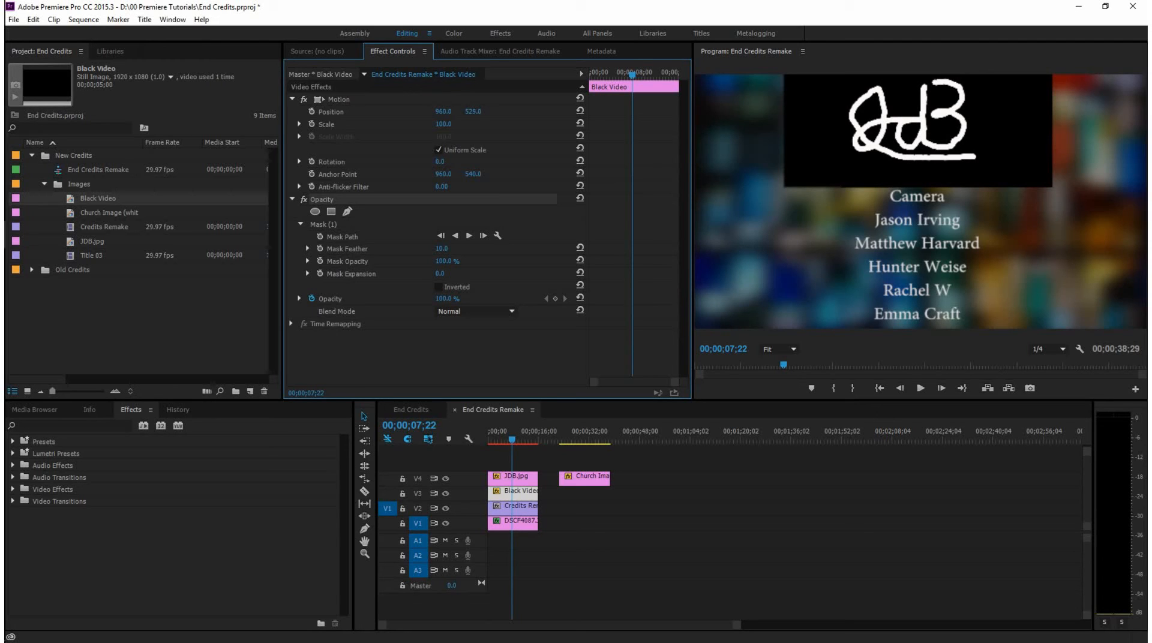
left_click_drag(472, 112, 477, 113)
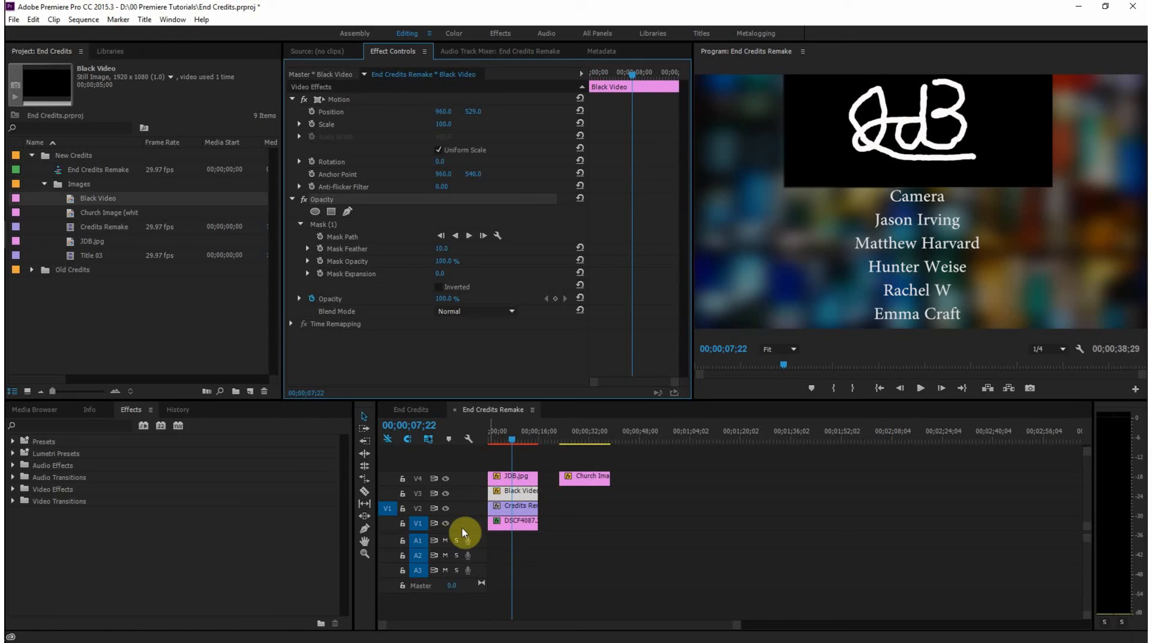
Hide track V1, play the credits over plain black to check the masking, and make V1 visible again
left_click(445, 524)
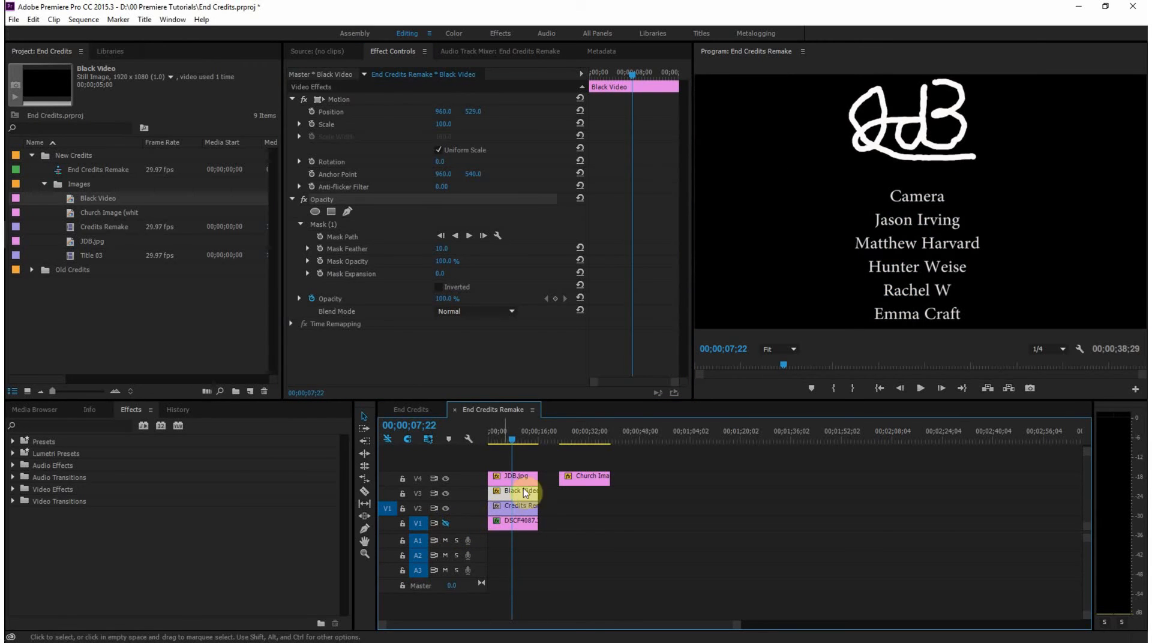
left_click(538, 454)
key("space")
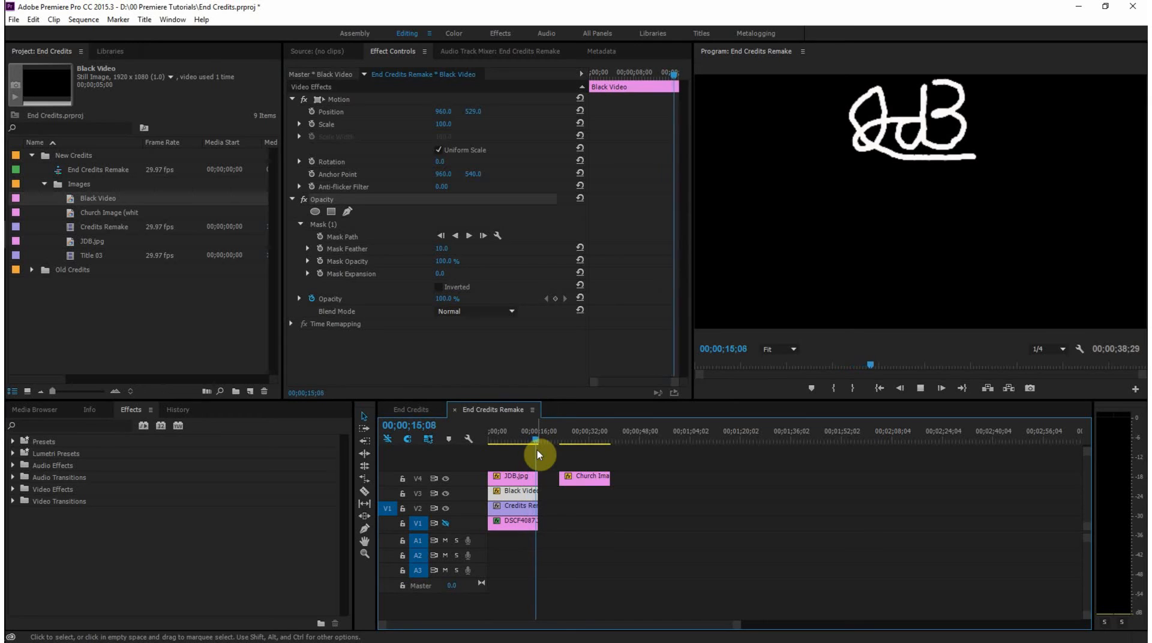
key("space")
left_click_drag(539, 443, 453, 470)
key("space")
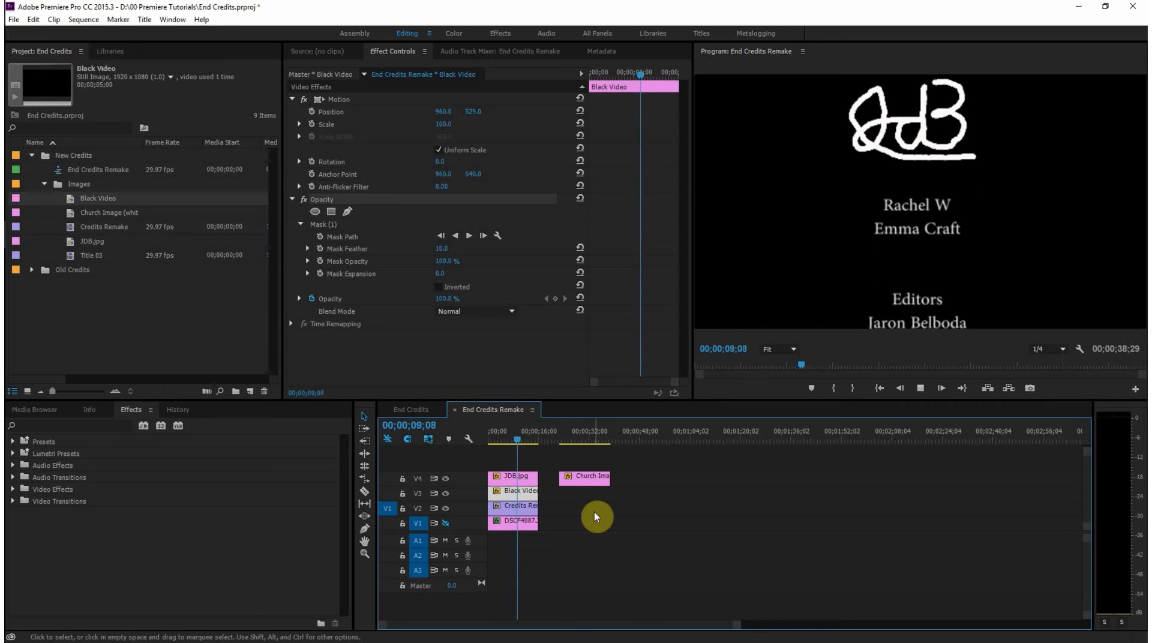
key("space")
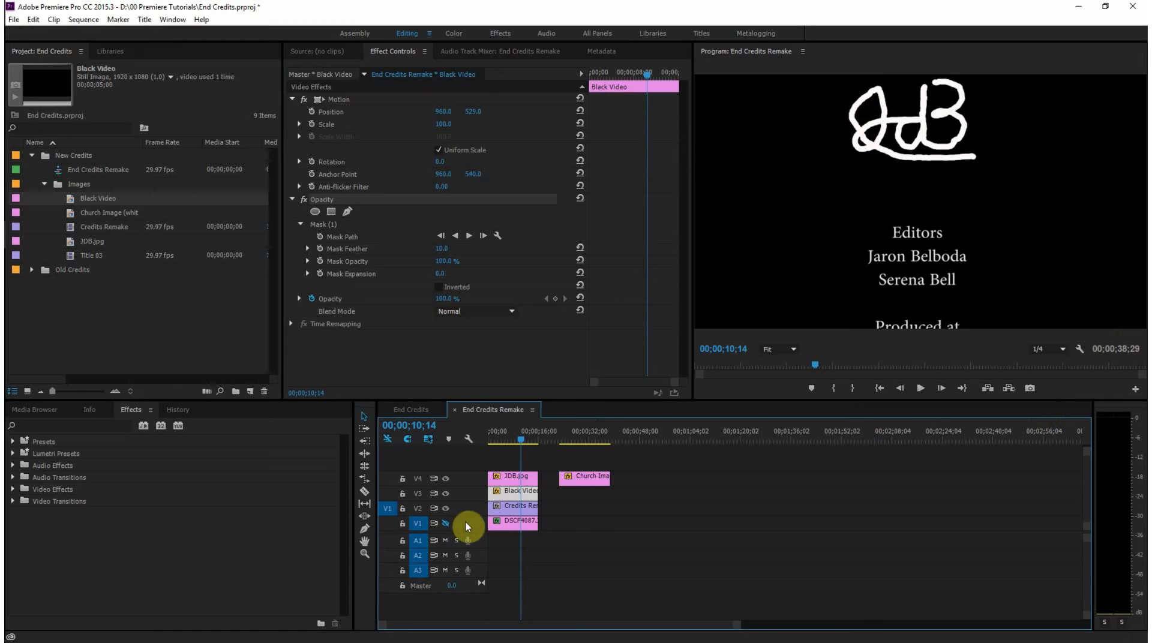
left_click(448, 525)
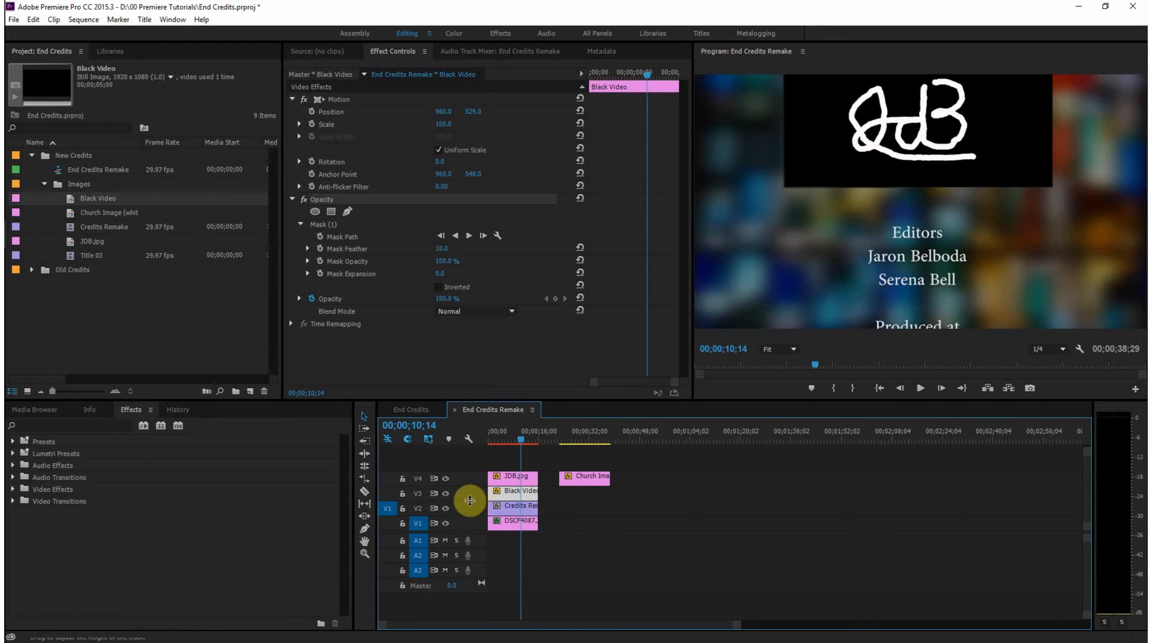
Move the Black Video and JDB.jpg clips aside, place the Church Image at the start of V4, and play the credits
left_click_drag(506, 499, 686, 501)
mouse_move(512, 477)
left_mouse_down()
mouse_move(624, 504)
mouse_move(520, 488)
left_mouse_up()
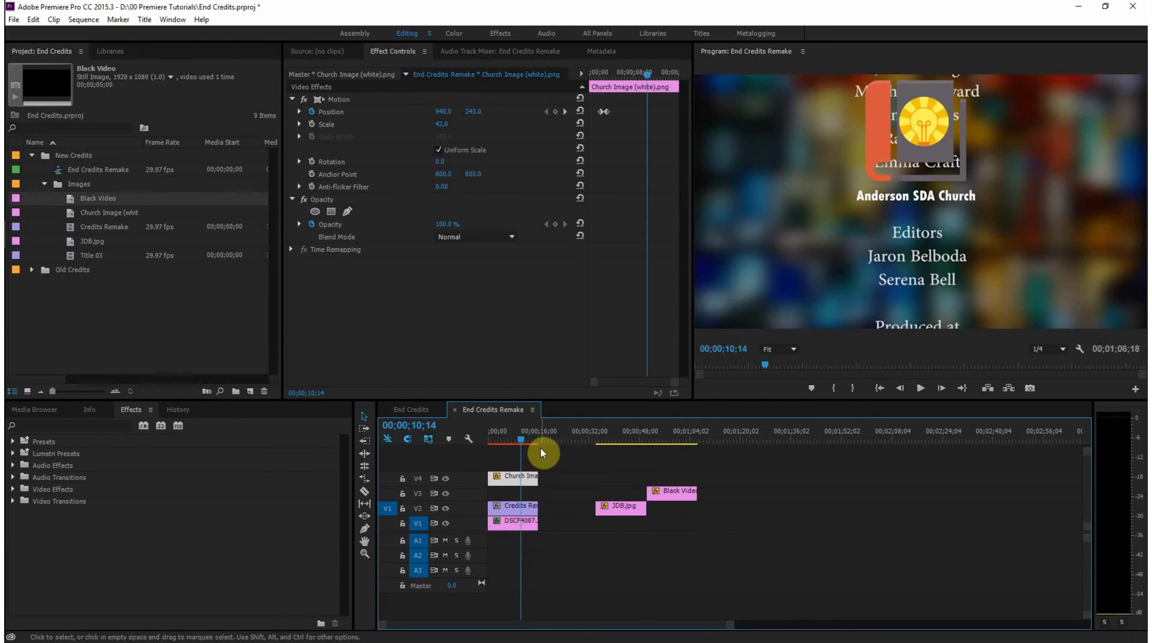
left_click_drag(521, 443, 478, 451)
key("space")
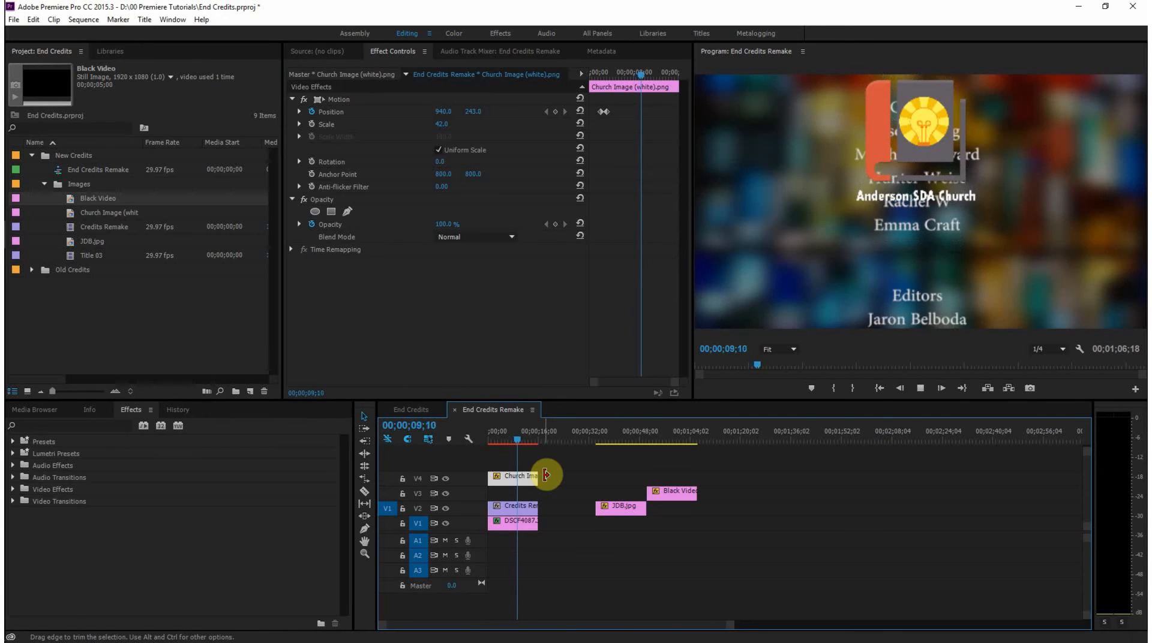
Hide track V1 and place another Black Video from the Images bin at the start of V3, beneath the Church Image
left_click(445, 522)
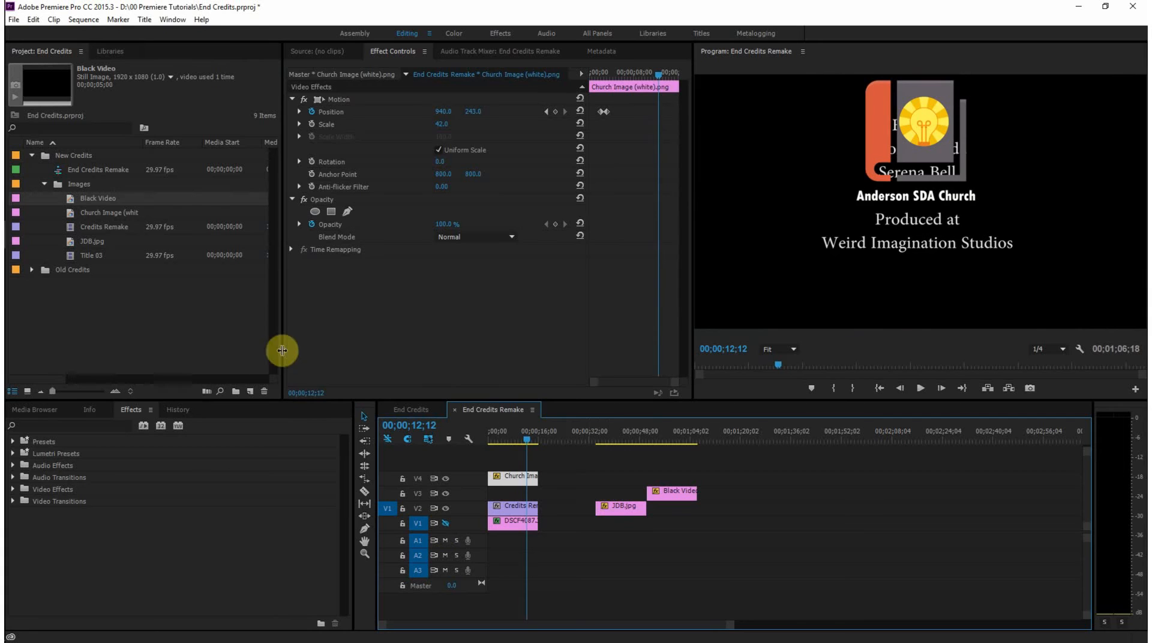
left_click(102, 199)
left_click_drag(102, 199, 538, 493)
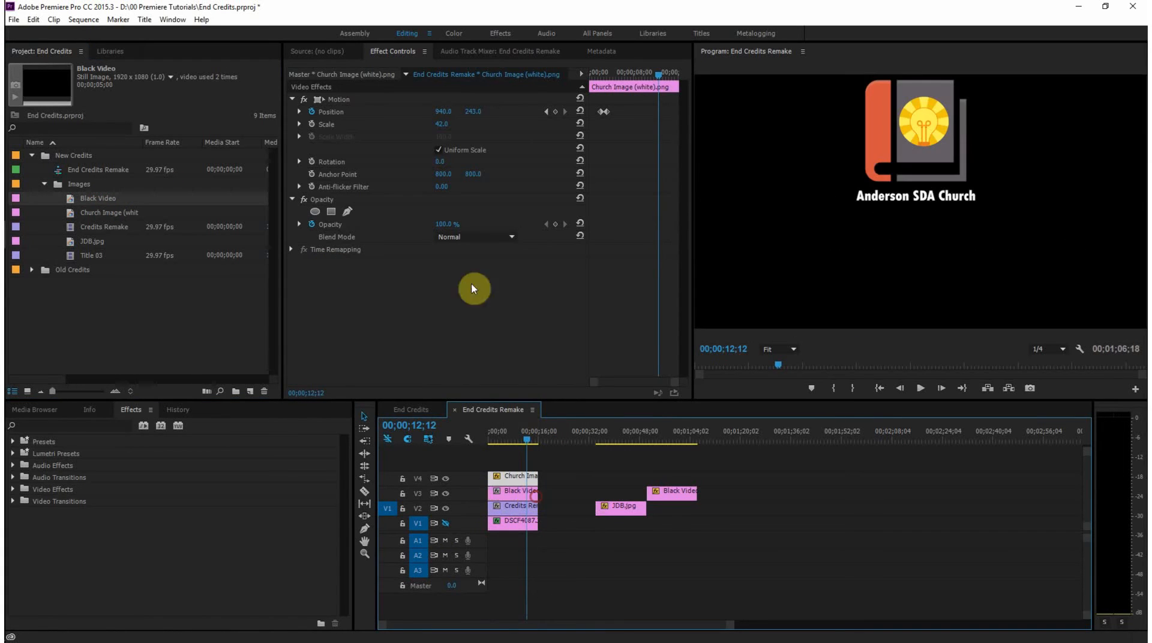
Add a rectangular opacity mask to the new Black Video clip on V3 and shift it up and left over the church logo
left_click(332, 217)
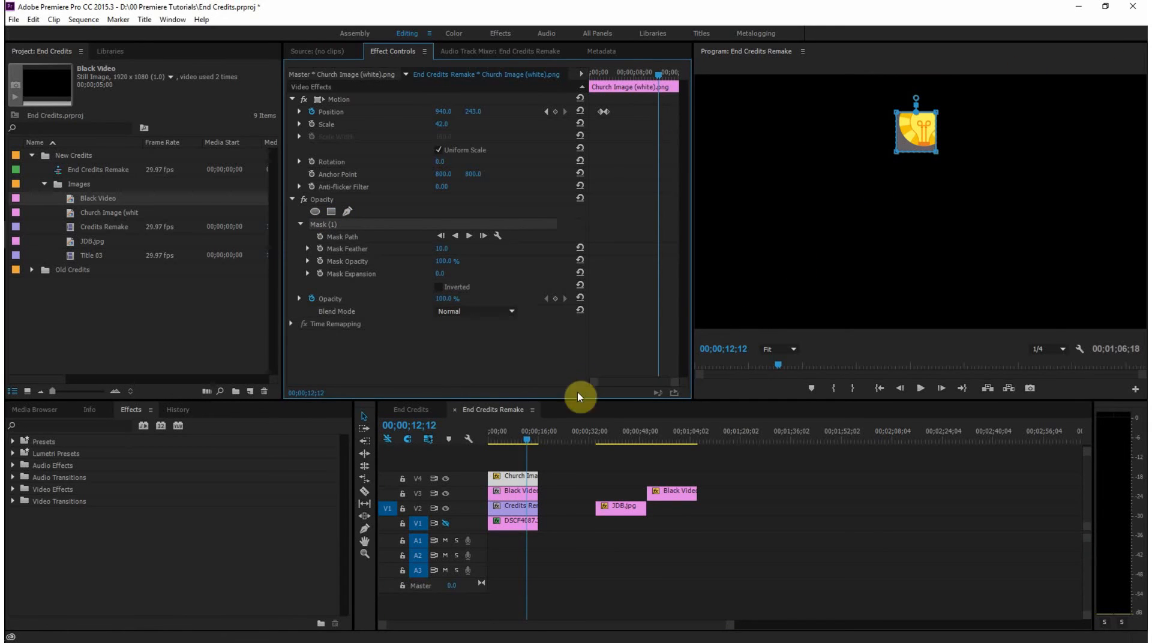
key("ctrl+z")
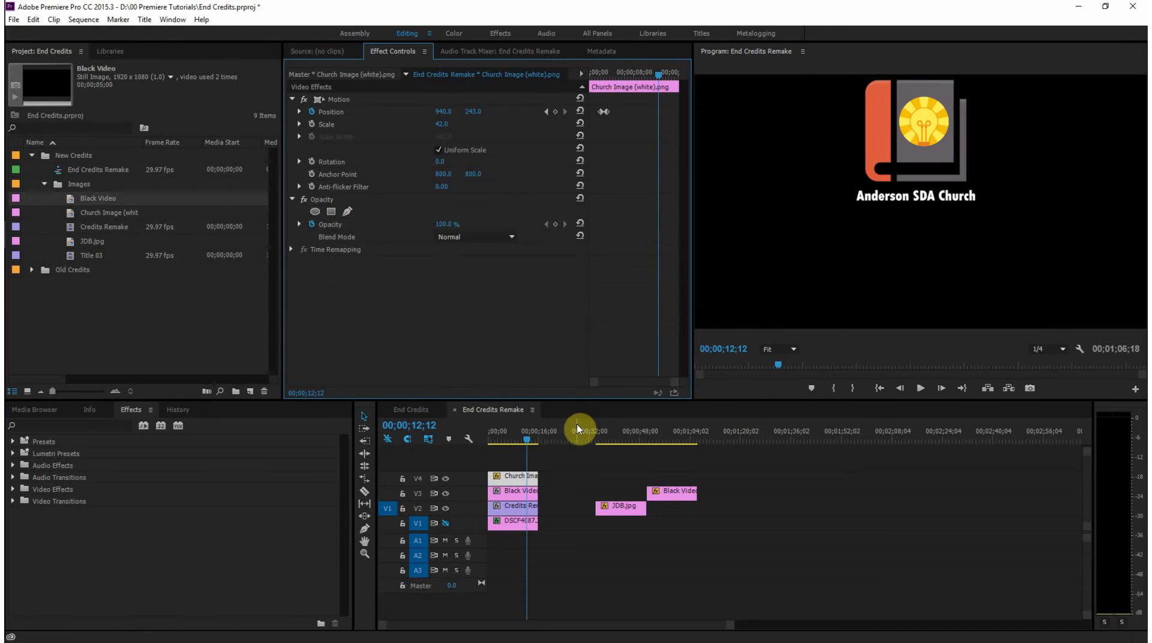
left_click(509, 496)
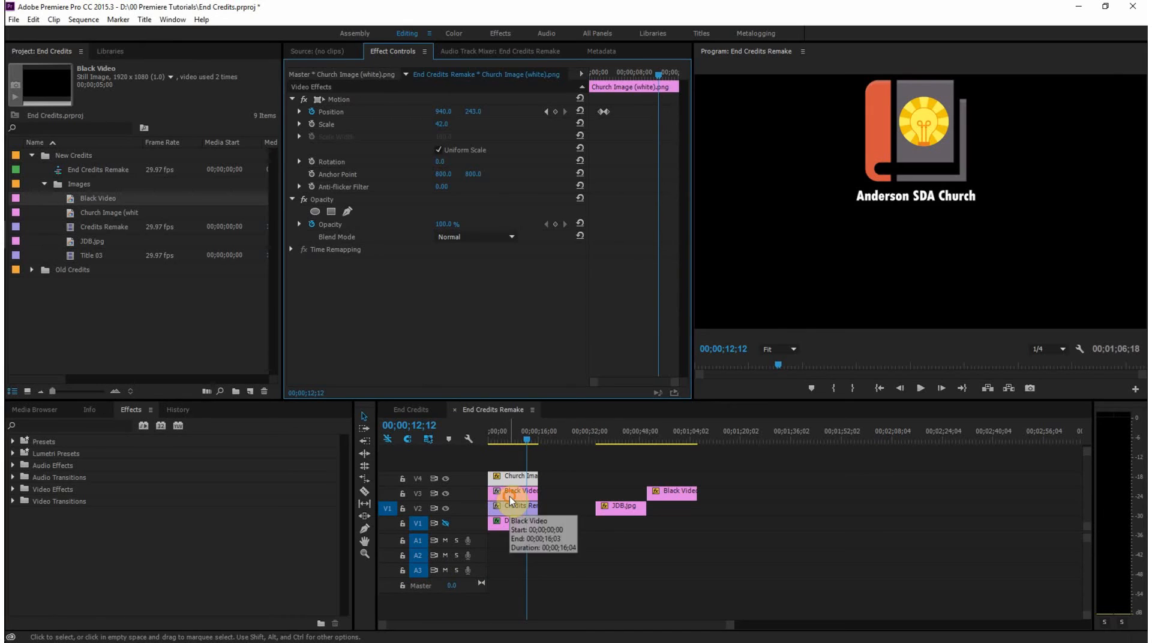
left_click(331, 212)
left_click_drag(903, 210, 841, 174)
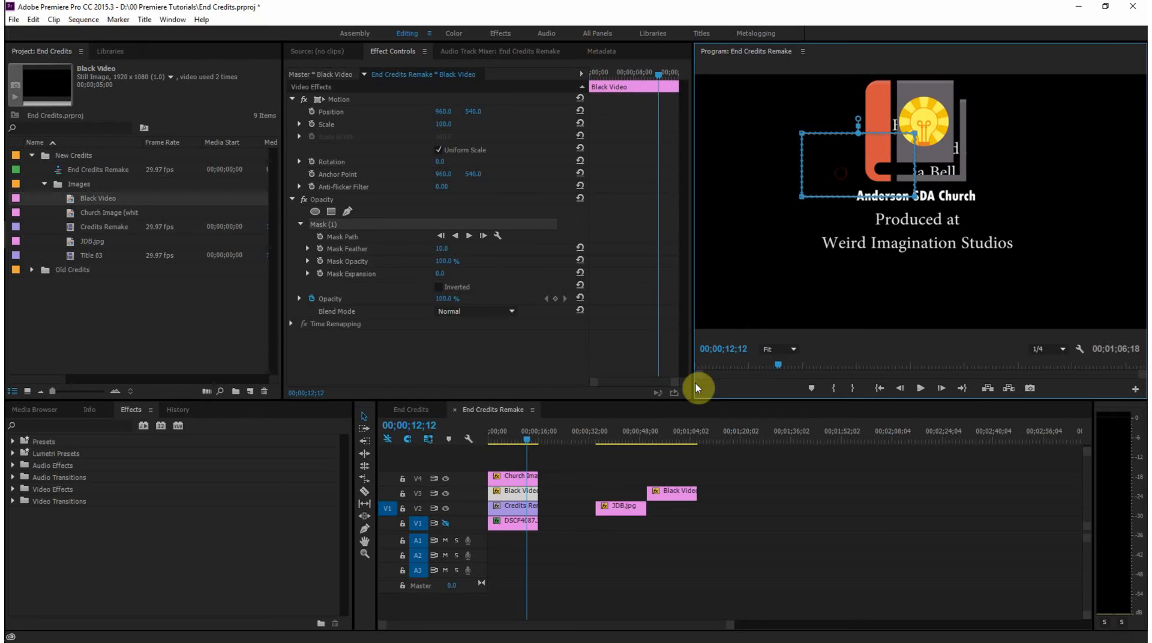
Reshape the mask's four corners to enclose the church logo and its caption, with the upper edge above the frame
left_click_drag(879, 163, 1107, 87)
left_click_drag(809, 143, 792, 69)
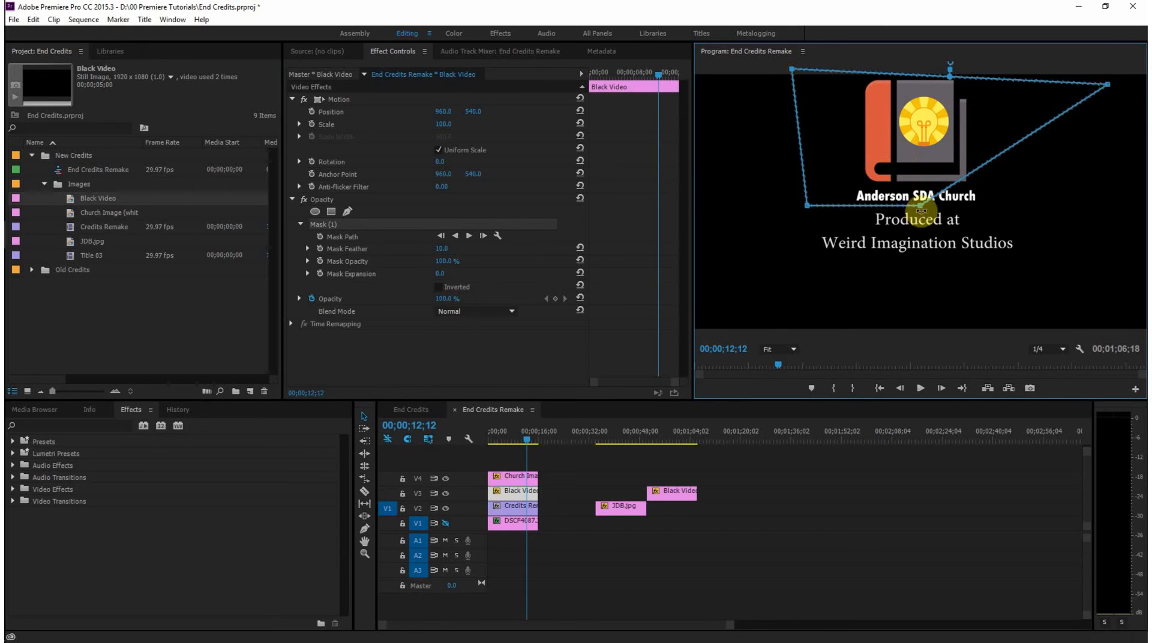
left_click_drag(921, 206, 1049, 202)
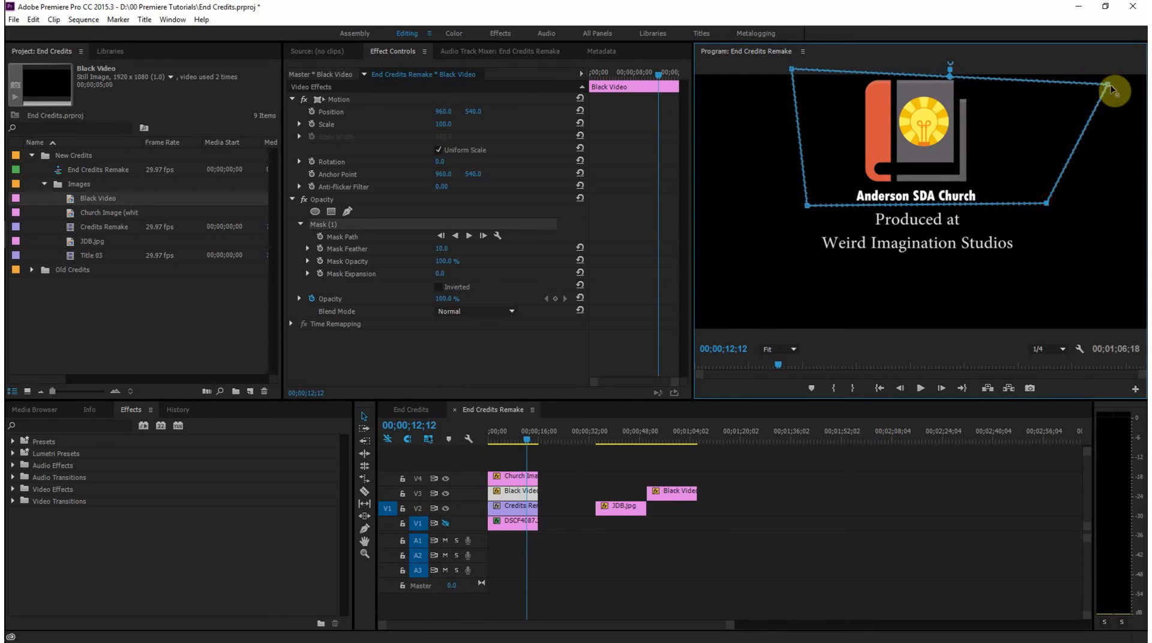
left_click_drag(1112, 89, 1103, 71)
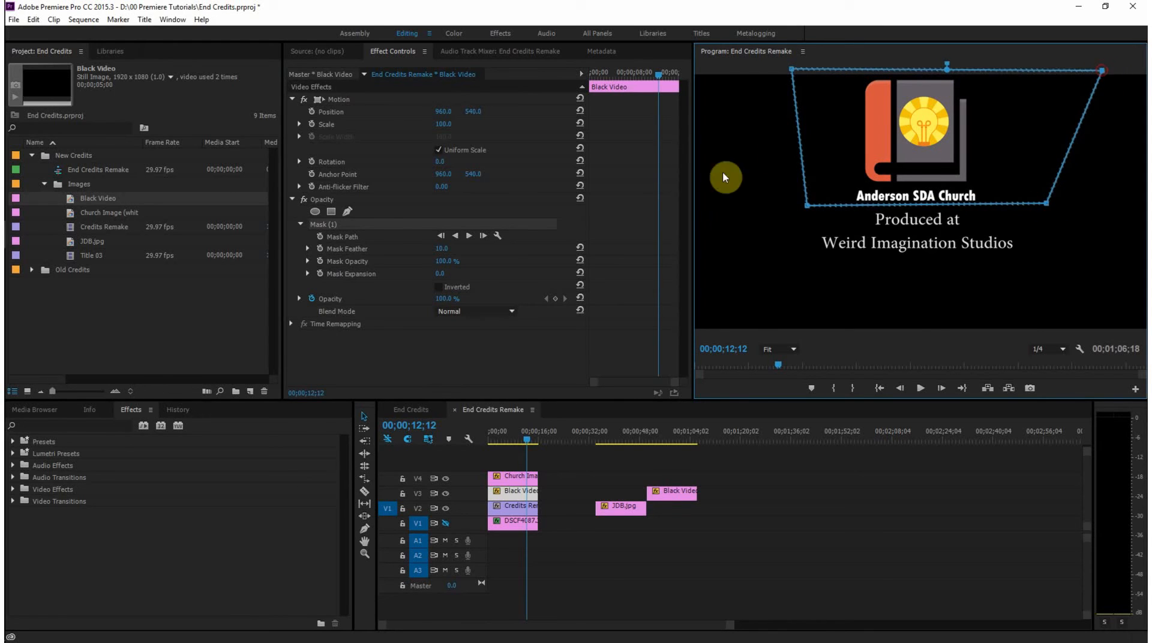
left_click_drag(808, 206, 783, 206)
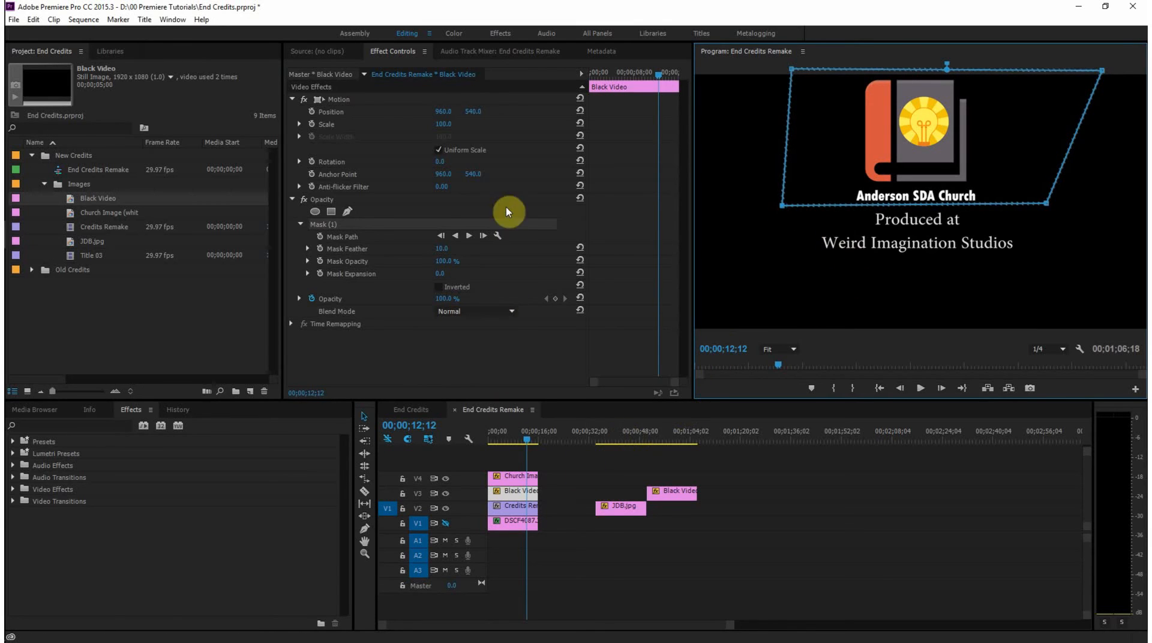
left_click(459, 200)
Play the credits from near the start to check the church logo's mask, then make track V1 visible
left_click_drag(524, 433, 500, 450)
key("space")
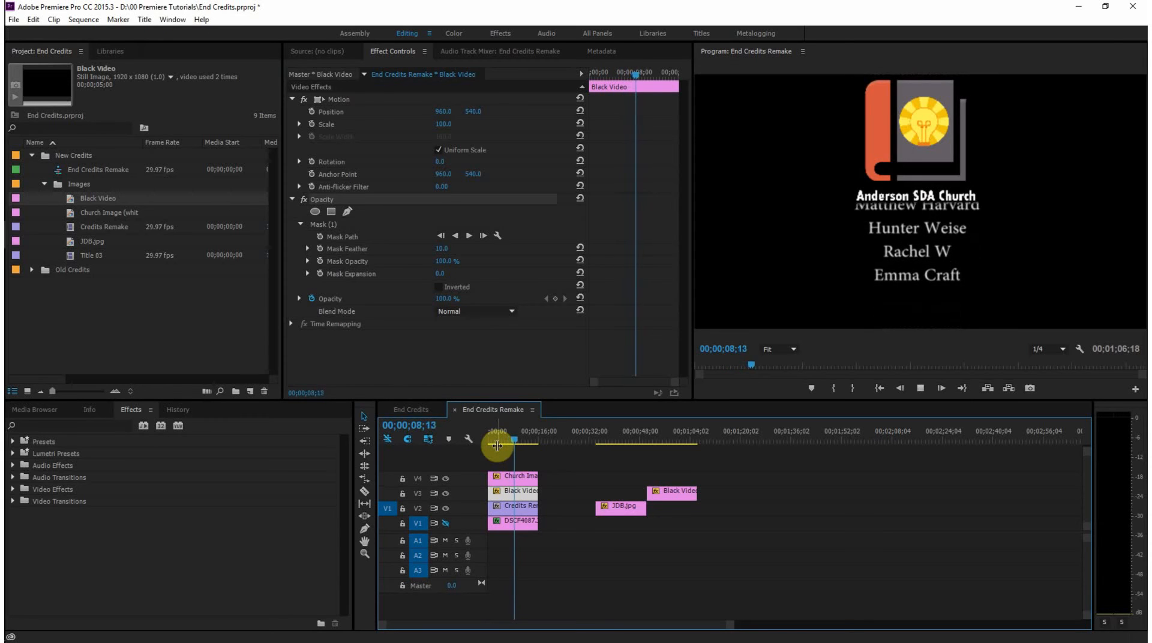
left_click(447, 523)
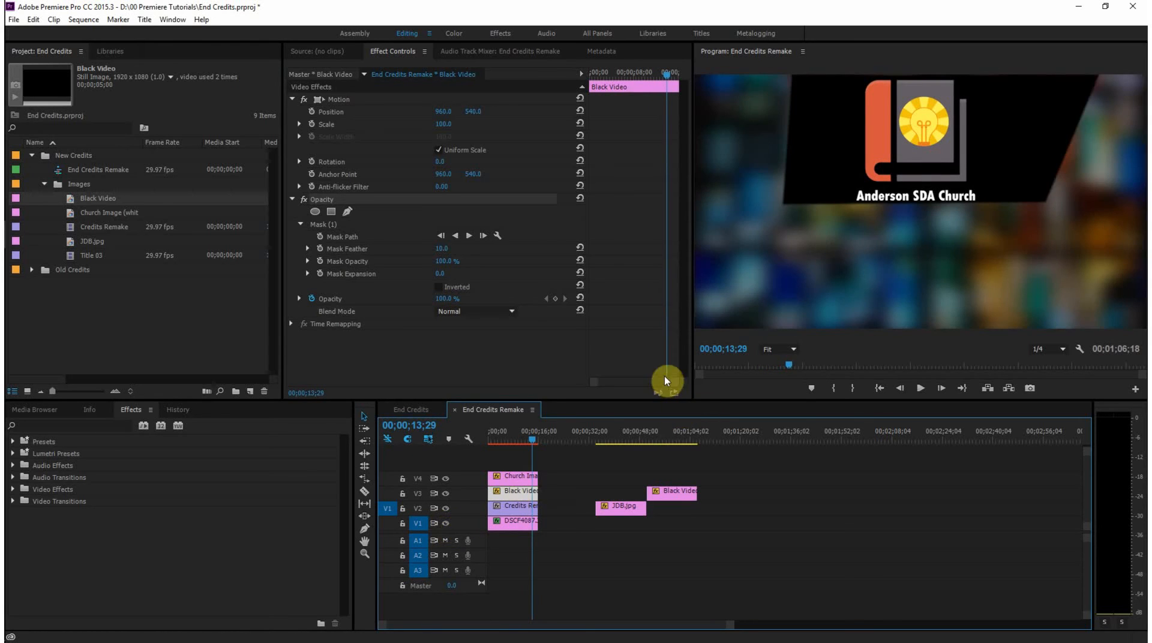
Move the masked Black Video clip to V2 beyond the other set-aside clips and place the playhead at 00;00;06;29
left_click_drag(540, 438, 757, 507)
left_click(510, 443)
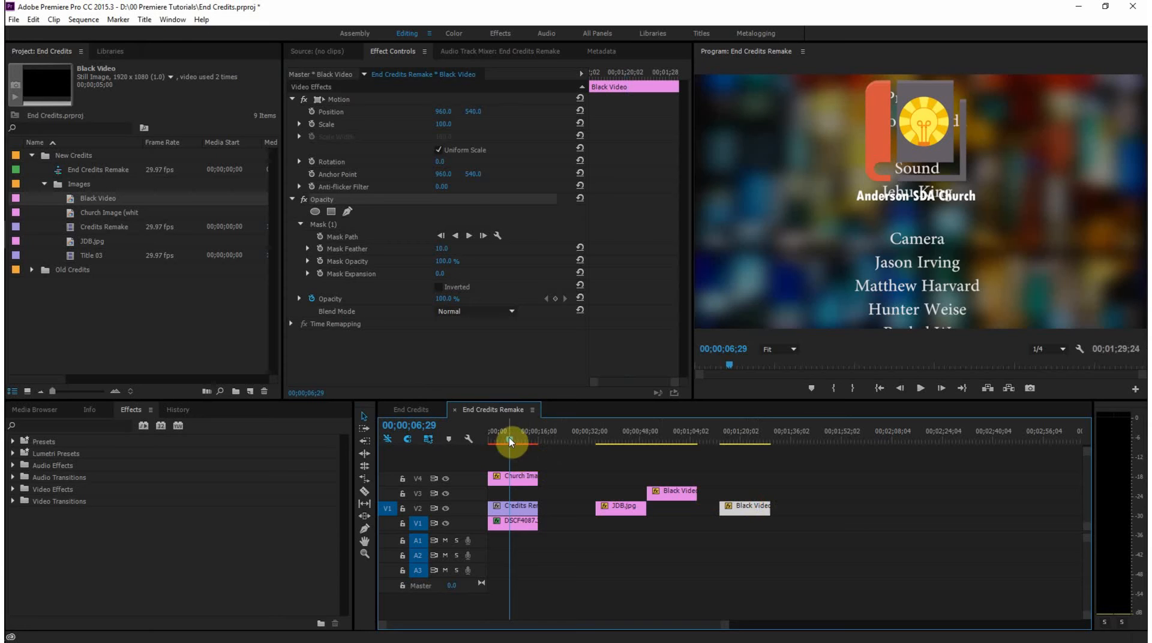
Play the credits from about 00;00;03;18 to check how the text crosses the church logo, and return to the sequence start
left_click_drag(509, 443, 501, 451)
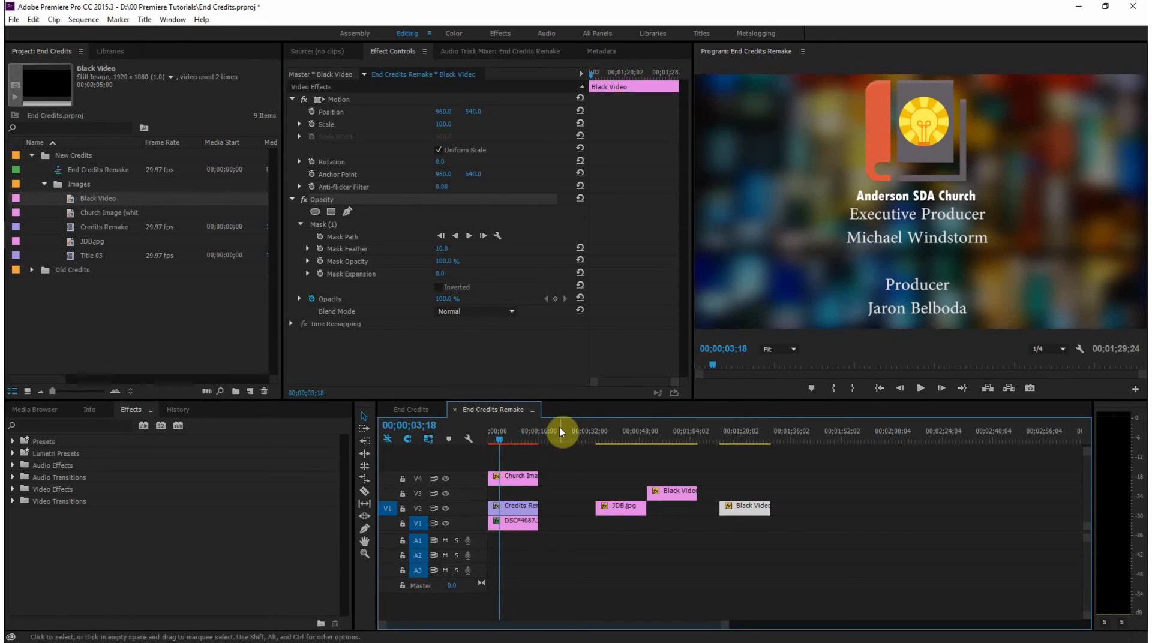
key("space")
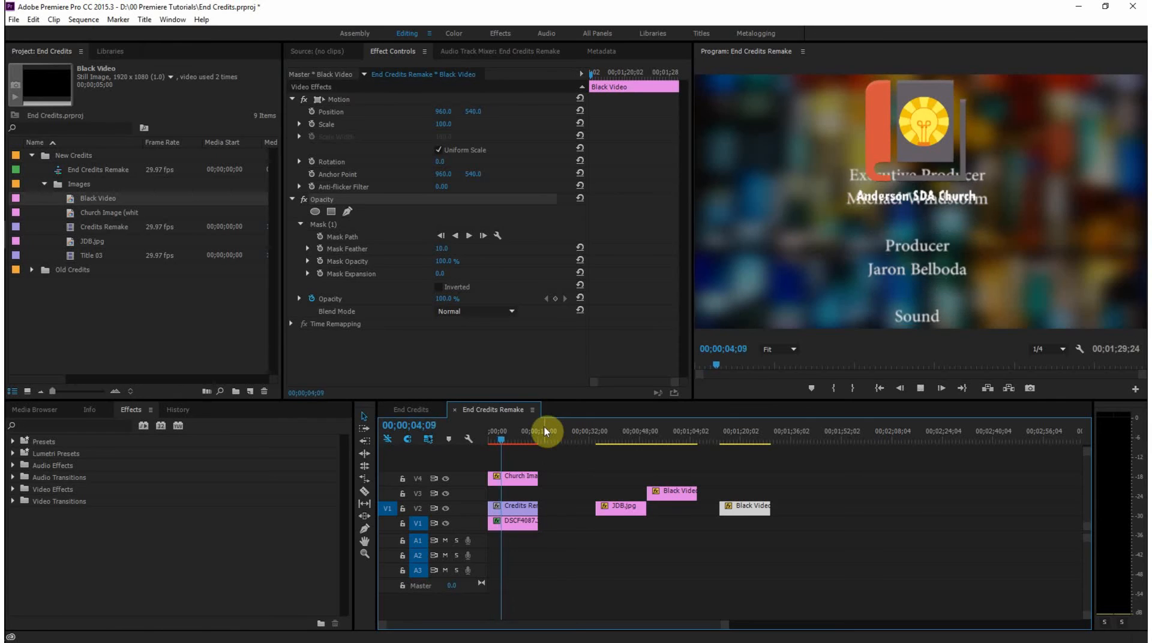
key("space")
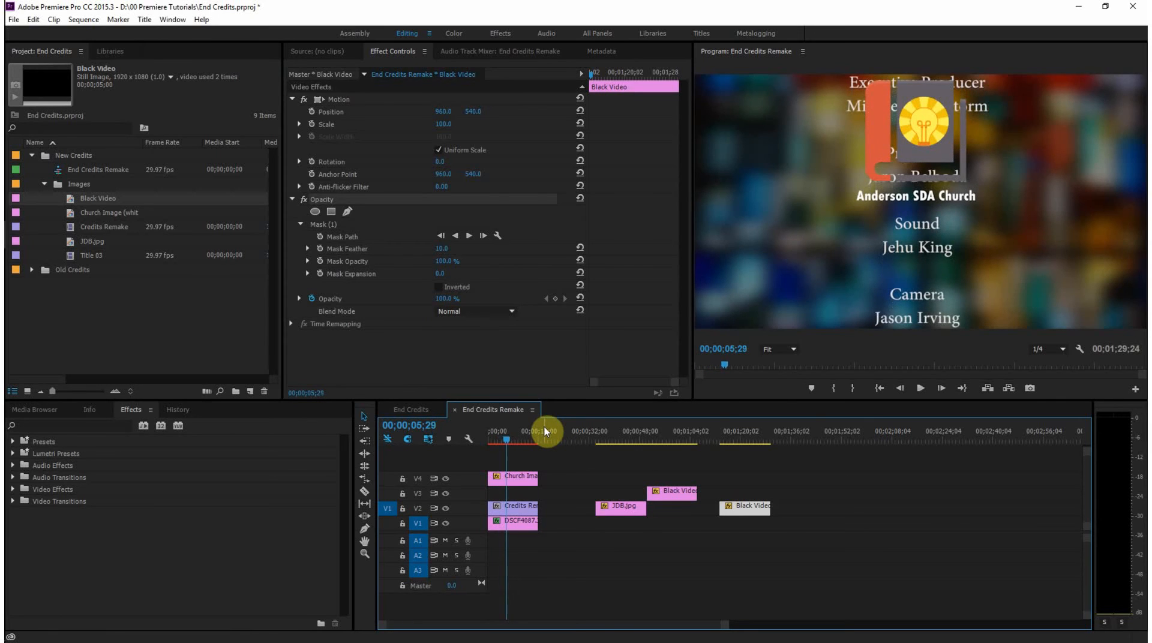
key("Home")
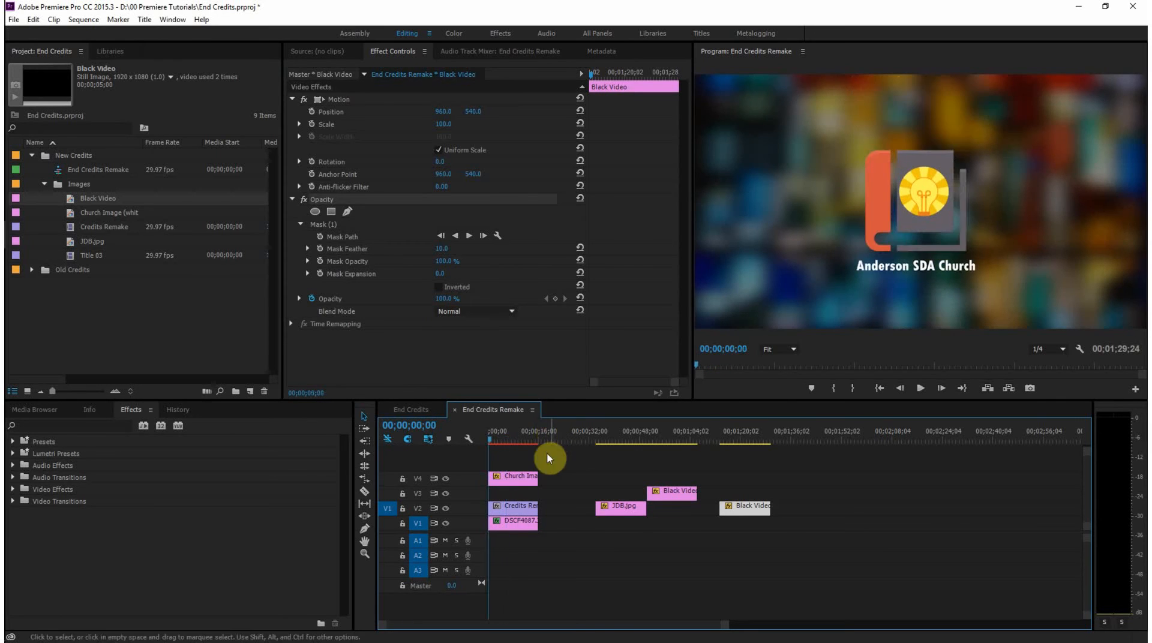
Set the opacity of the DSCF4087.JPG background clip on V1 to 100% at the sequence start
left_click(502, 521)
left_click(450, 223)
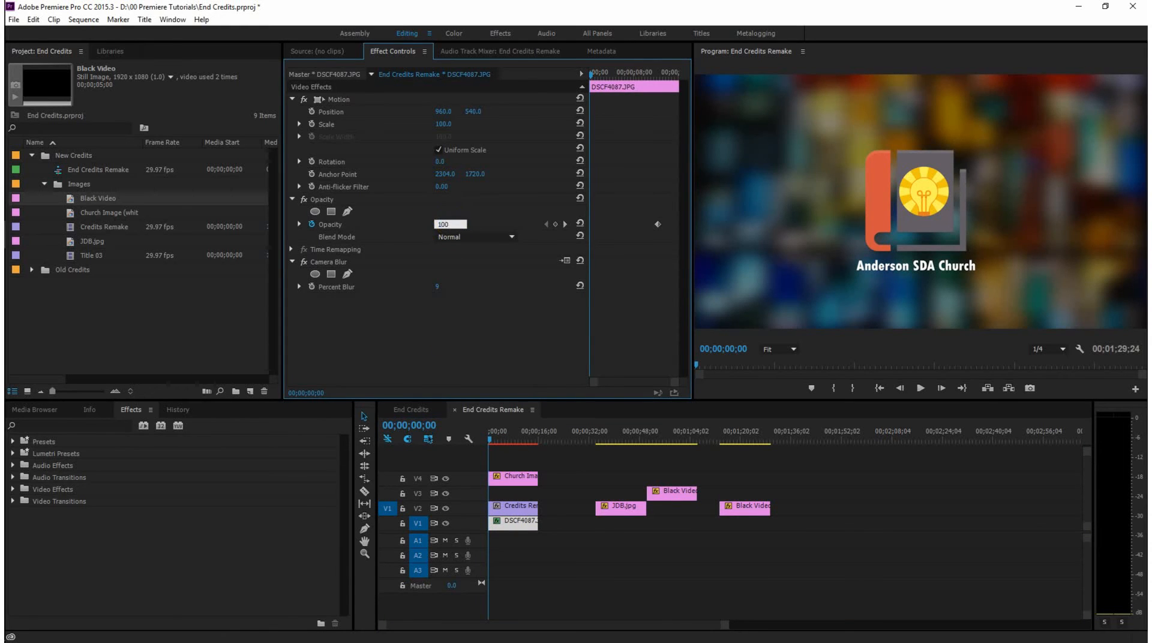
key("Return")
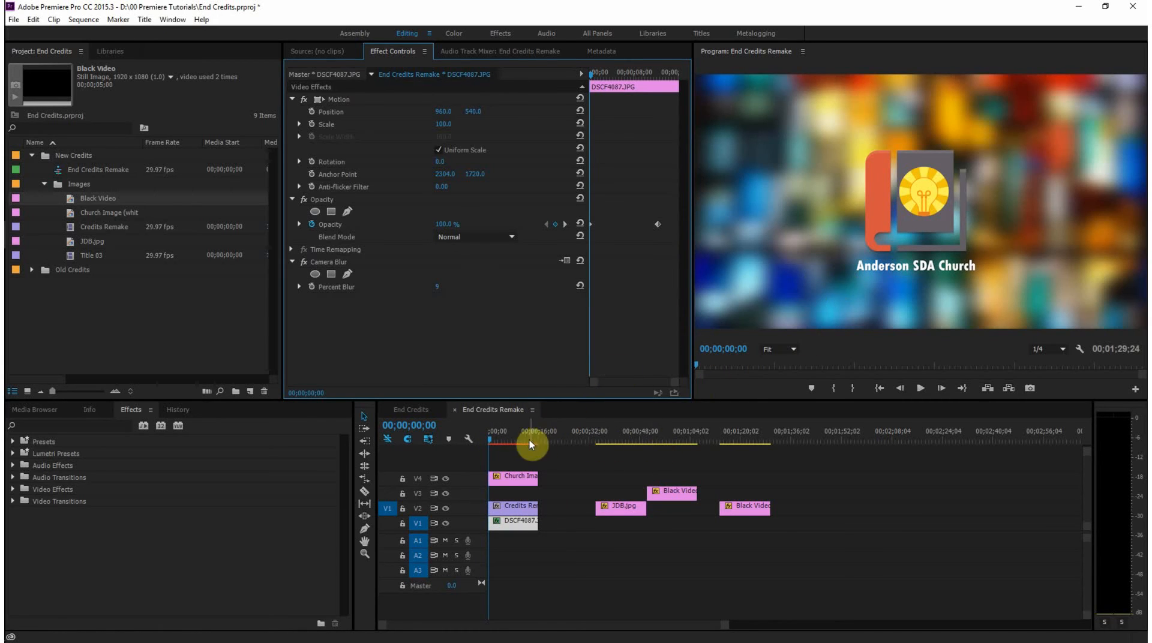
mouse_move(490, 443)
left_mouse_down()
mouse_move(500, 447)
mouse_move(489, 448)
left_mouse_up()
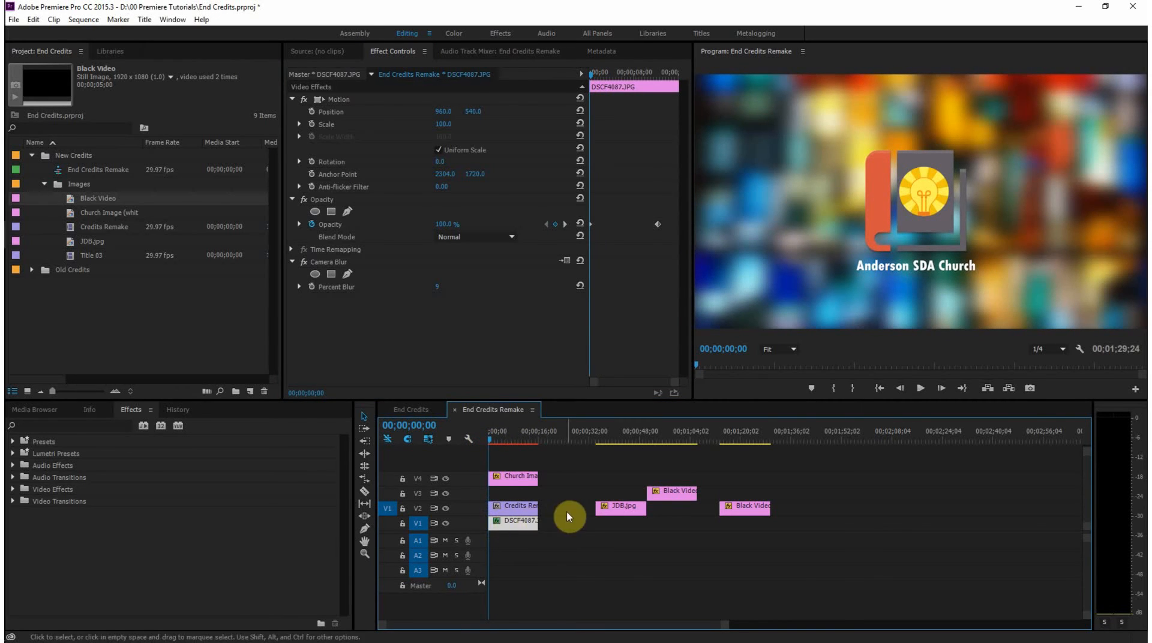
Duplicate the DSCF4087.JPG background clip onto V3, aligned at the sequence start between the credits and the church logo
left_click(540, 496)
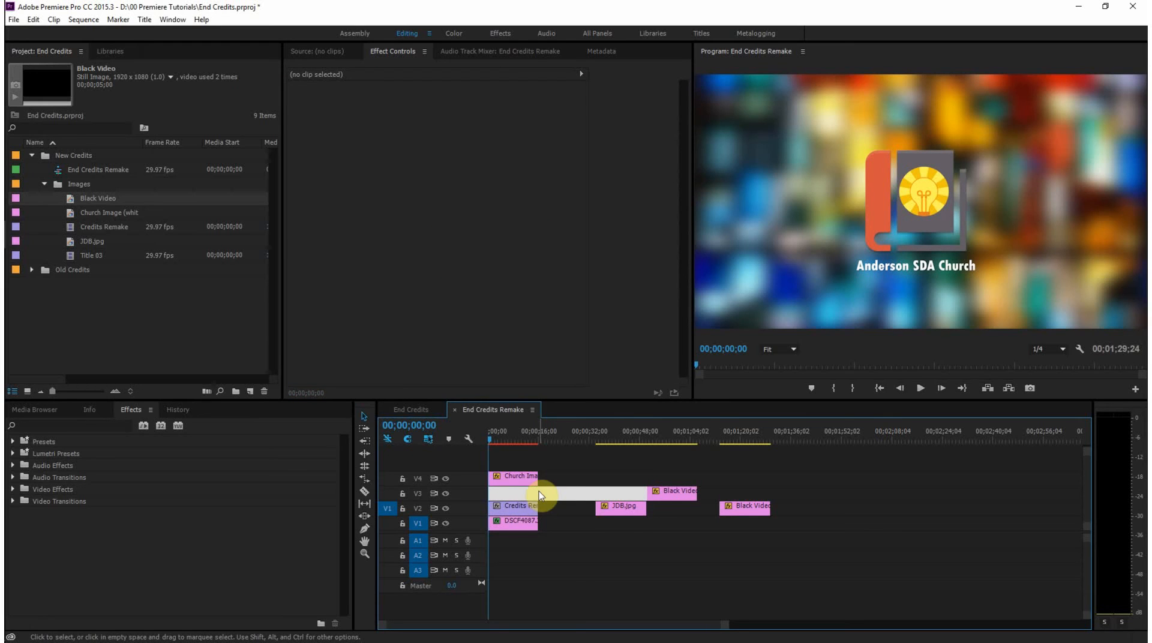
left_click_drag(504, 447, 801, 475)
key("ctrl+v")
left_click_drag(798, 527, 500, 492)
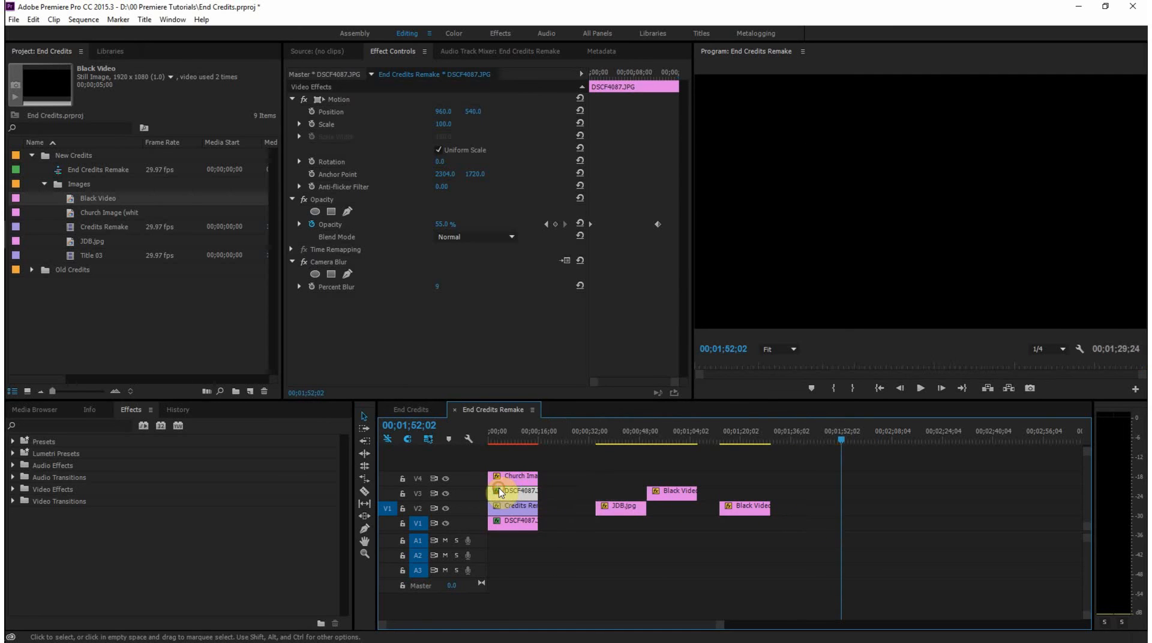
left_click_drag(841, 438, 489, 478)
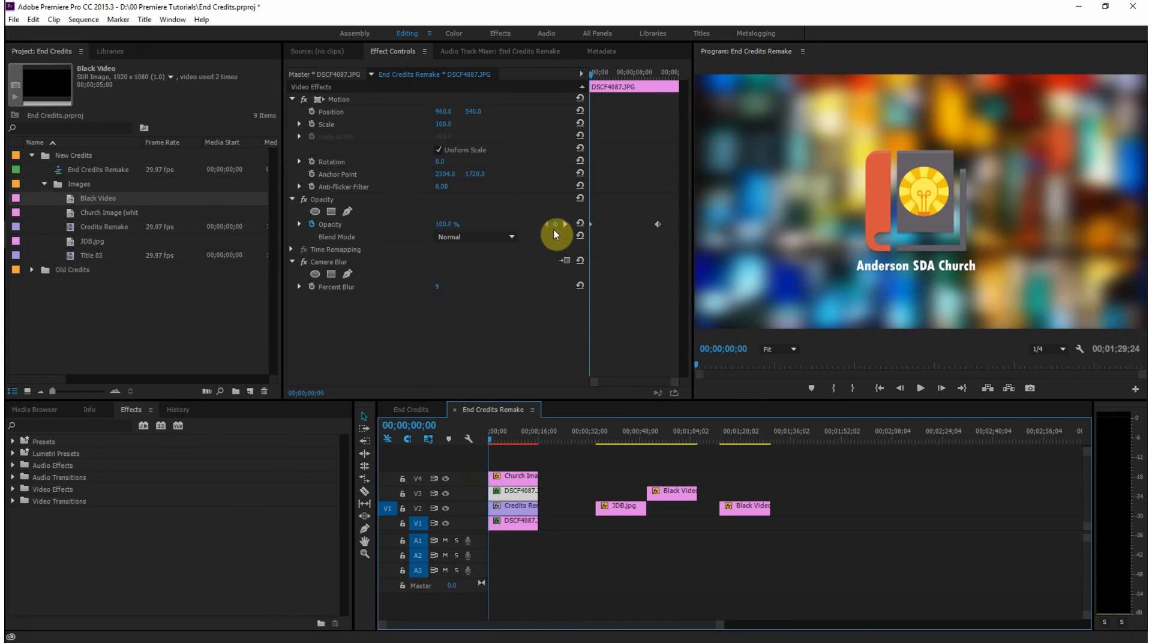
Remove the opacity keyframes from both DSCF4087.JPG clips on V3 and V1, keeping their opacity at 100%
left_click(312, 225)
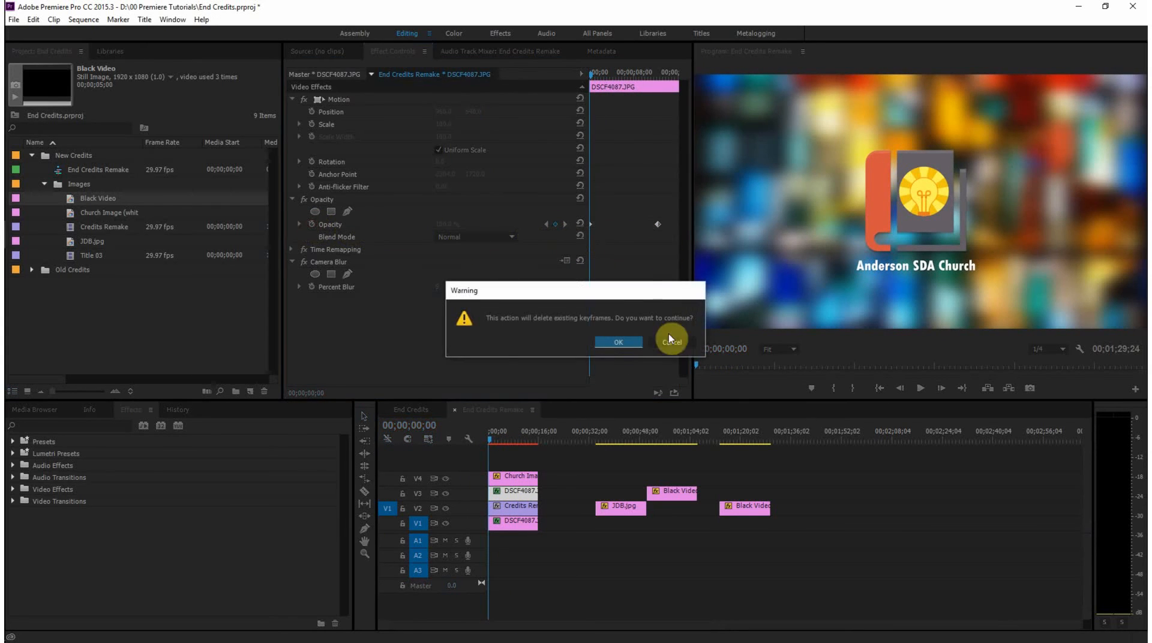
left_click(621, 350)
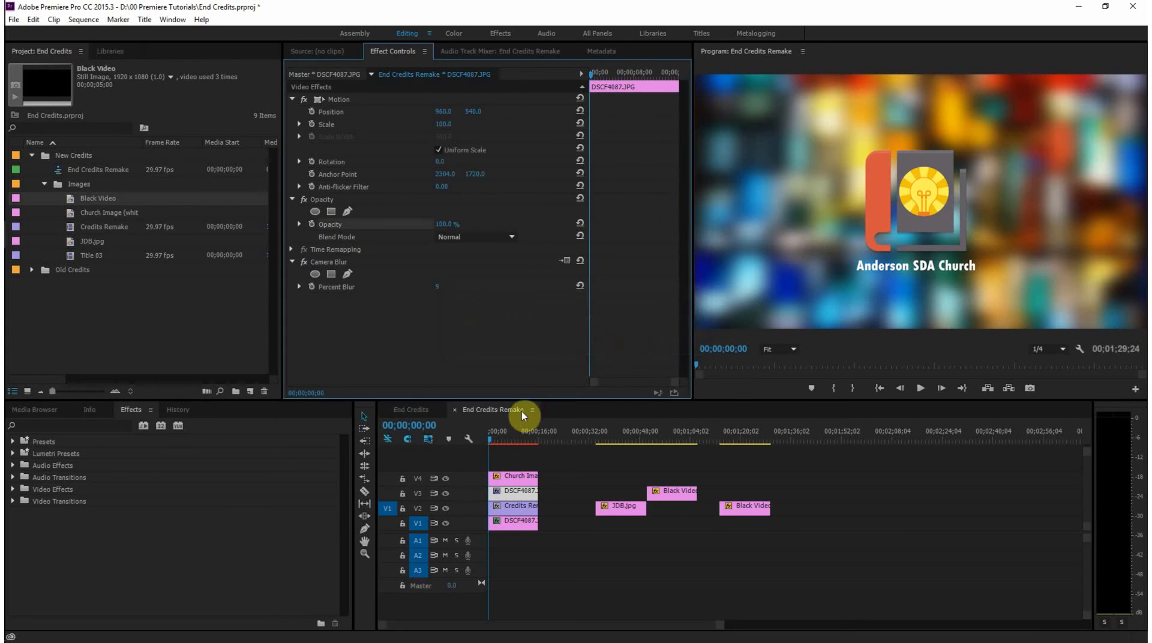
left_click(498, 520)
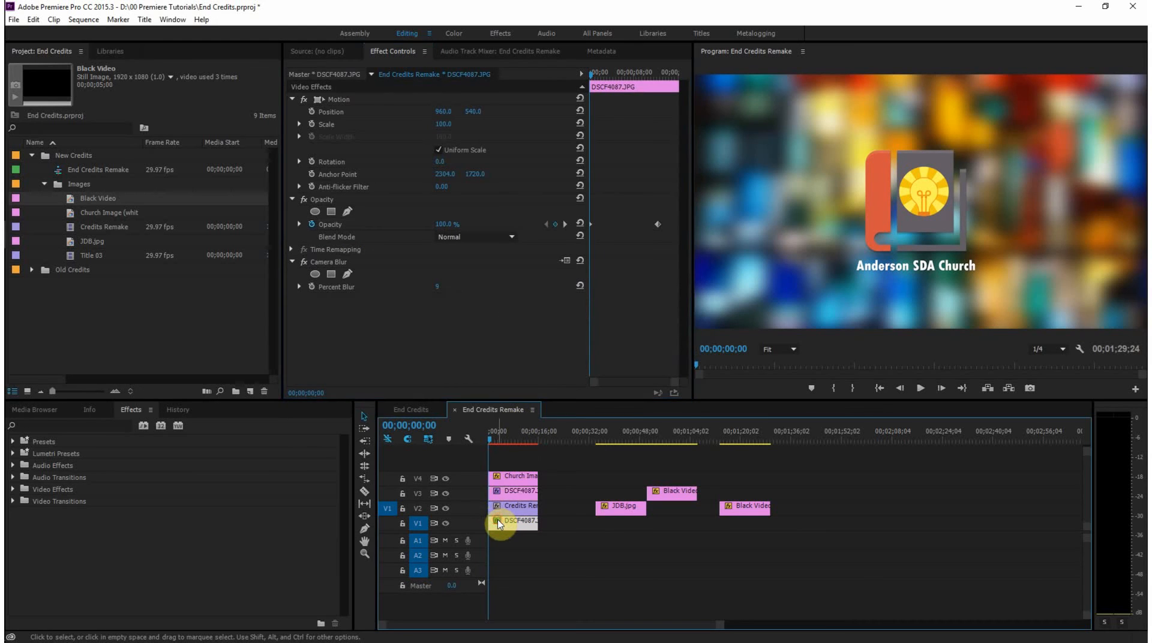
left_click(312, 224)
left_click(618, 343)
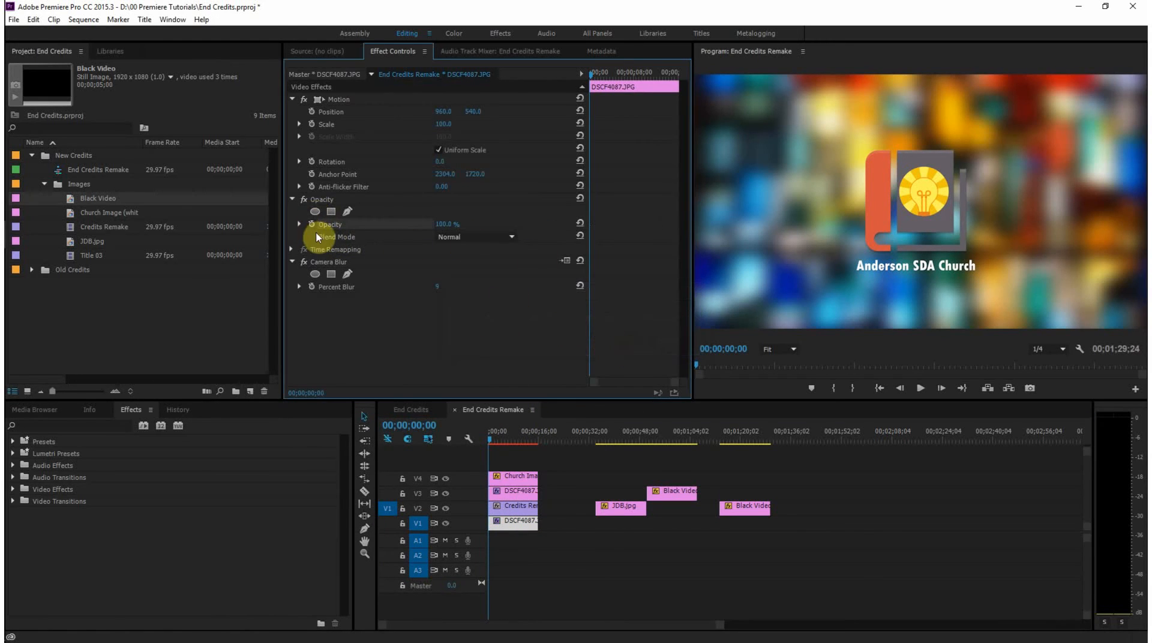
Play the sequence from the start to check the background copy covering the credits, and return to the beginning
key("space")
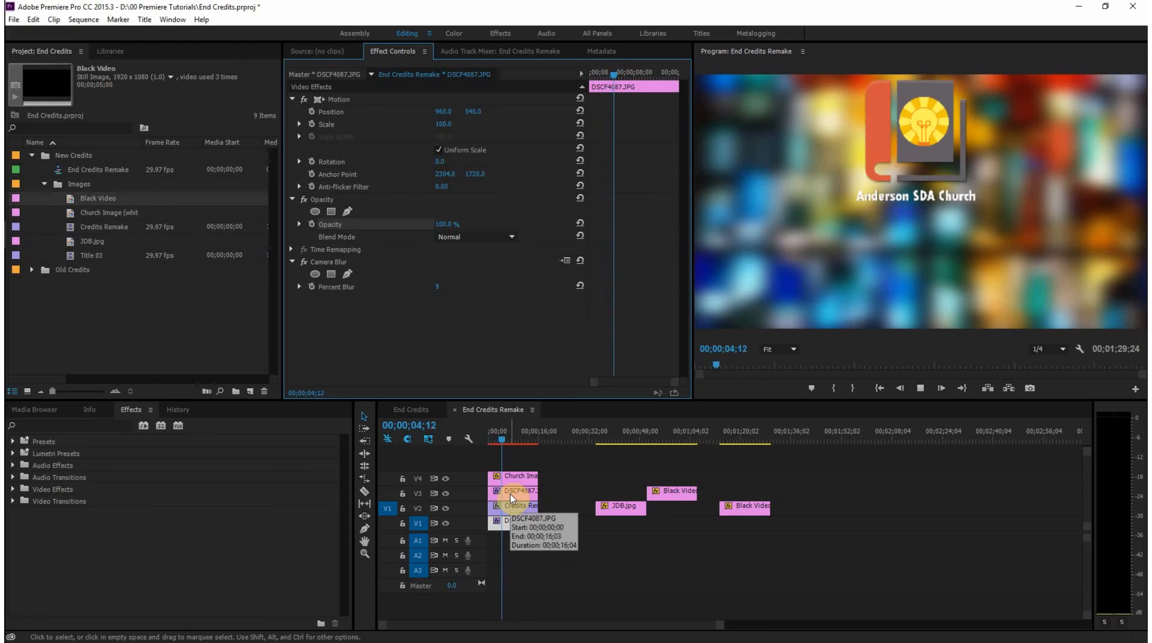
left_click(502, 443)
left_click_drag(503, 442, 504, 448)
key("Home")
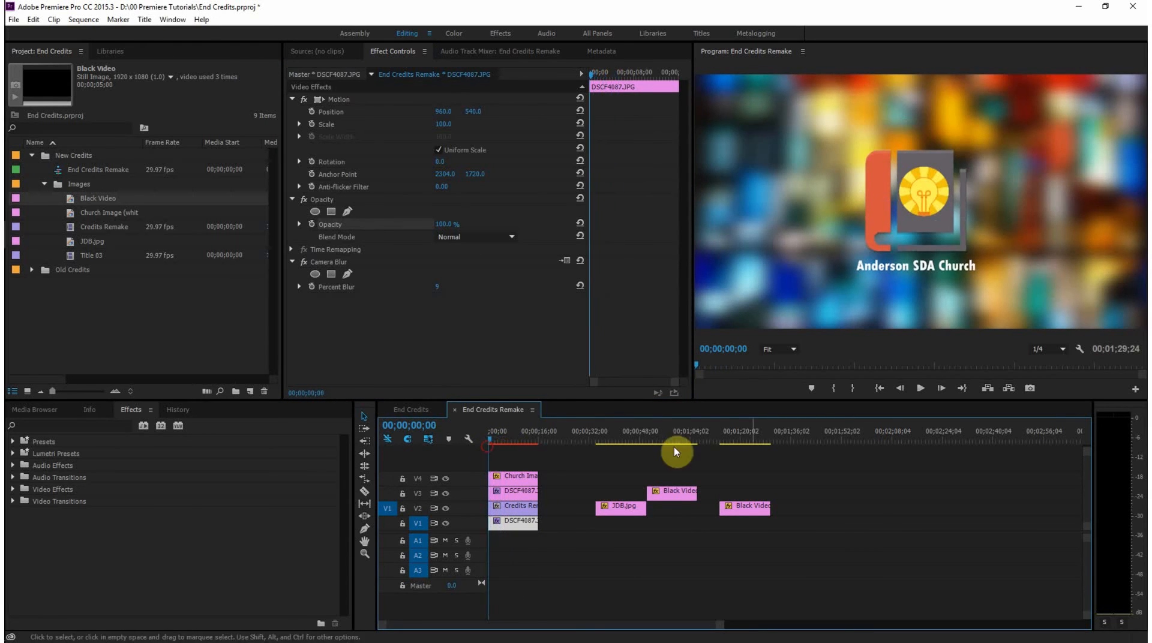
Try playing the sequence at Full playback resolution, and restore the resolution to 1/4
left_click(1047, 349)
left_click(1048, 362)
key("space")
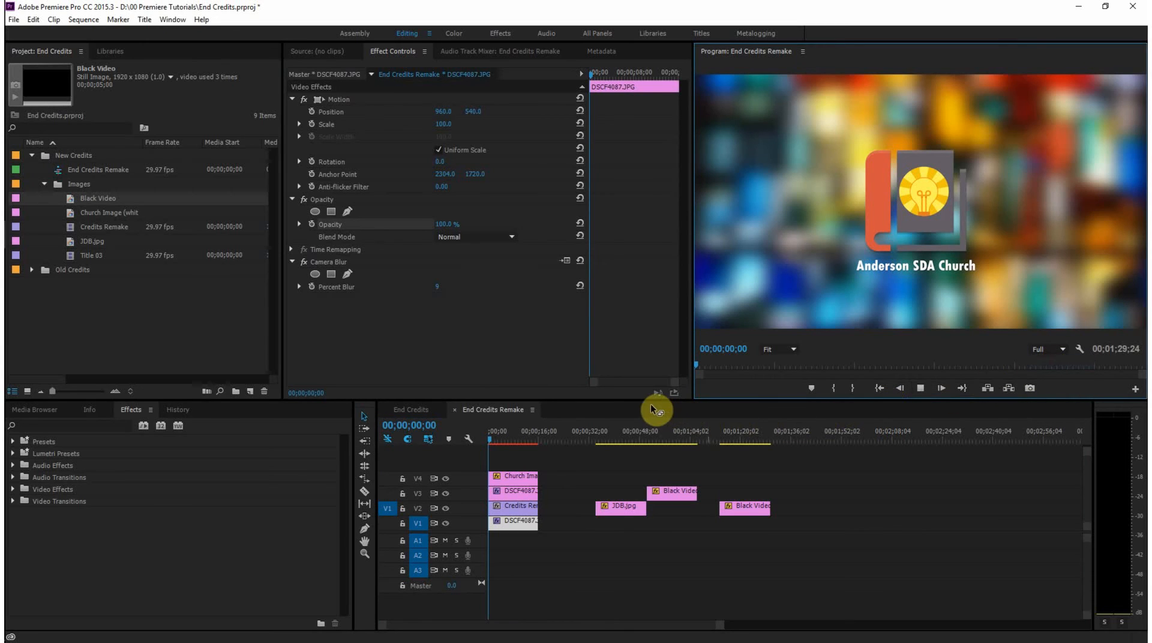
left_click(495, 414)
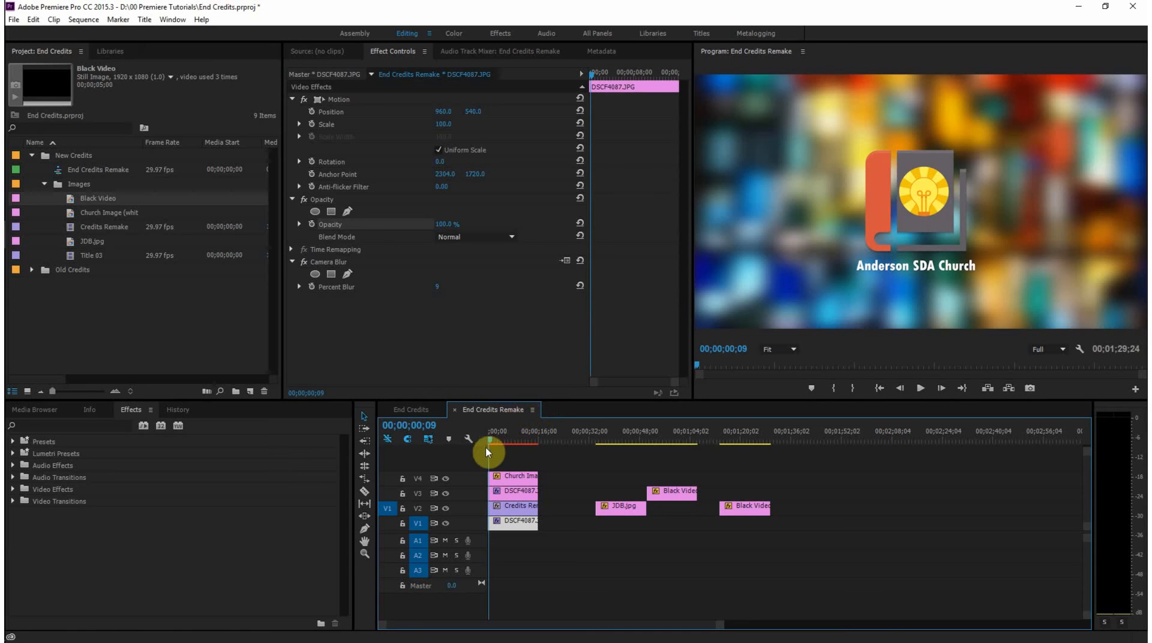
key("space")
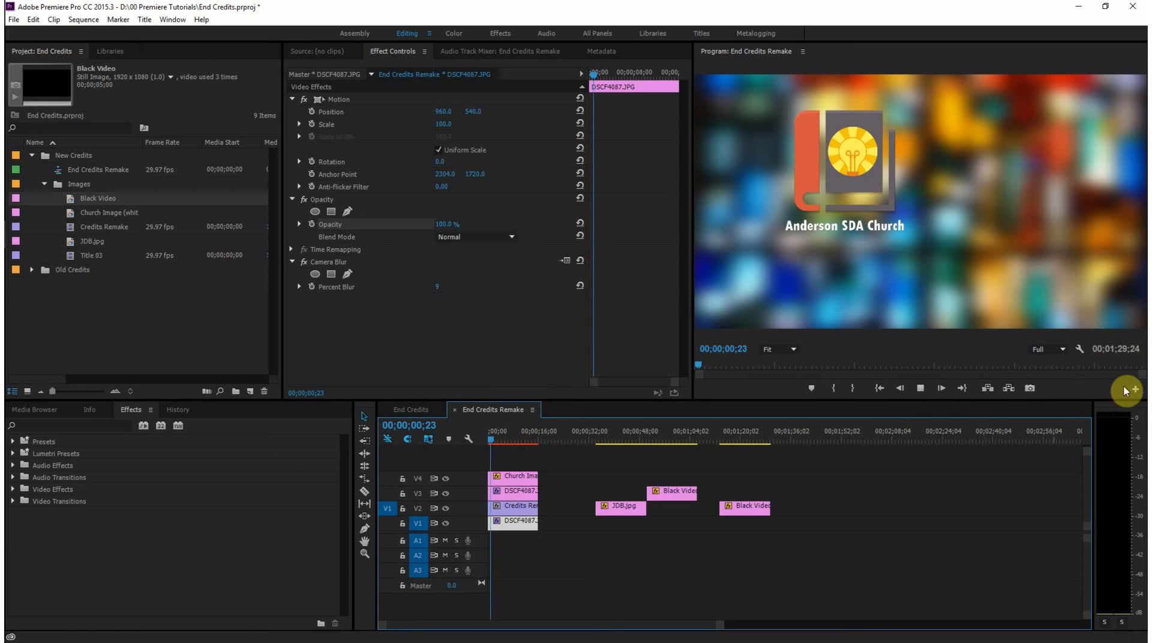
left_click(1063, 350)
left_click(1049, 398)
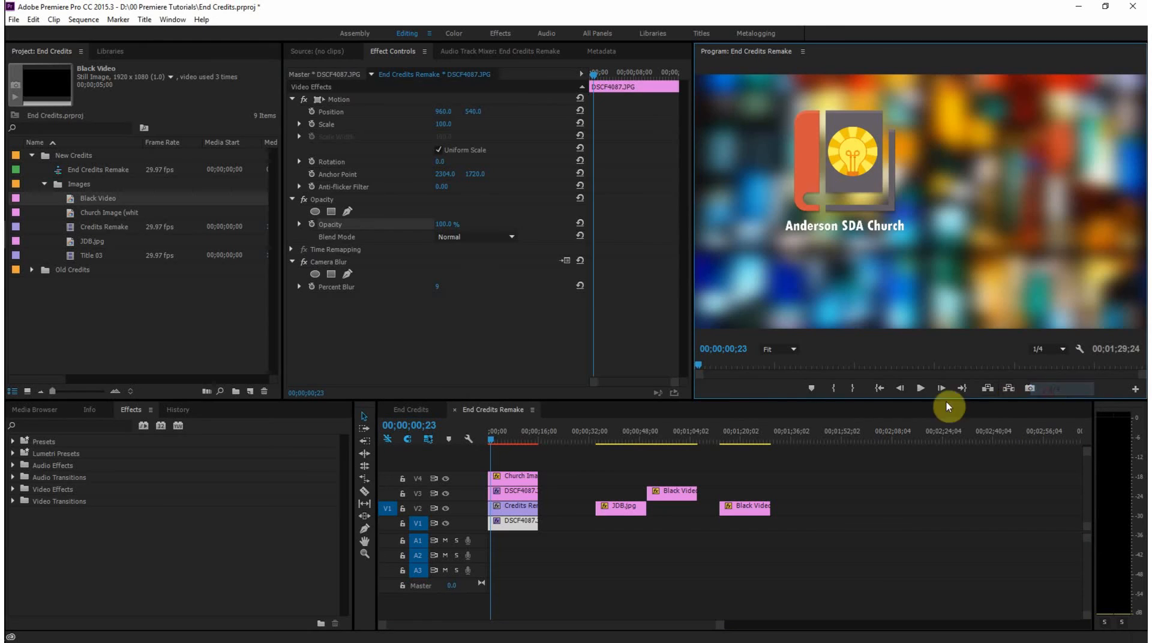
At 00;00;03;01, add a rectangular opacity mask to the DSCF4087.JPG copy on V3 and move it up over the church logo
key("space")
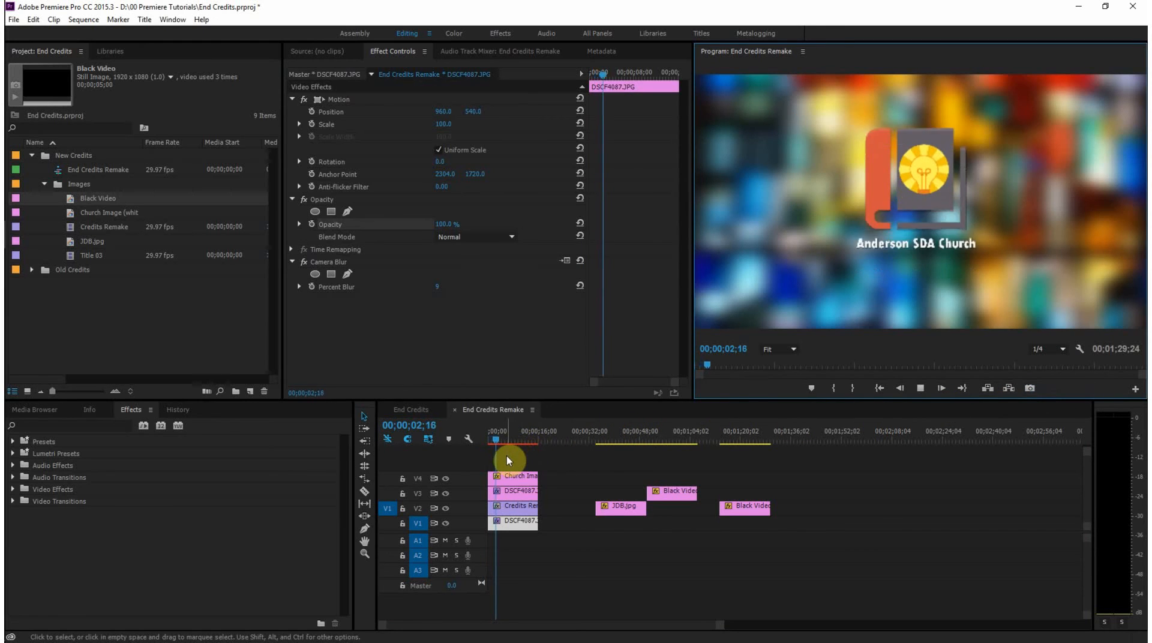
left_click(497, 441)
mouse_move(497, 441)
left_mouse_down()
mouse_move(484, 441)
mouse_move(511, 455)
mouse_move(488, 452)
mouse_move(498, 445)
left_mouse_up()
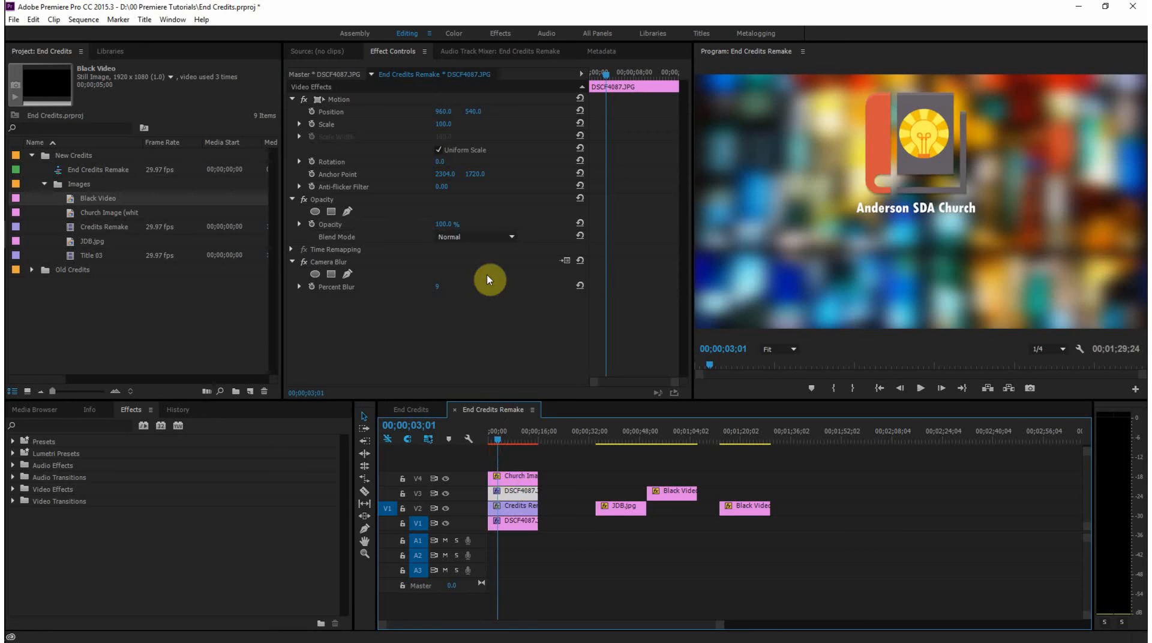
left_click(331, 217)
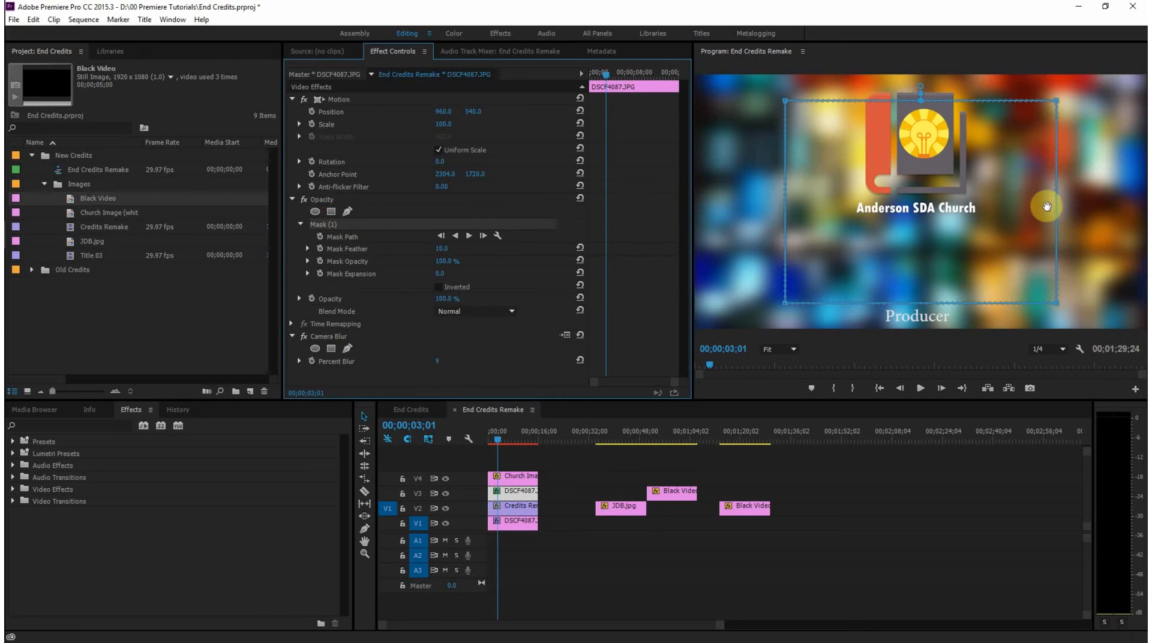
left_click_drag(918, 223, 913, 135)
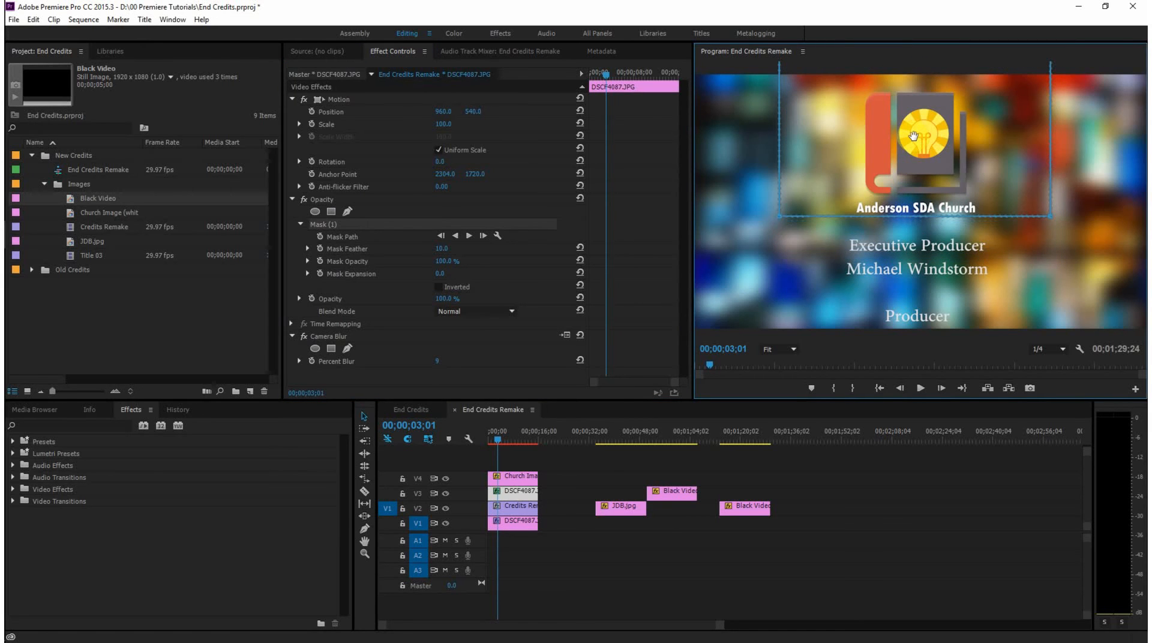
At 00;00;05;26, nudge the V3 background mask up so its lower edge sits just below the church logo's caption
left_click_drag(495, 440, 504, 440)
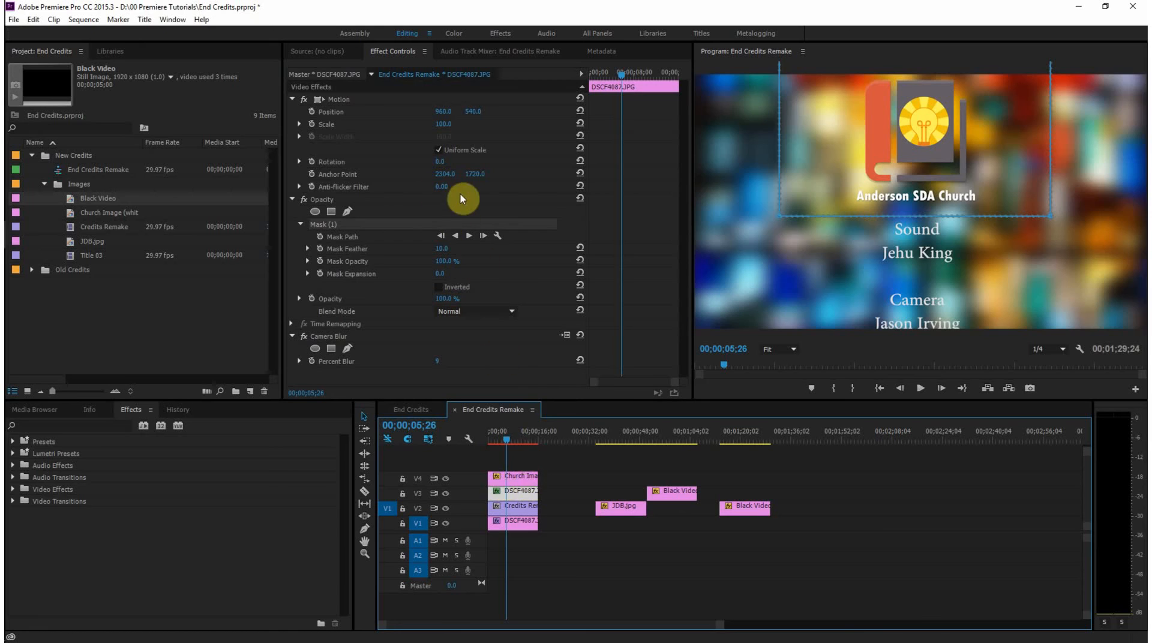
left_click_drag(929, 137, 928, 125)
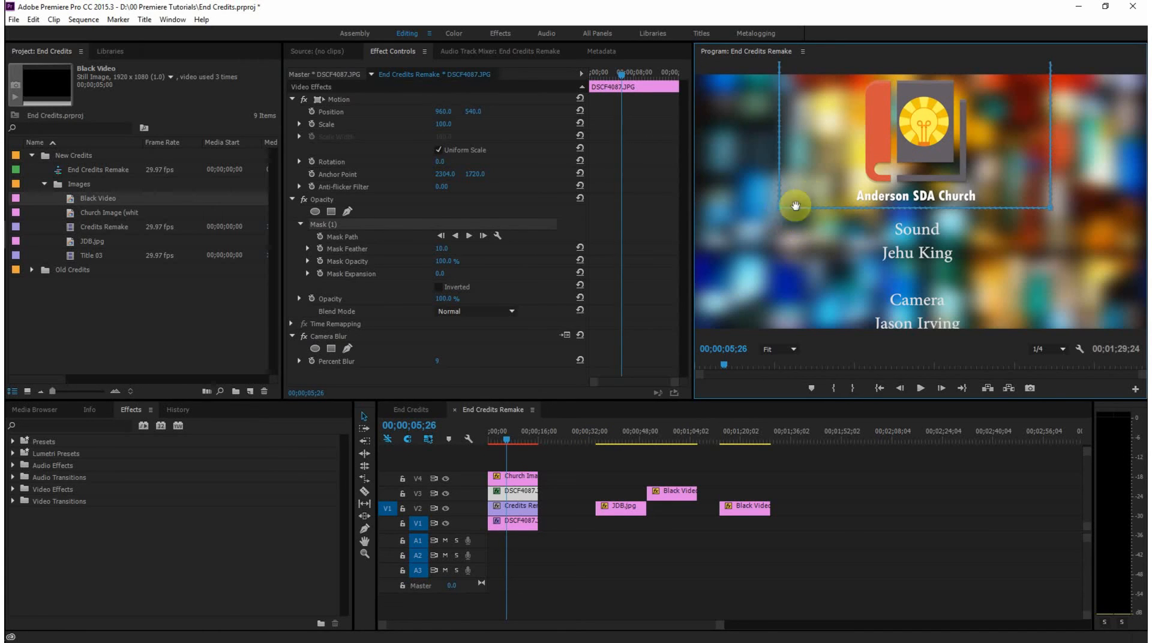
left_click(430, 200)
Play the credits from the sequence start to 00;00;08;22 to check the text disappearing behind the church logo
key("Home")
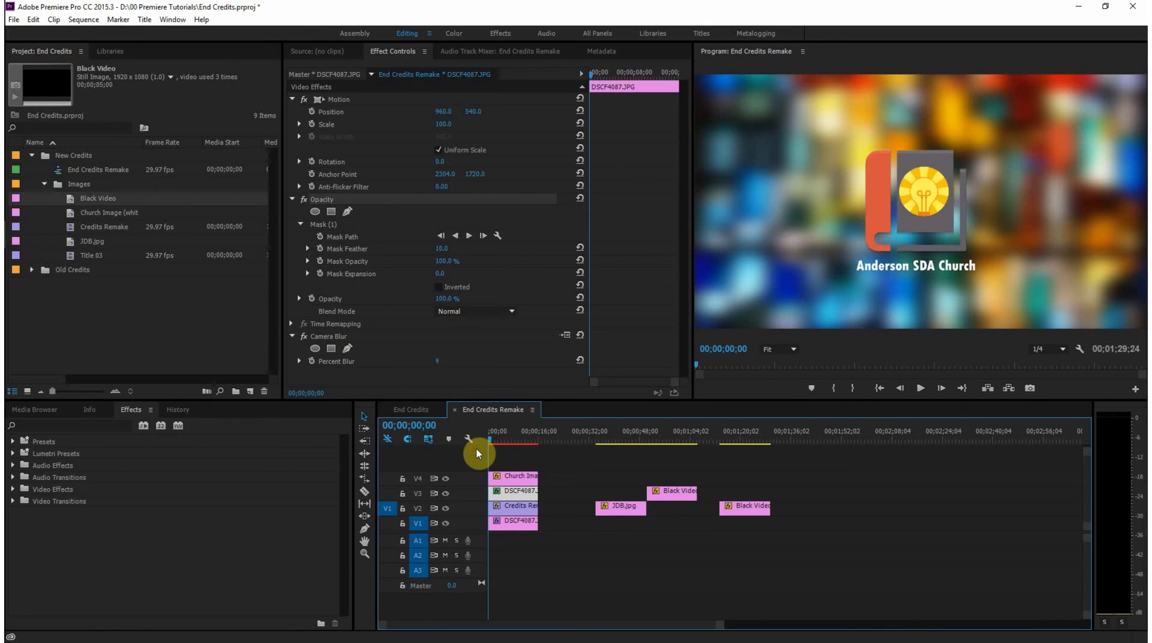
key("space")
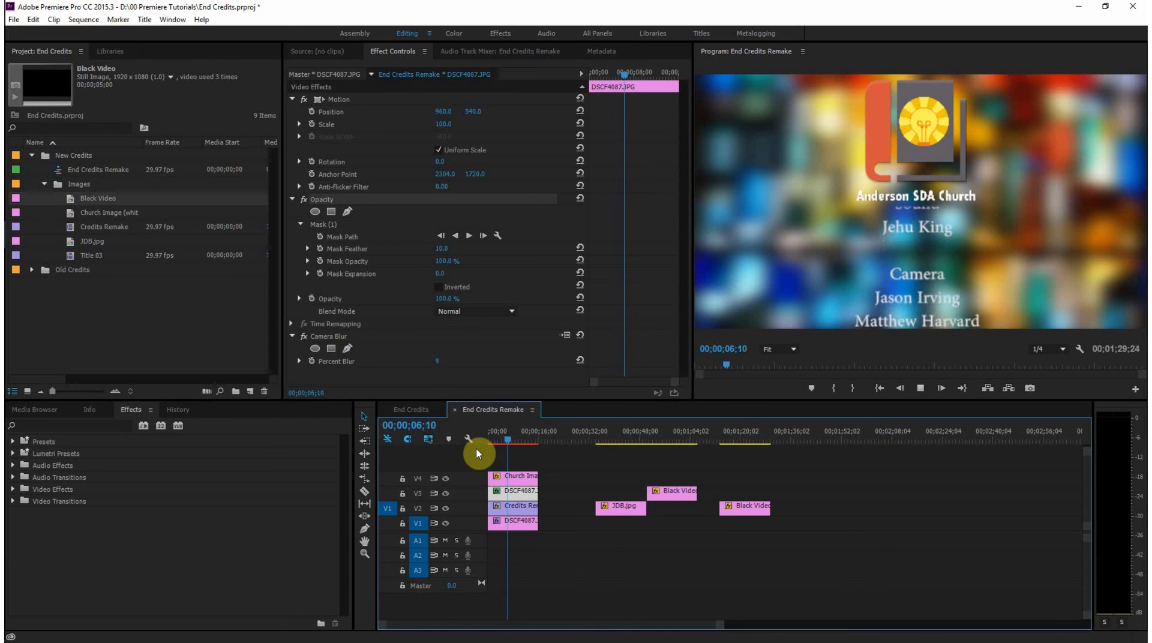
key("space")
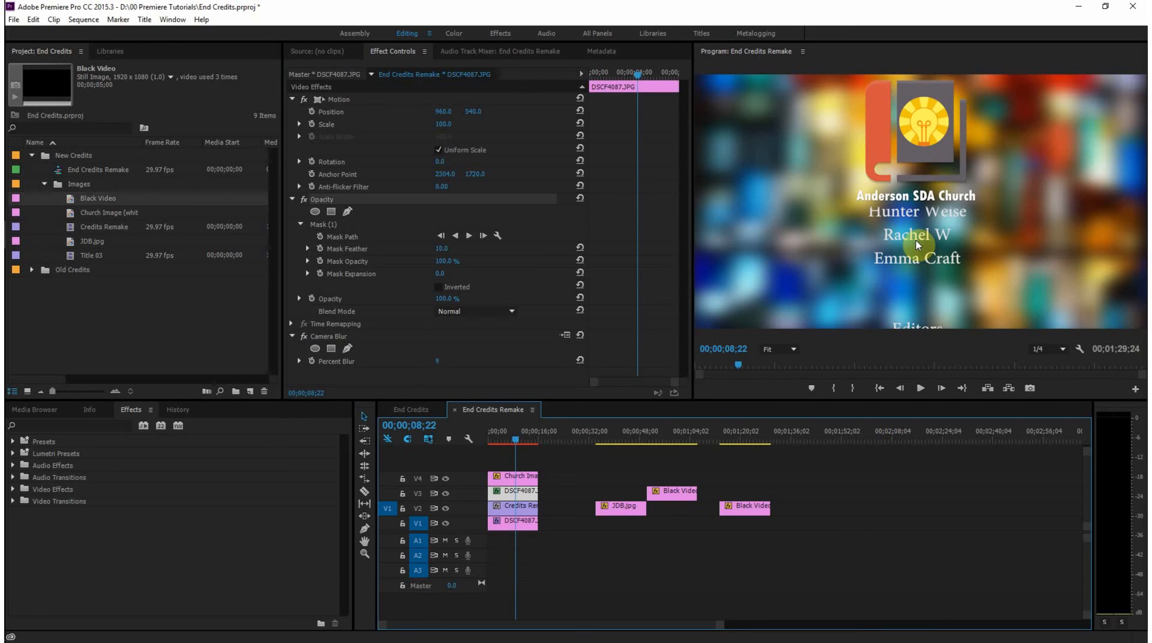
Open the Credits Remake title for editing and enlarge its canvas by shrinking the properties and styles areas
double_click(521, 509)
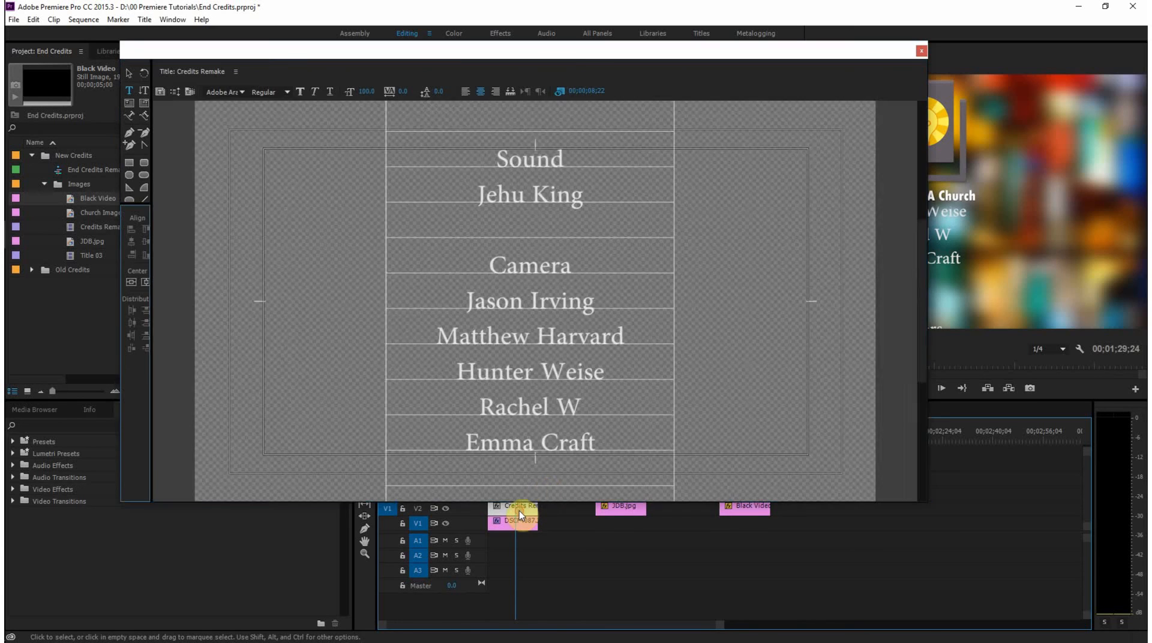
left_click_drag(412, 57, 554, 135)
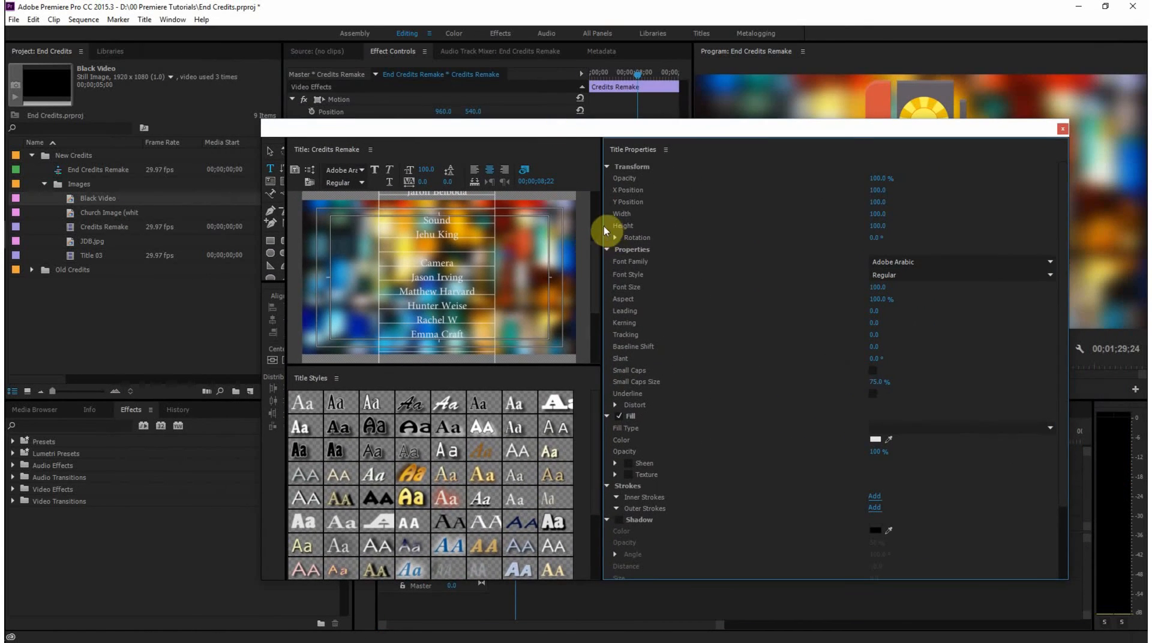
left_click_drag(602, 225, 813, 266)
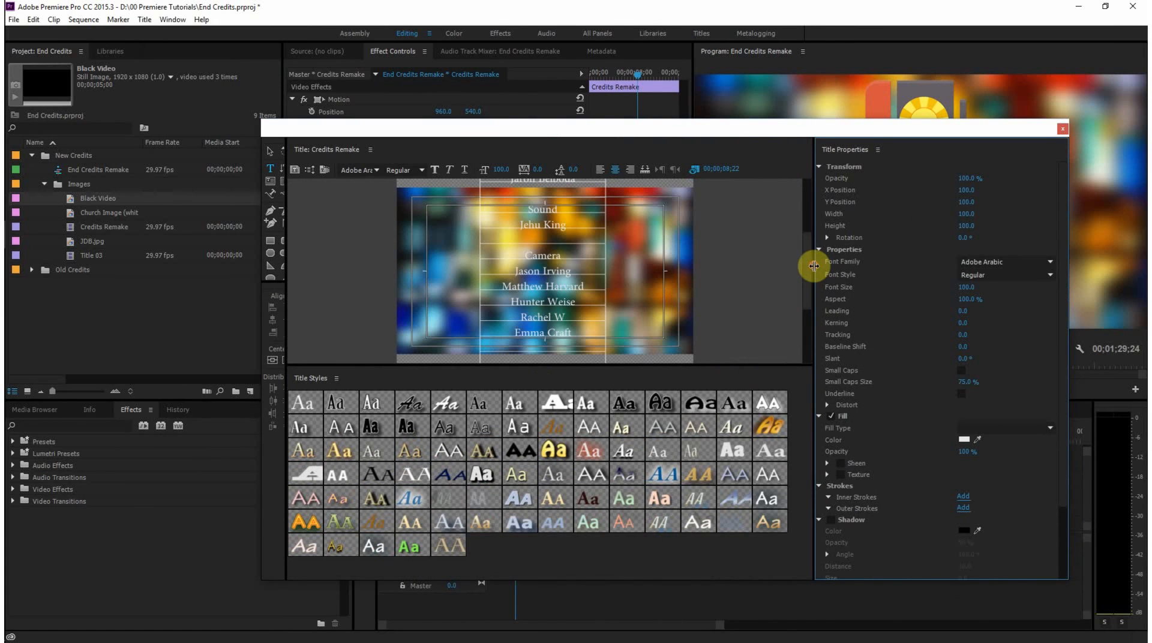
left_click_drag(527, 364, 527, 470)
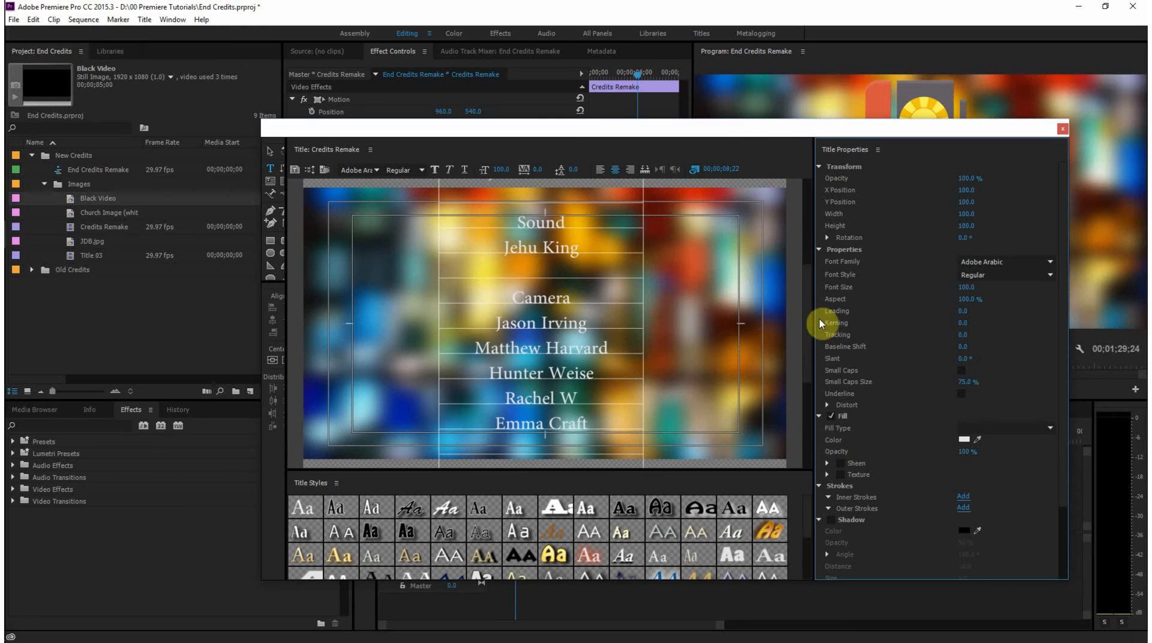
Try the Georgia font on all of the credits text and undo the font change
left_click_drag(804, 334, 808, 249)
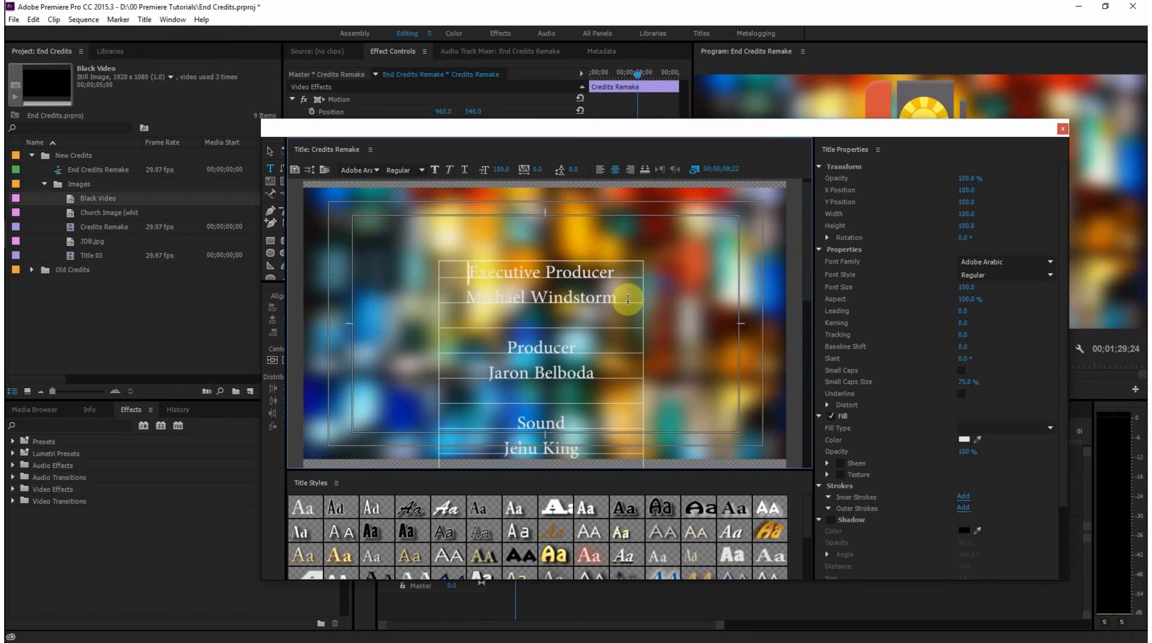
key("ctrl+a")
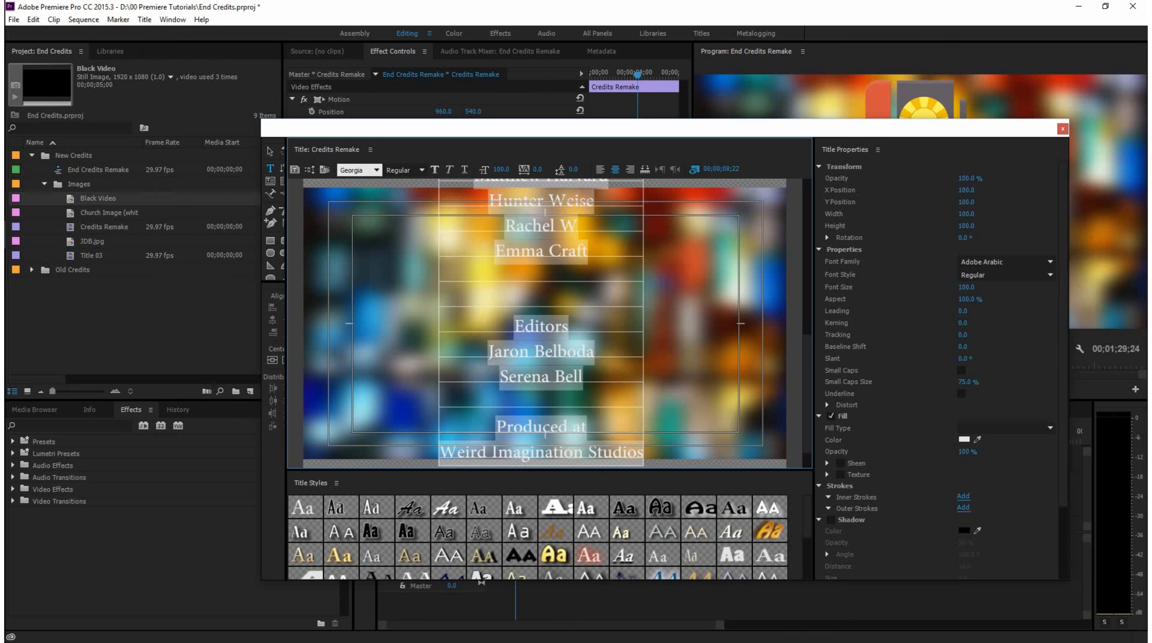
key("Return")
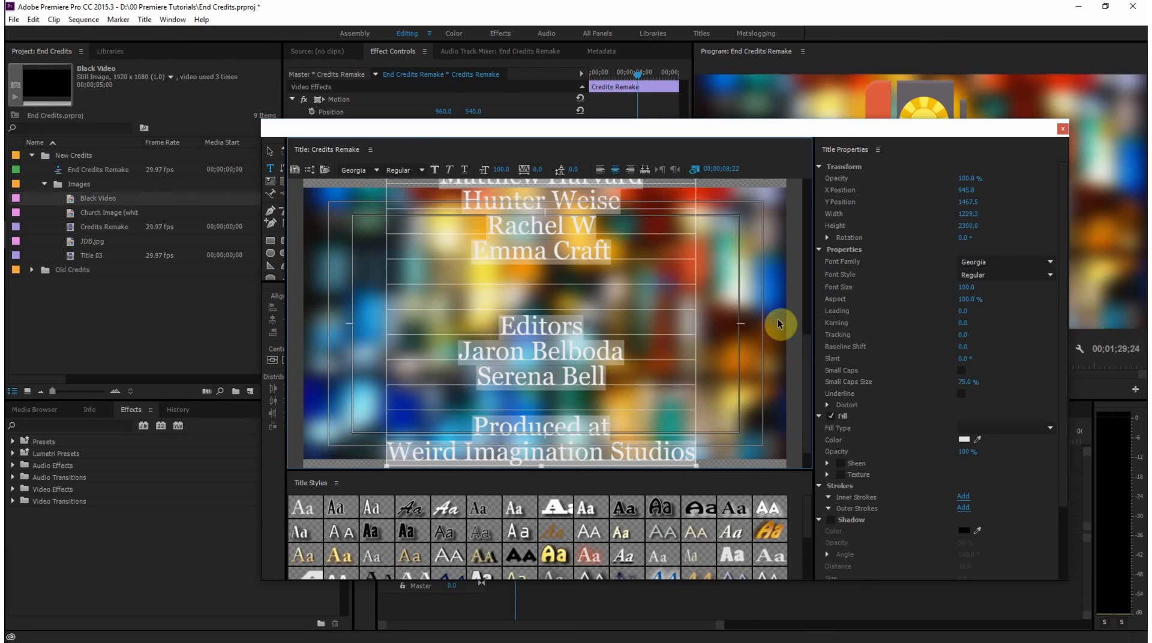
key("ctrl+z")
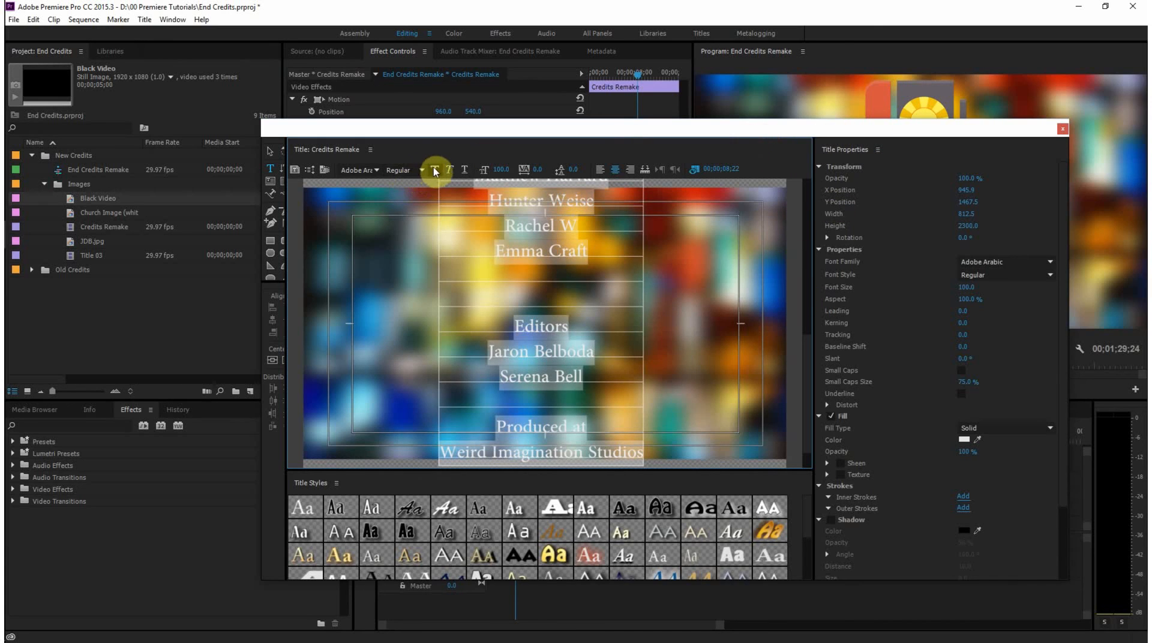
left_click(594, 266)
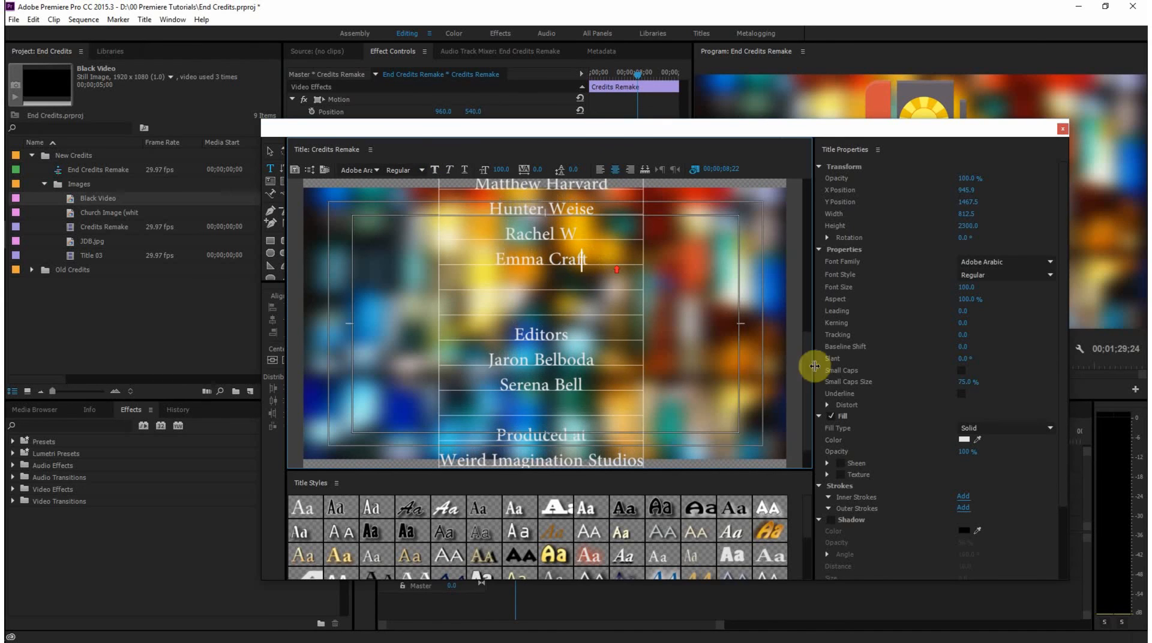
key("Down")
scroll(807, 339, "up", 1)
scroll(807, 339, "up", 6)
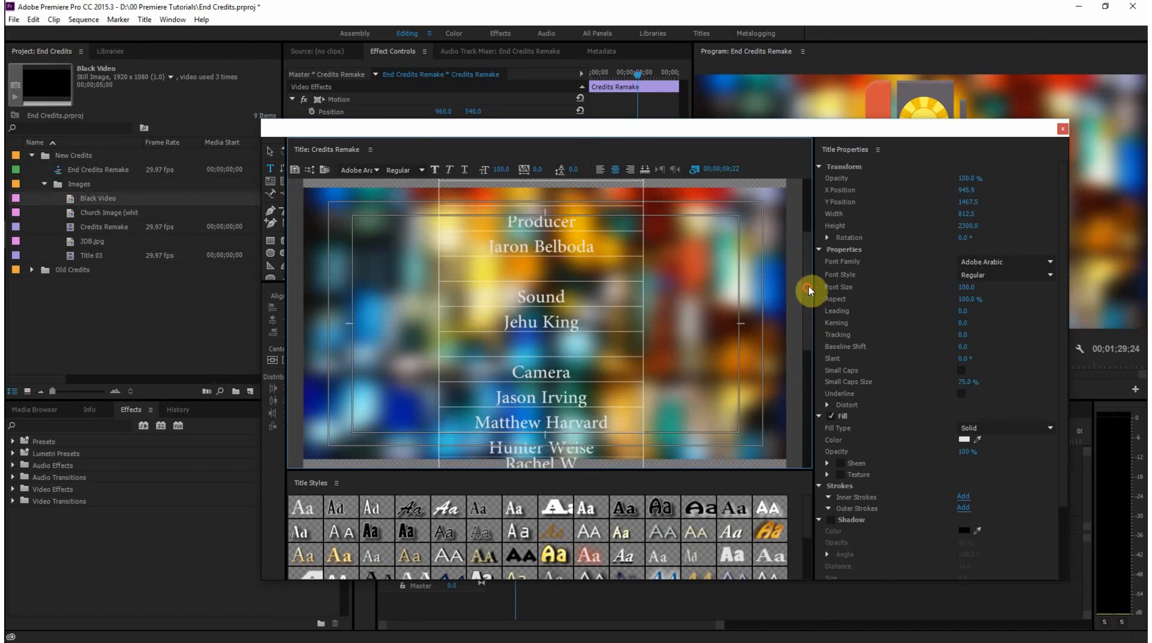
Turn on a shadow for all of the credits text and set its color to white (FFFFFF)
key("ctrl+a")
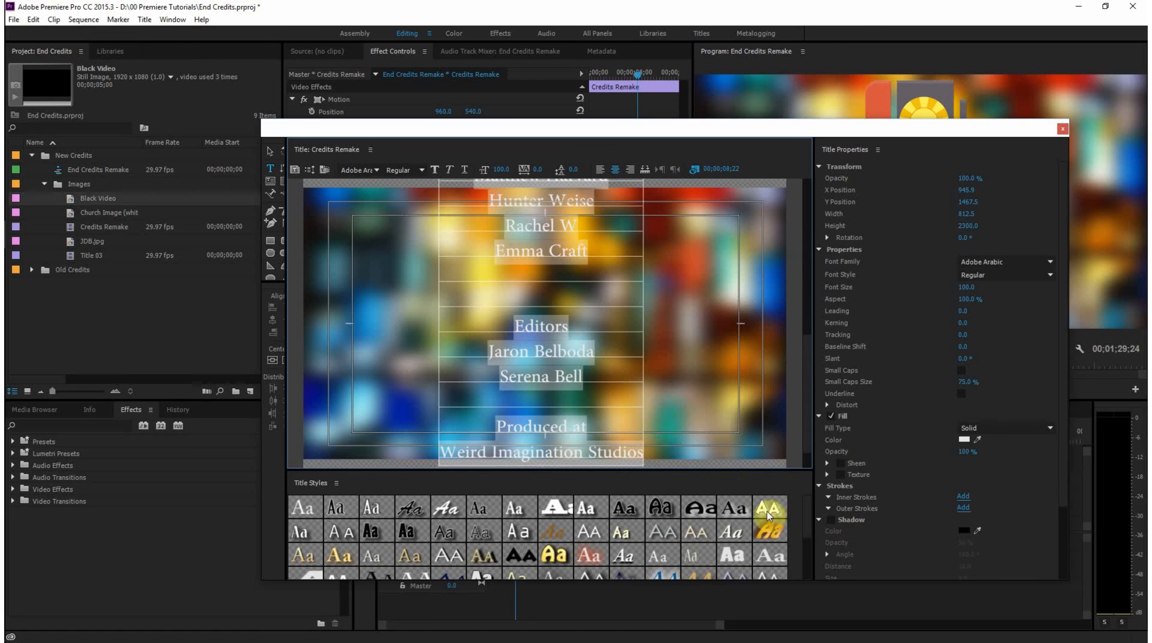
left_click(831, 520)
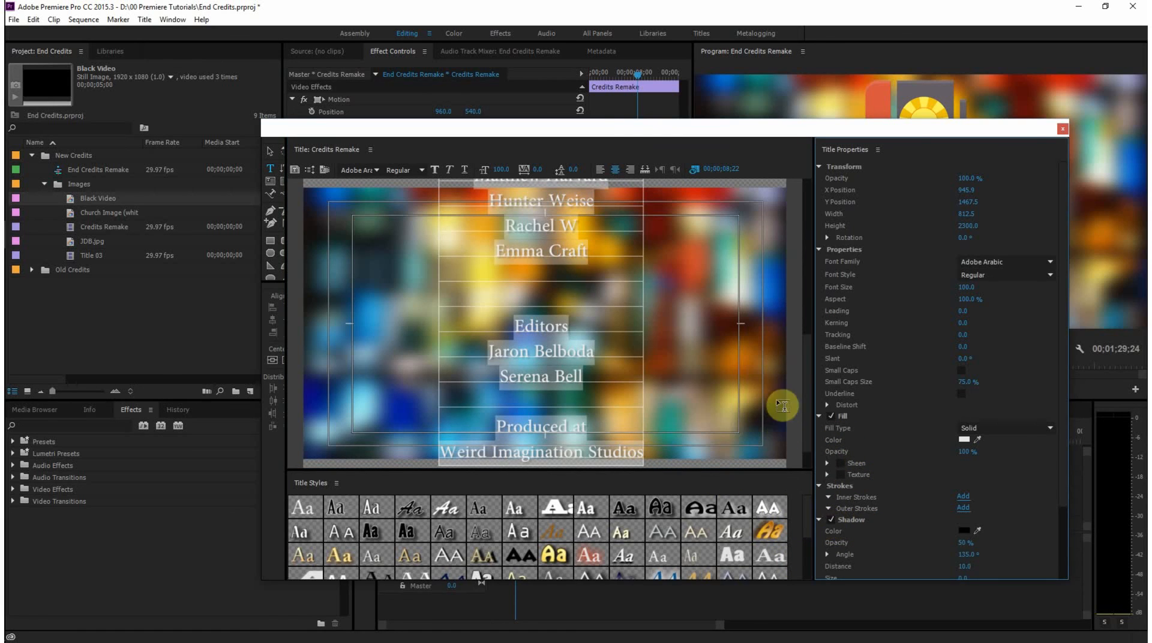
left_click(603, 344)
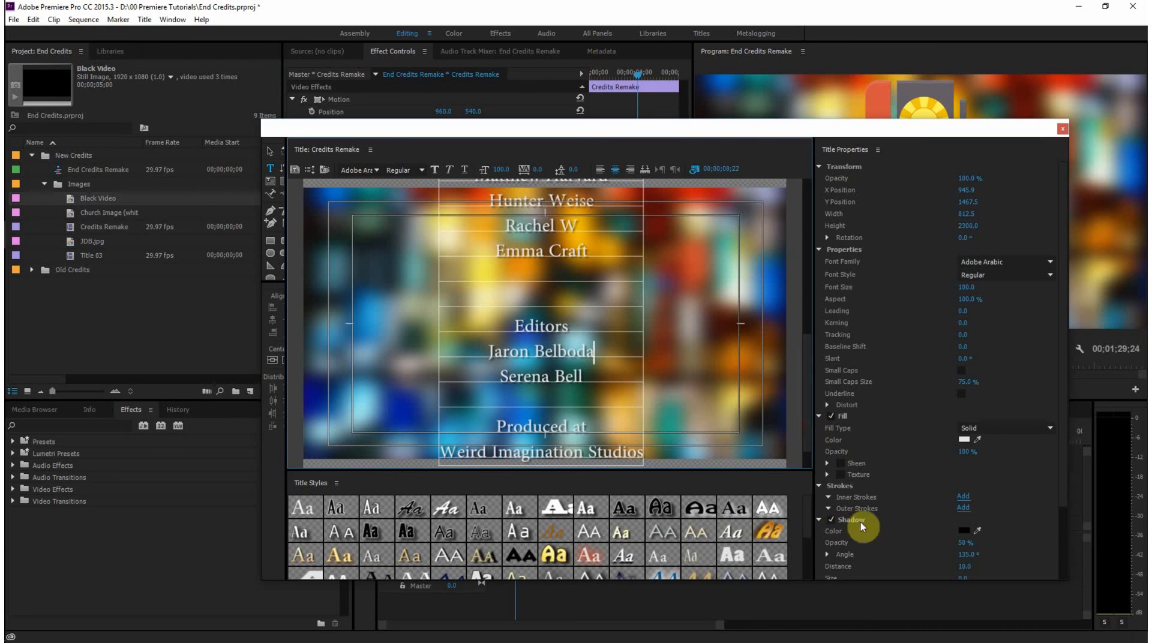
left_click(964, 533)
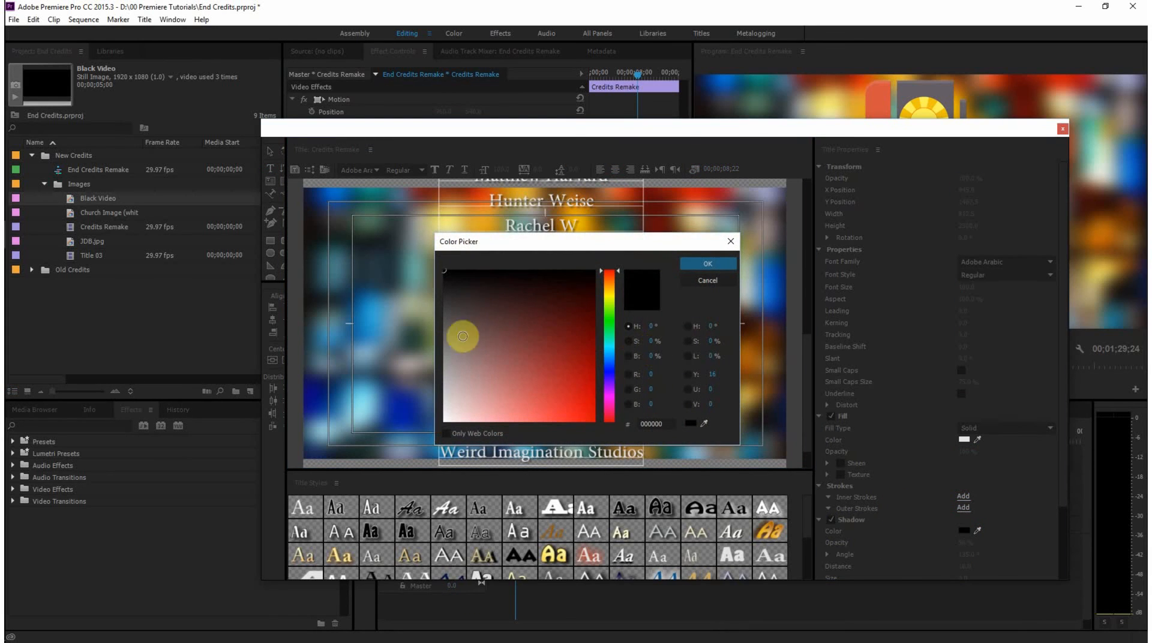
left_click_drag(453, 405, 427, 441)
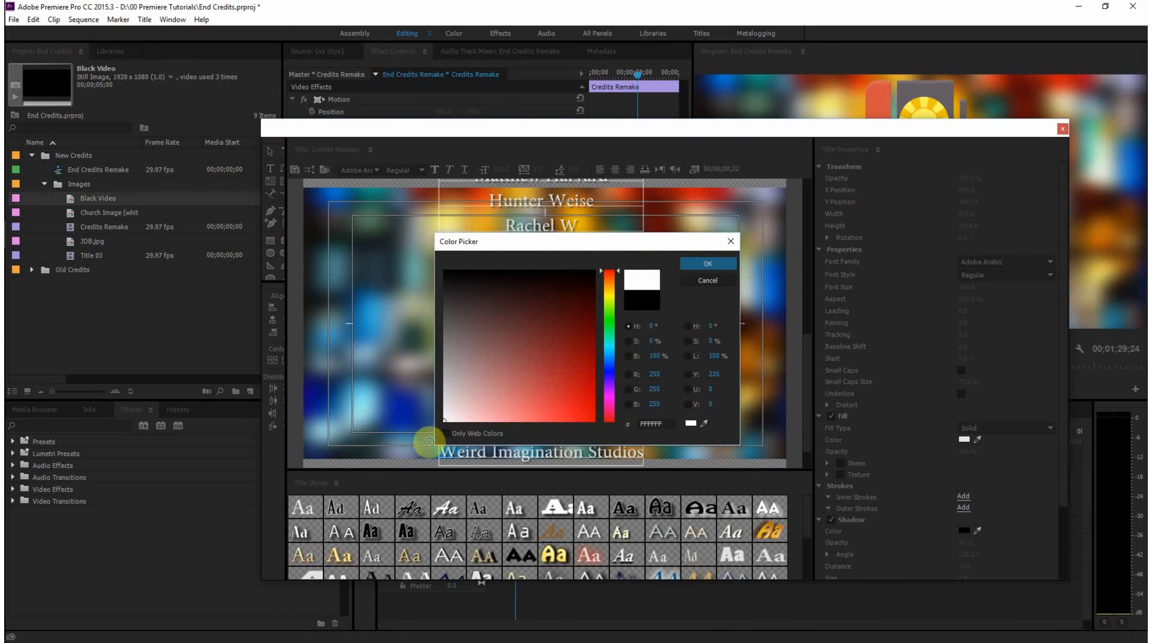
left_click(709, 264)
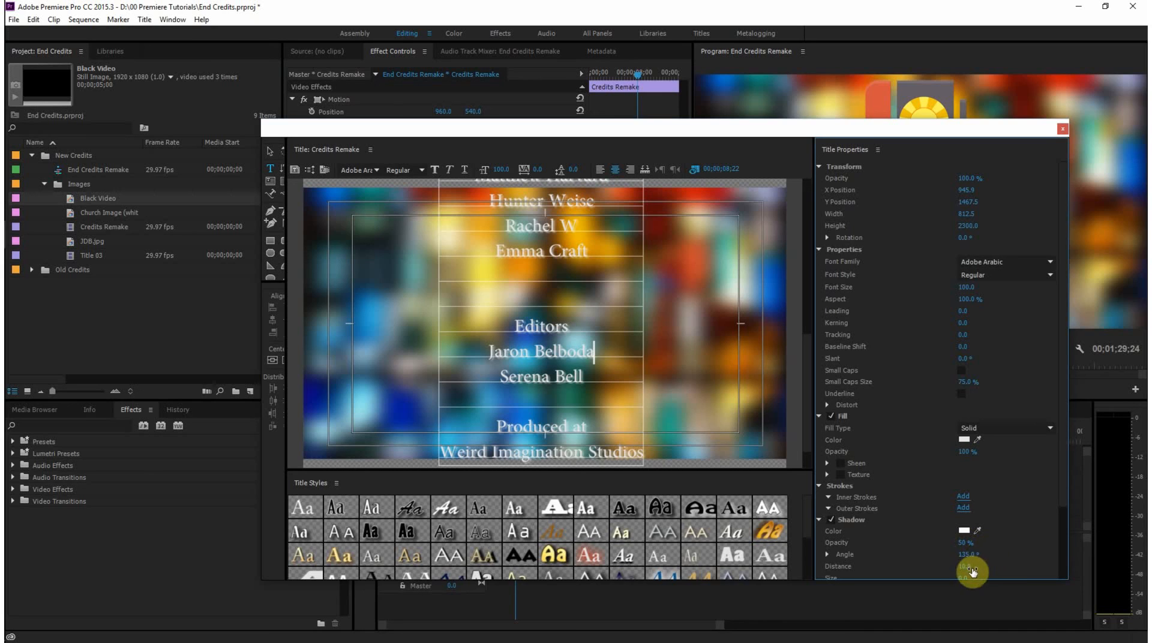
Try a shadow distance of 9 and 90% opacity on the credits text, and turn the shadow off
left_click_drag(965, 571, 978, 566)
left_click_drag(966, 566, 966, 546)
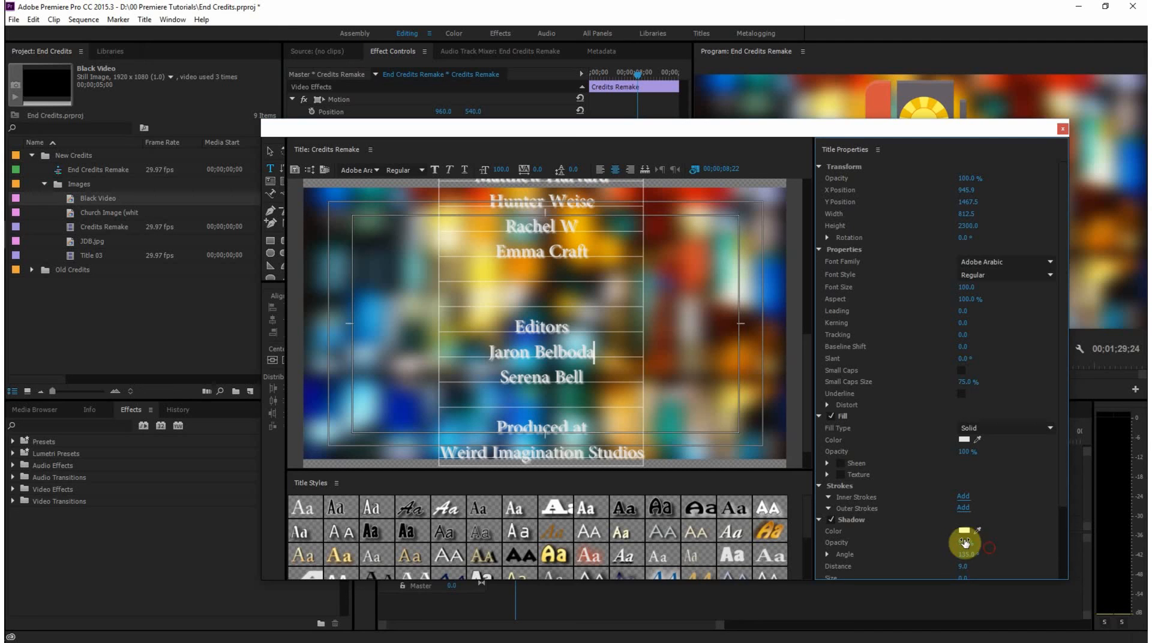
type("90")
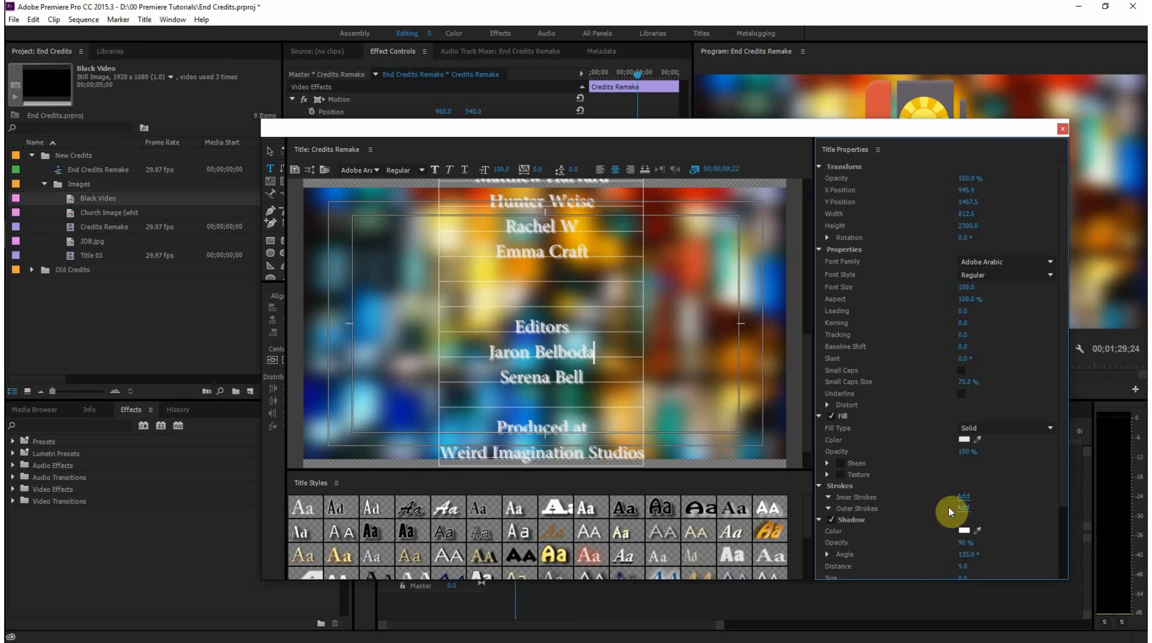
left_click(832, 520)
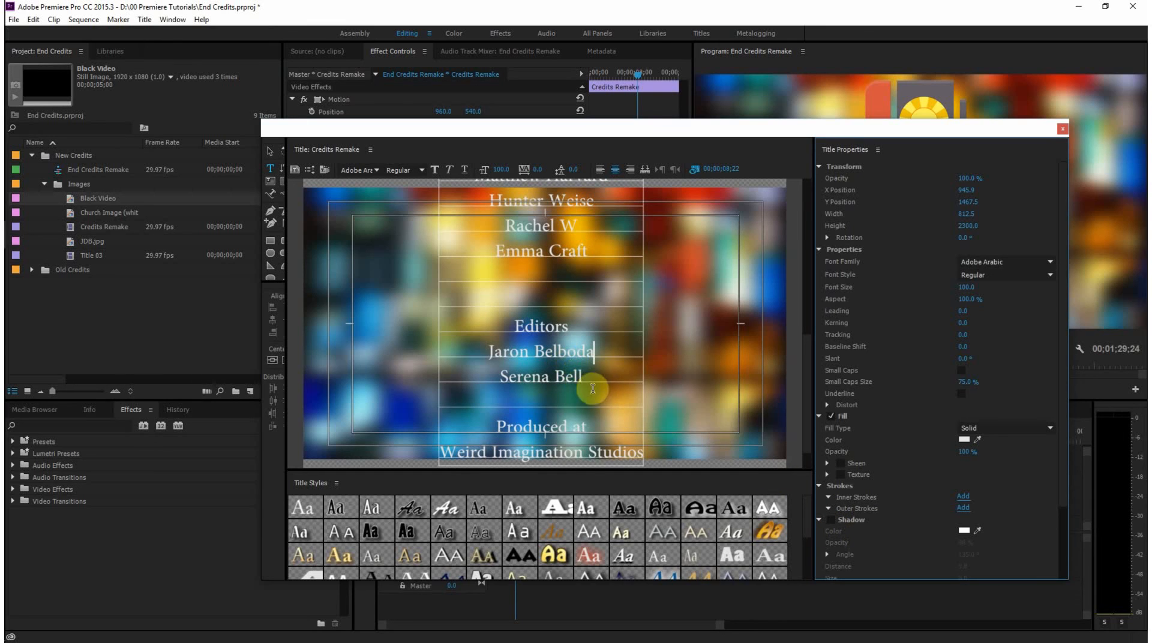
Make the names under Editors, Executive Producer and Producer bold
left_click_drag(584, 378, 477, 364)
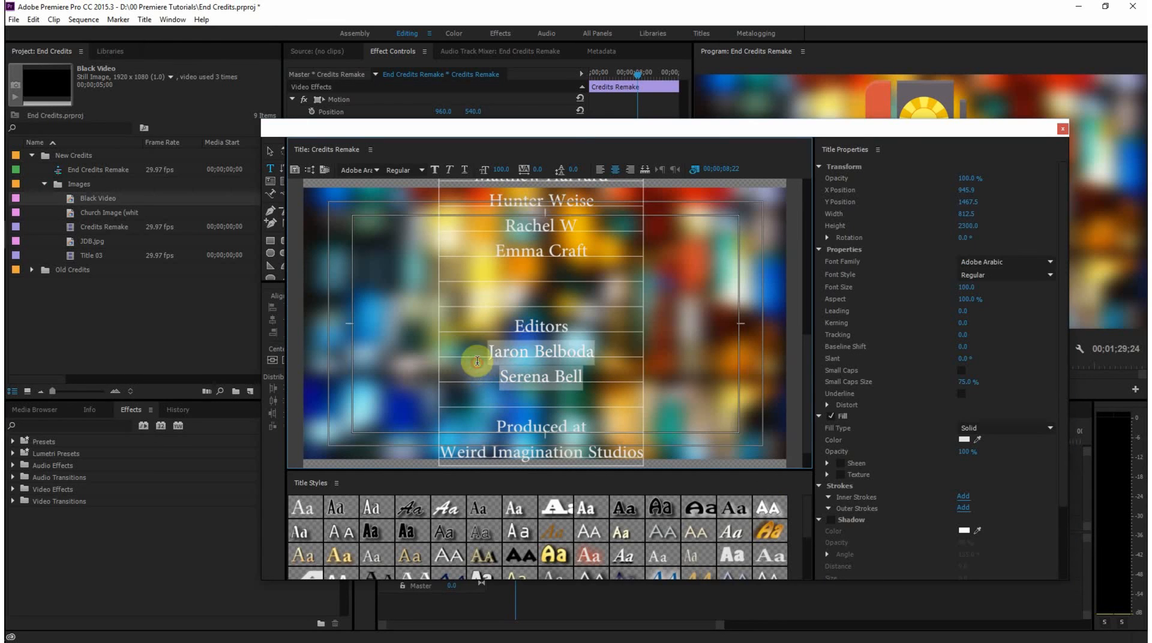
left_click(434, 170)
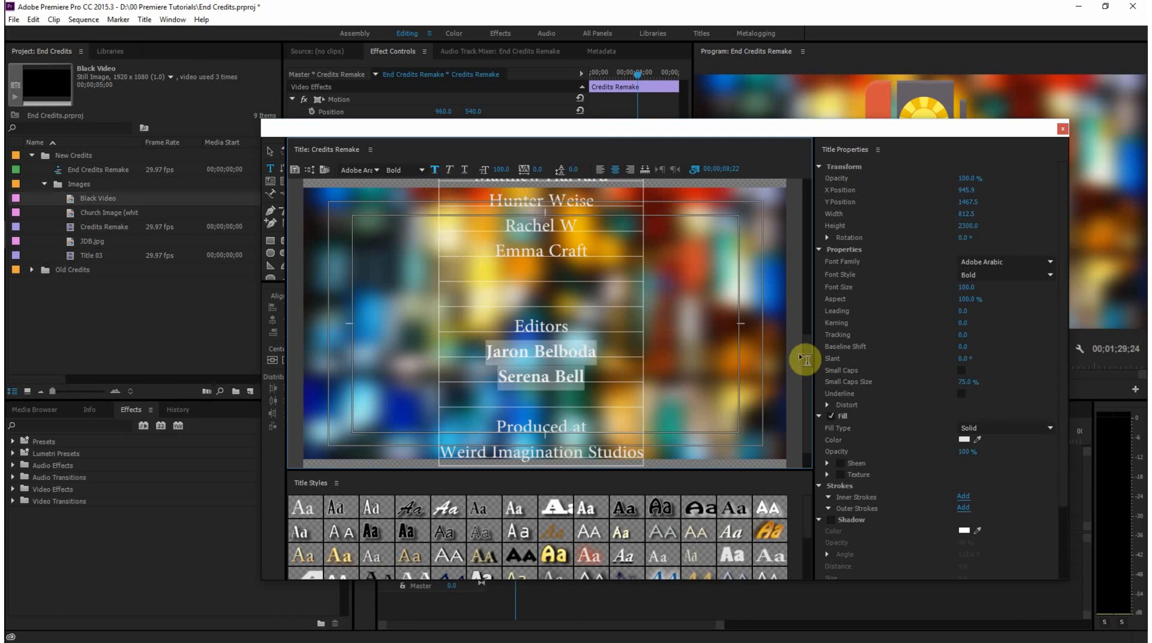
left_click_drag(805, 360, 800, 222)
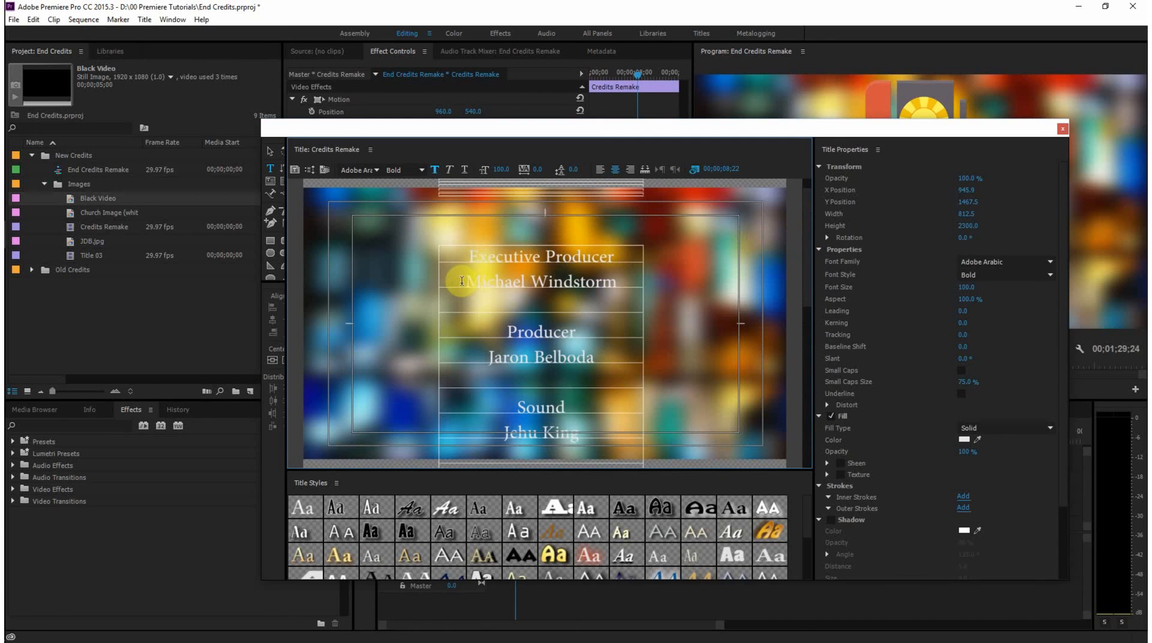
left_click_drag(462, 281, 624, 284)
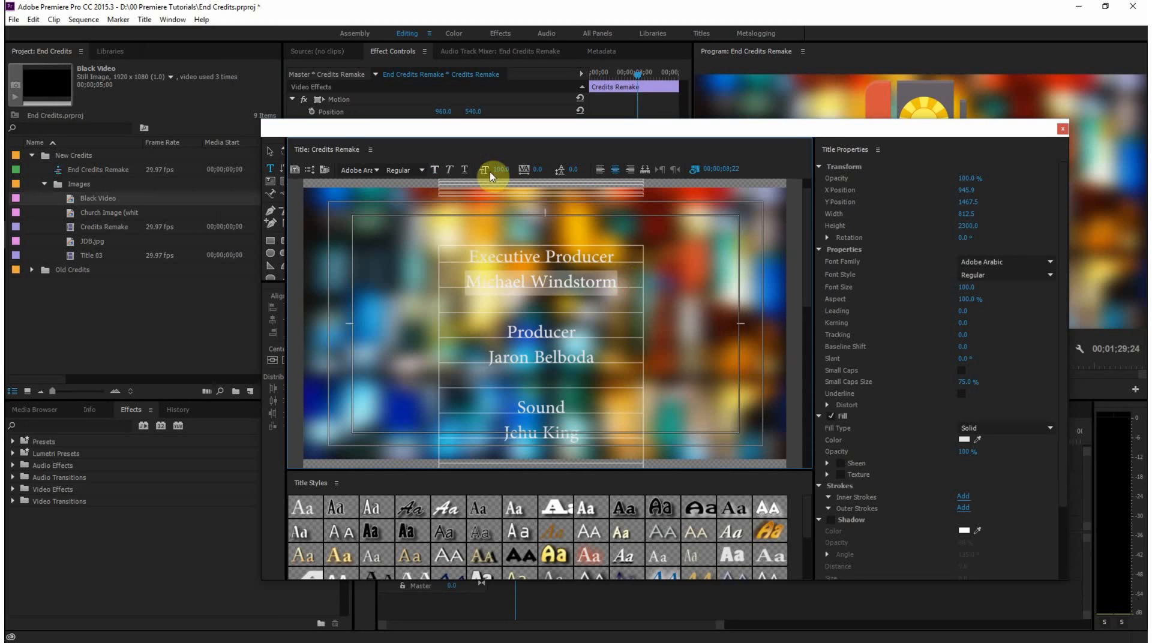
left_click(435, 170)
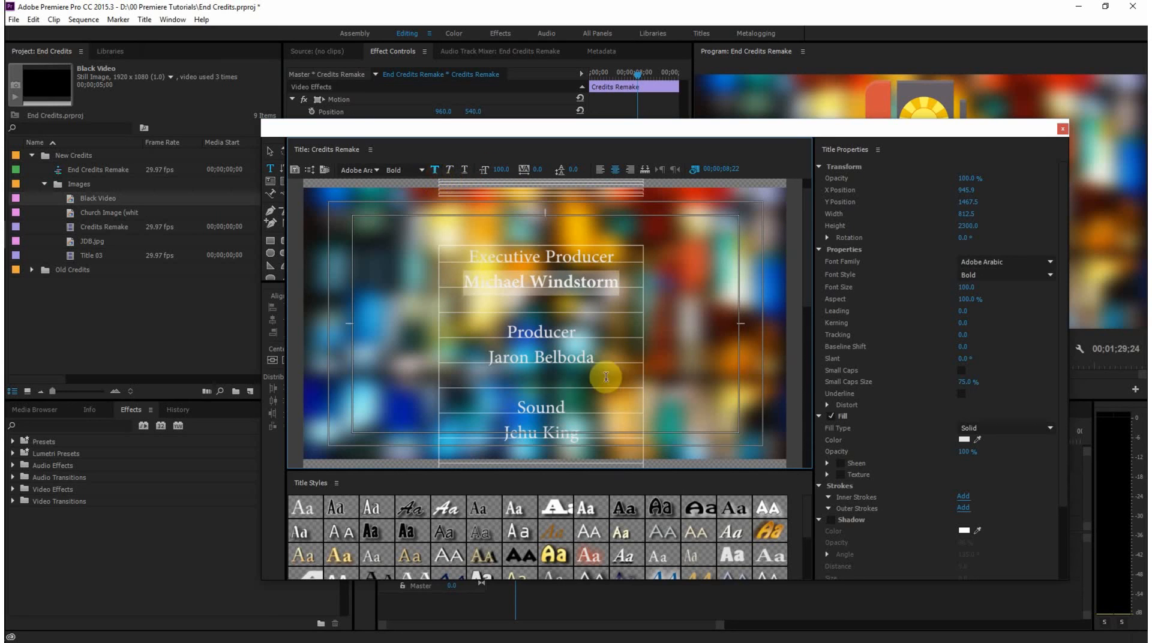
left_click_drag(602, 361, 485, 360)
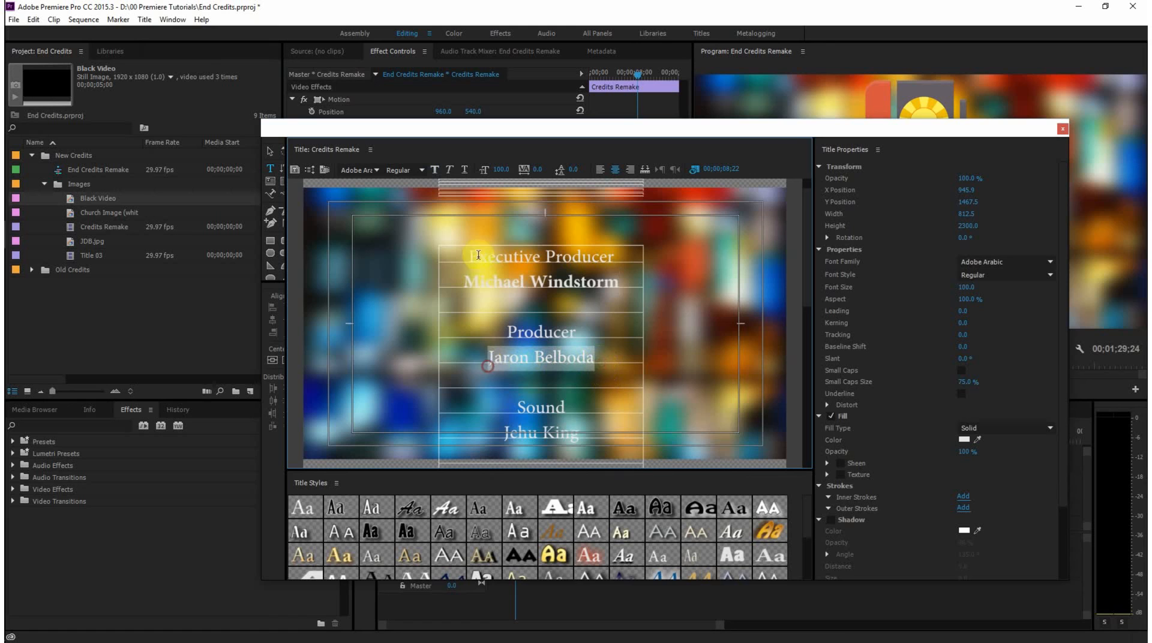
left_click(435, 170)
Try a white shadow at 50% opacity on the name under Producer
left_click(832, 519)
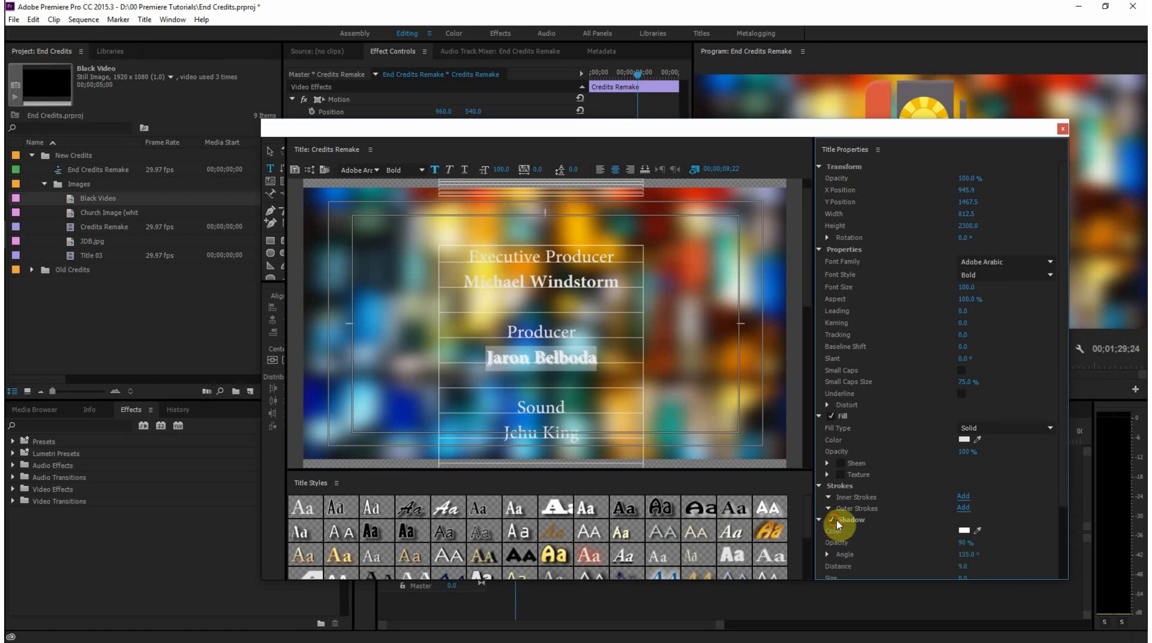
left_click(967, 543)
key("Return")
left_click(541, 386)
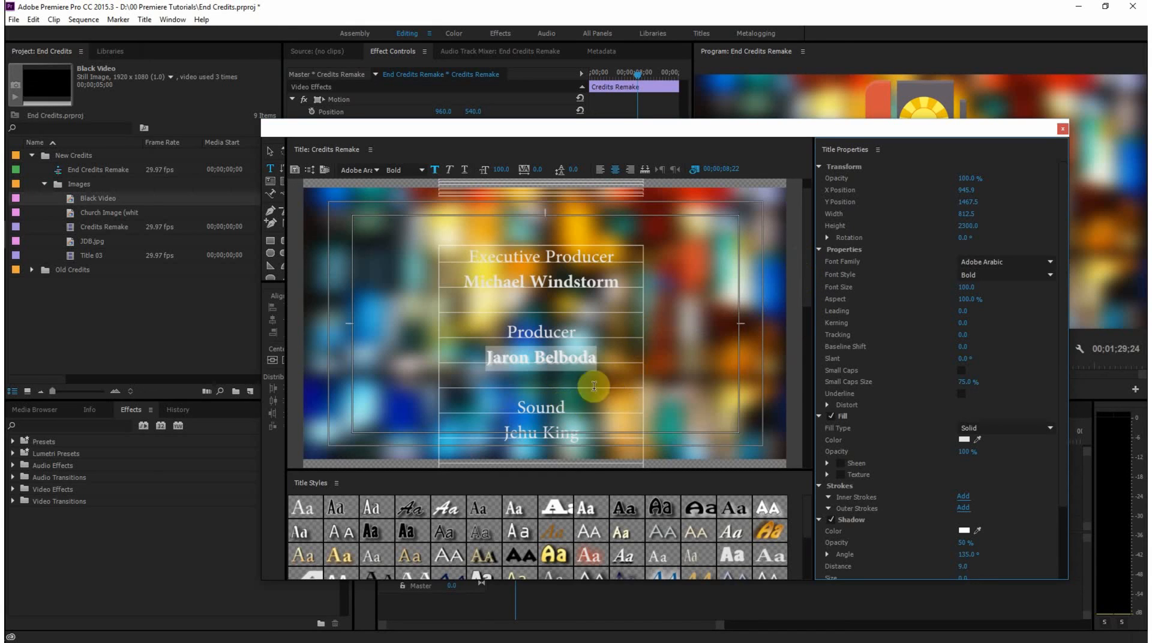
Make the name under Sound and all the names under Camera bold
left_click(580, 433)
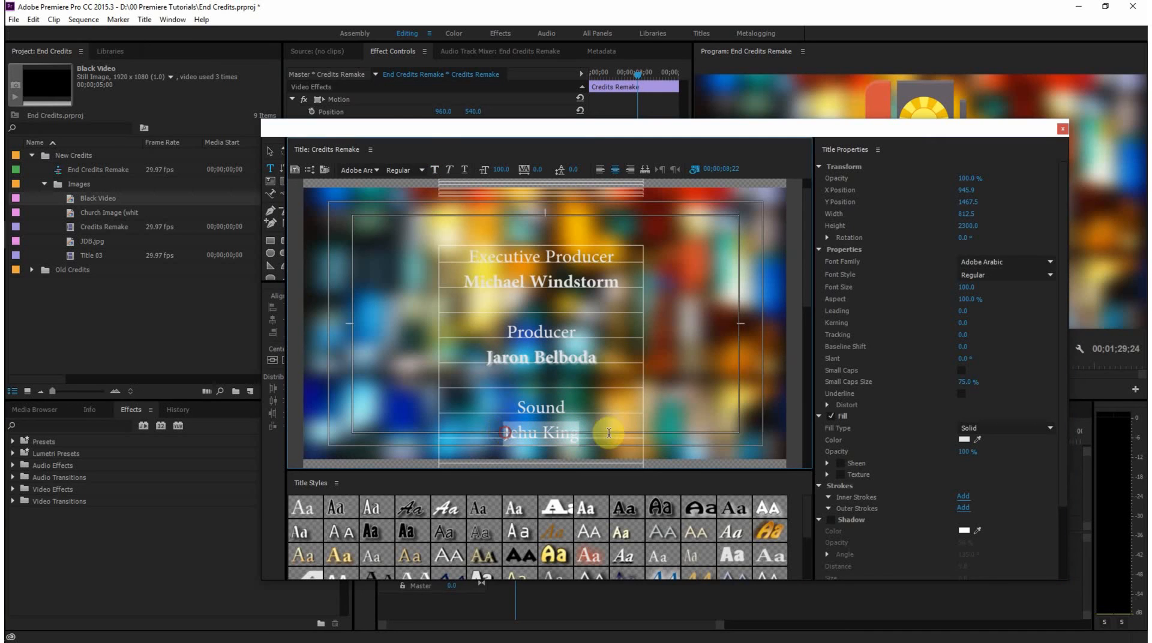
left_click(433, 171)
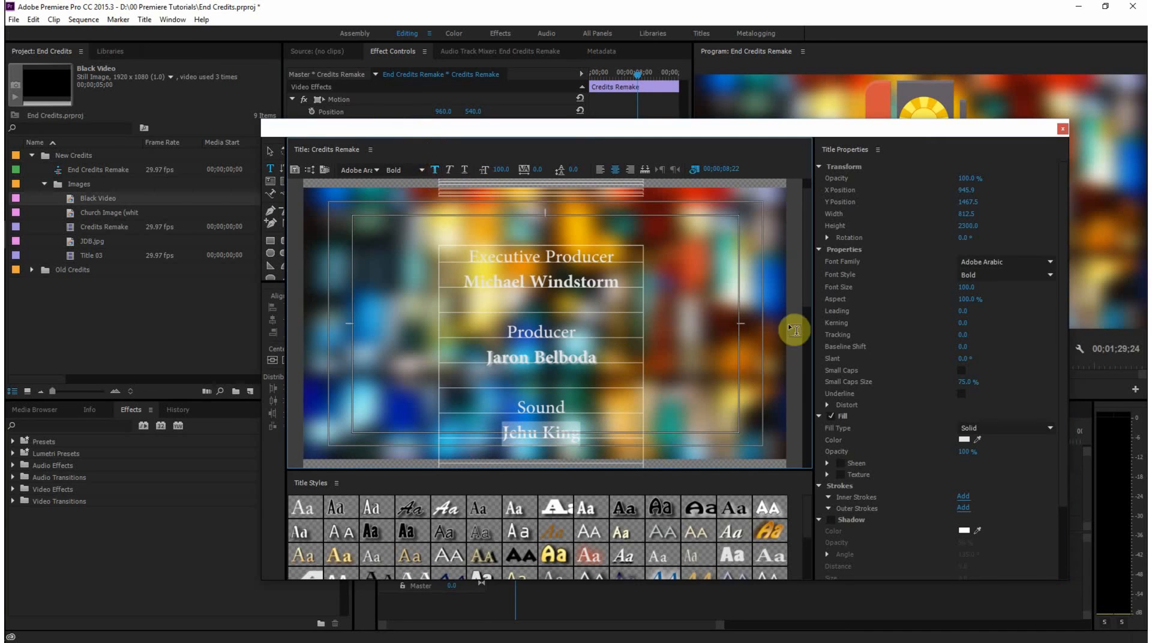
left_click_drag(811, 276, 791, 392)
left_click_drag(594, 350, 453, 250)
left_click(435, 170)
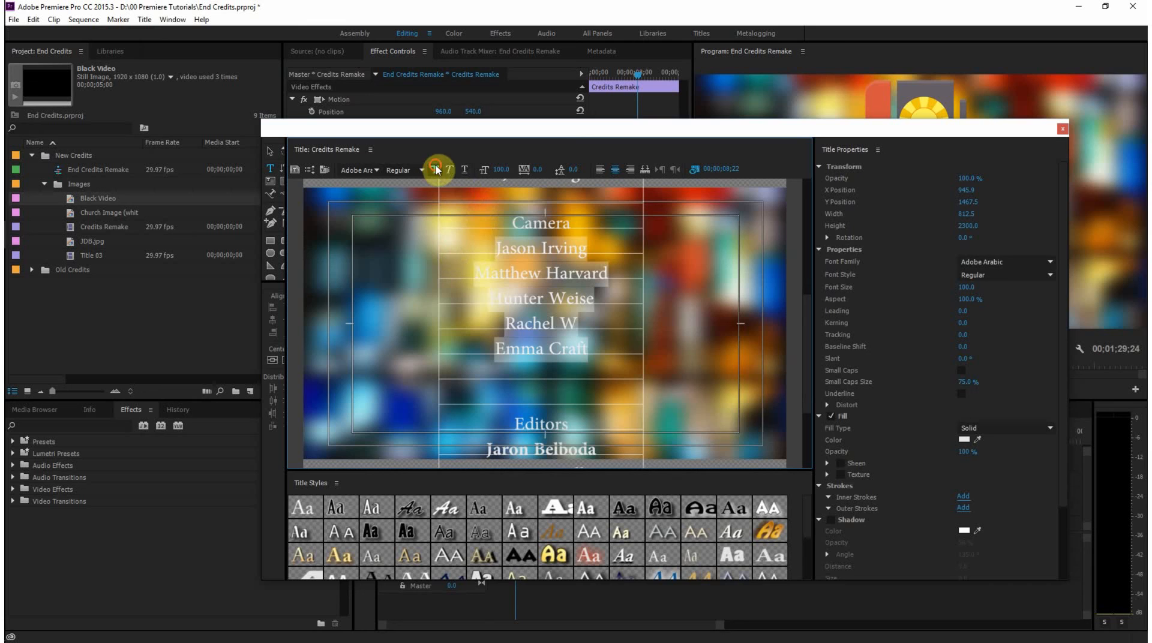
Make the Weird Imagination Studios line under Produced at bold
left_click_drag(806, 329, 805, 404)
left_click_drag(640, 417, 400, 465)
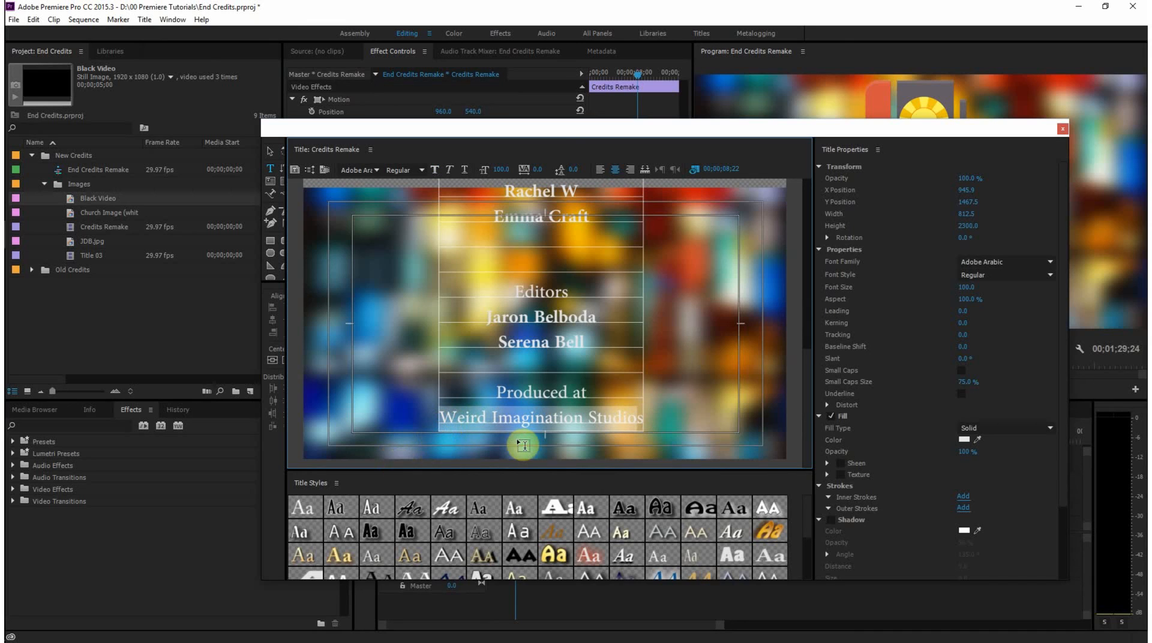
key("Right")
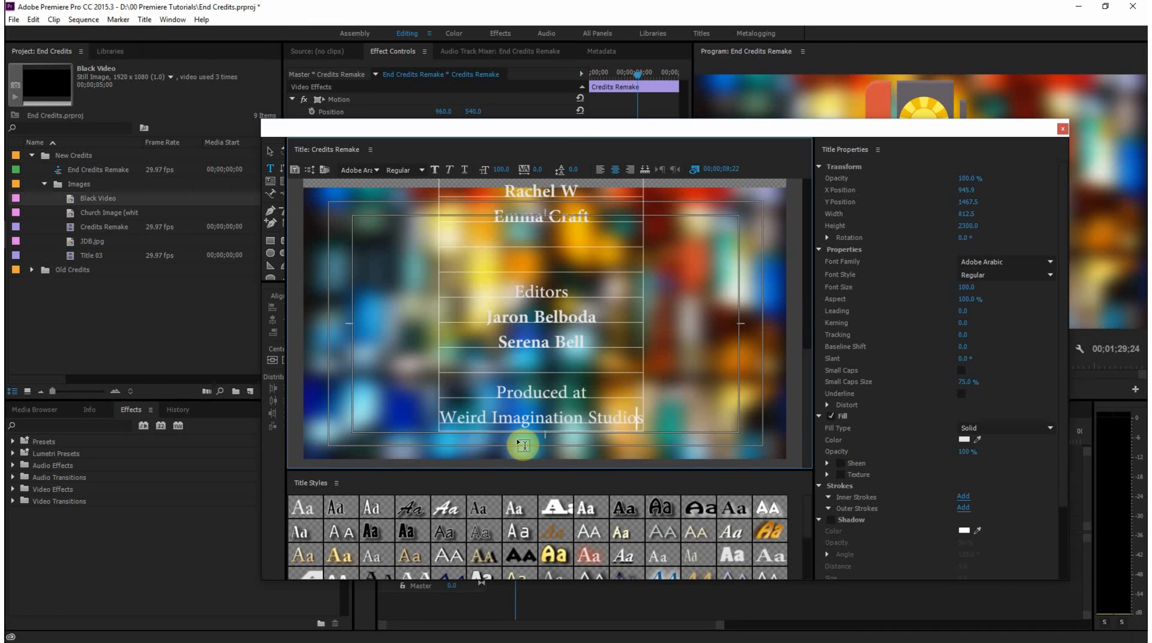
key("shift+Home")
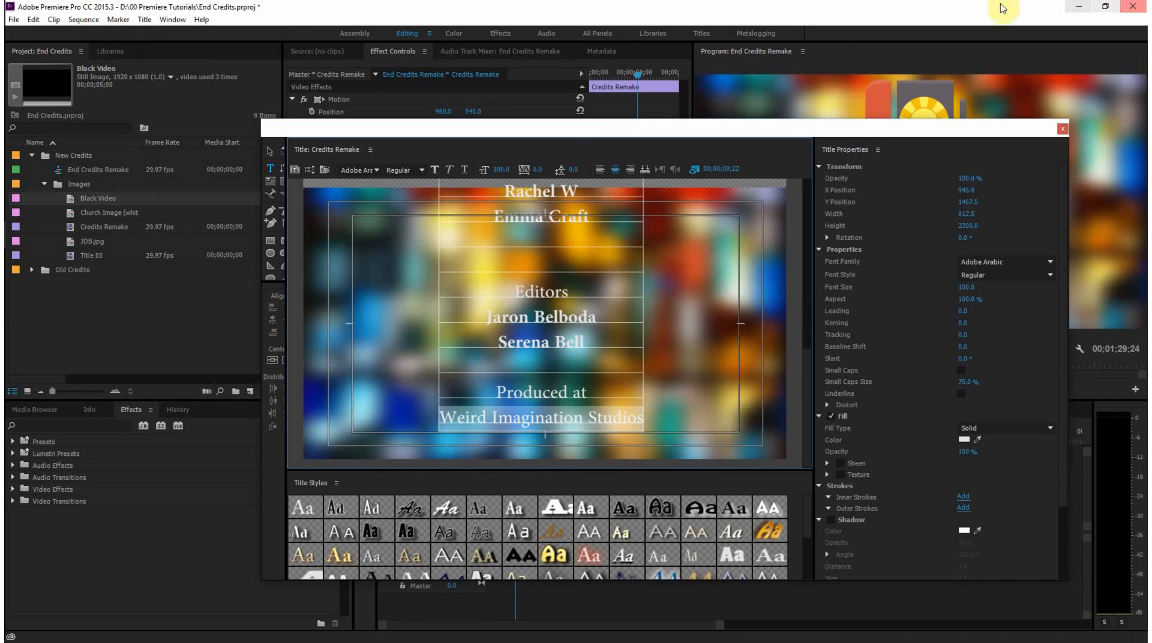
left_click(436, 172)
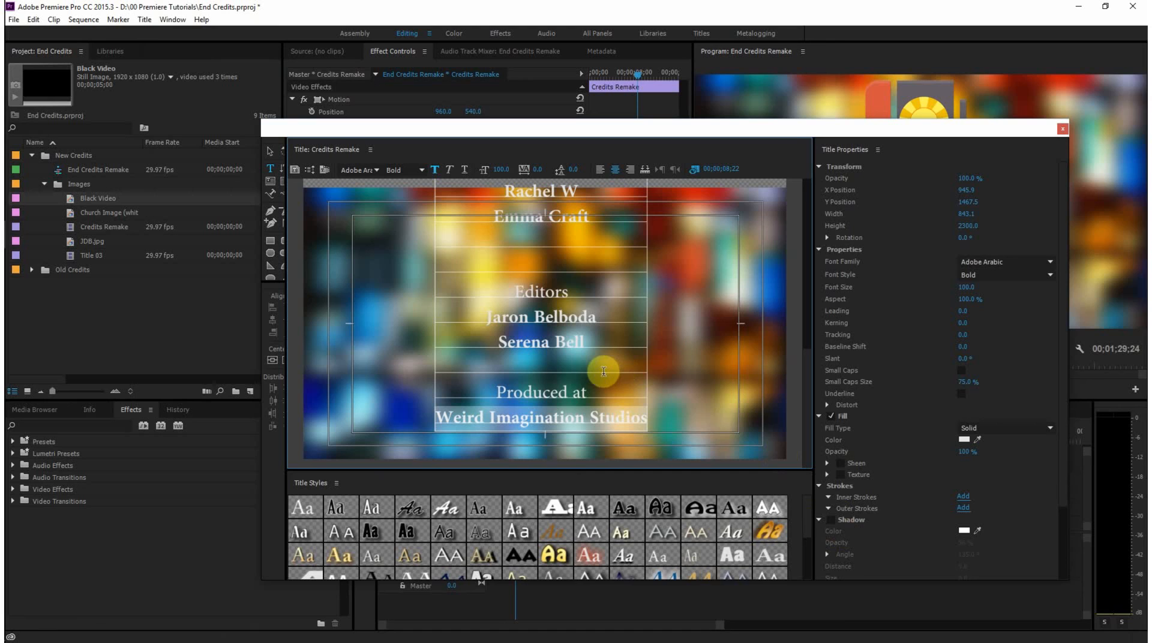
Try the white shadow on all of the credits text again and undo it
key("ctrl+a")
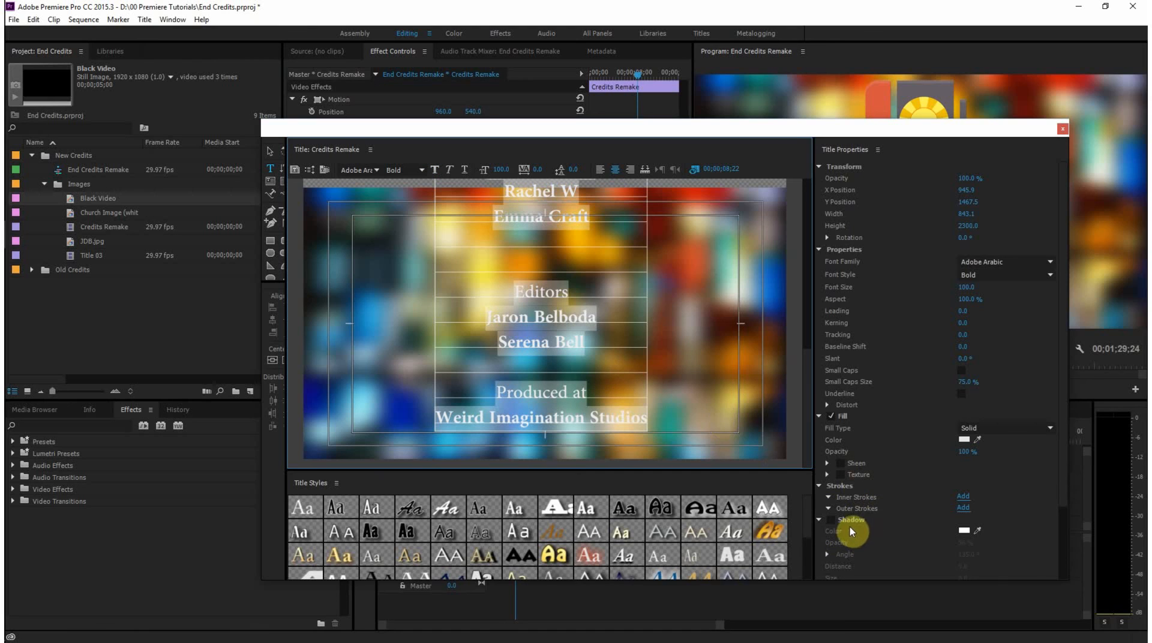
left_click(831, 520)
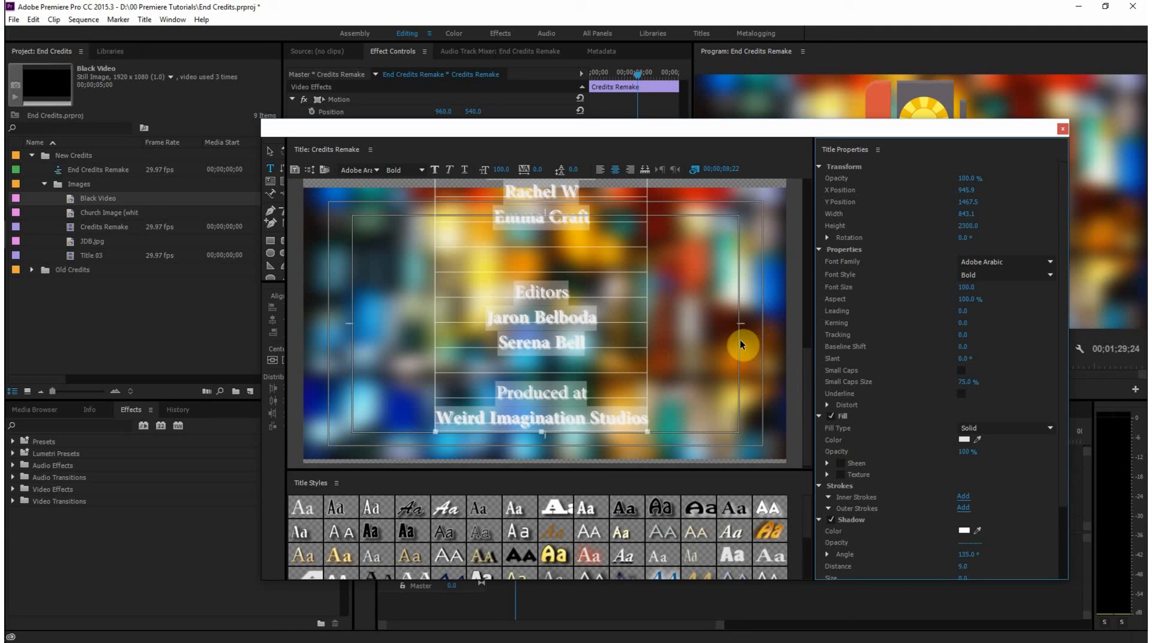
key("ctrl+z")
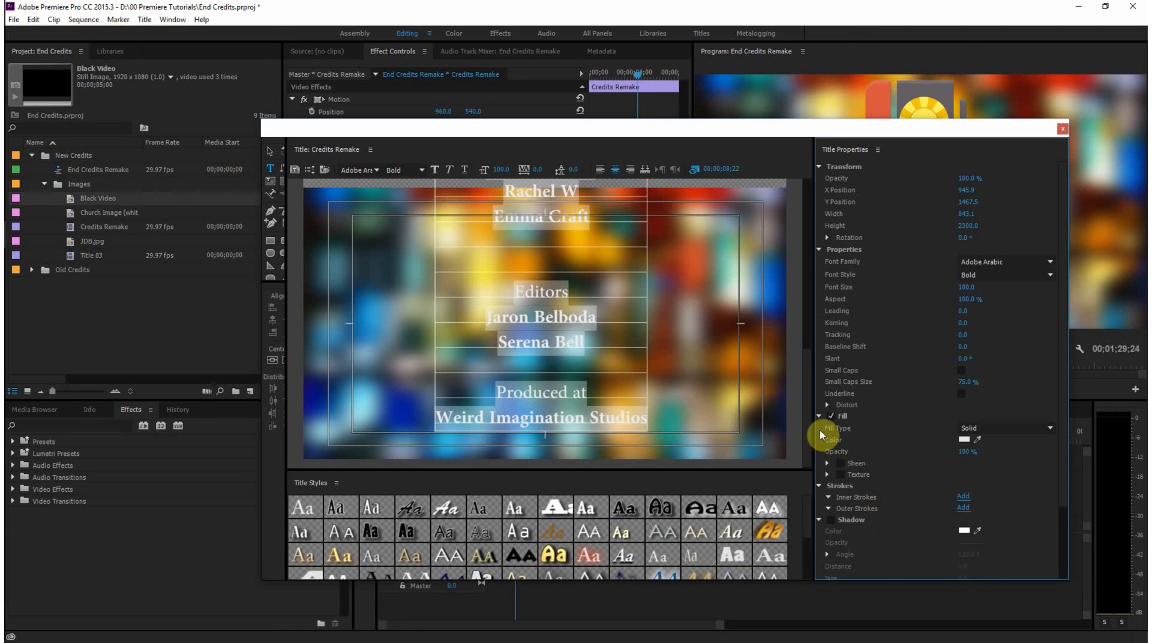
Turn off the shadow on the name under Producer
left_click_drag(804, 411, 790, 226)
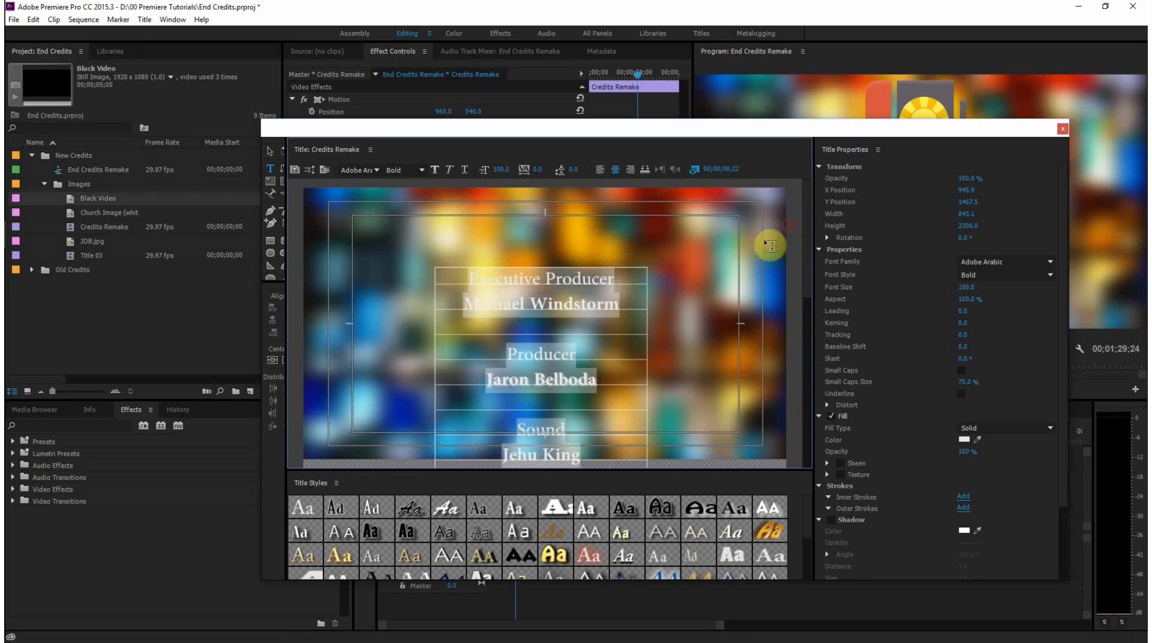
left_click(592, 395)
left_click_drag(599, 376, 483, 388)
left_click(828, 521)
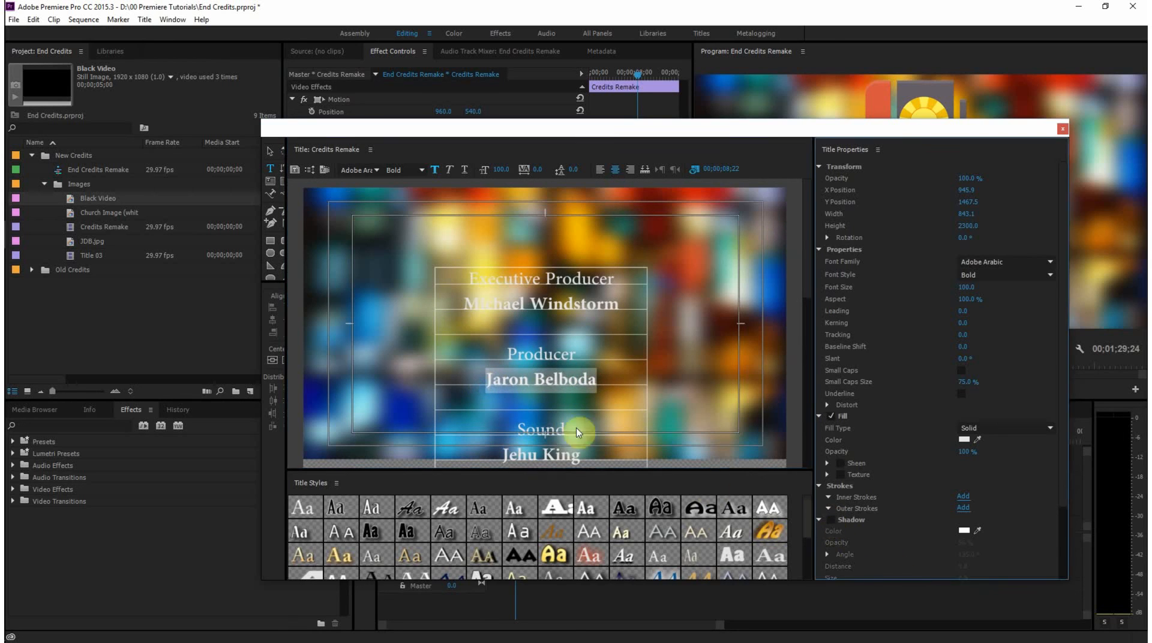
Try a shadow with 50% opacity and a distance of 4.5 on the credits text and preview it in the sequence
left_click(575, 347)
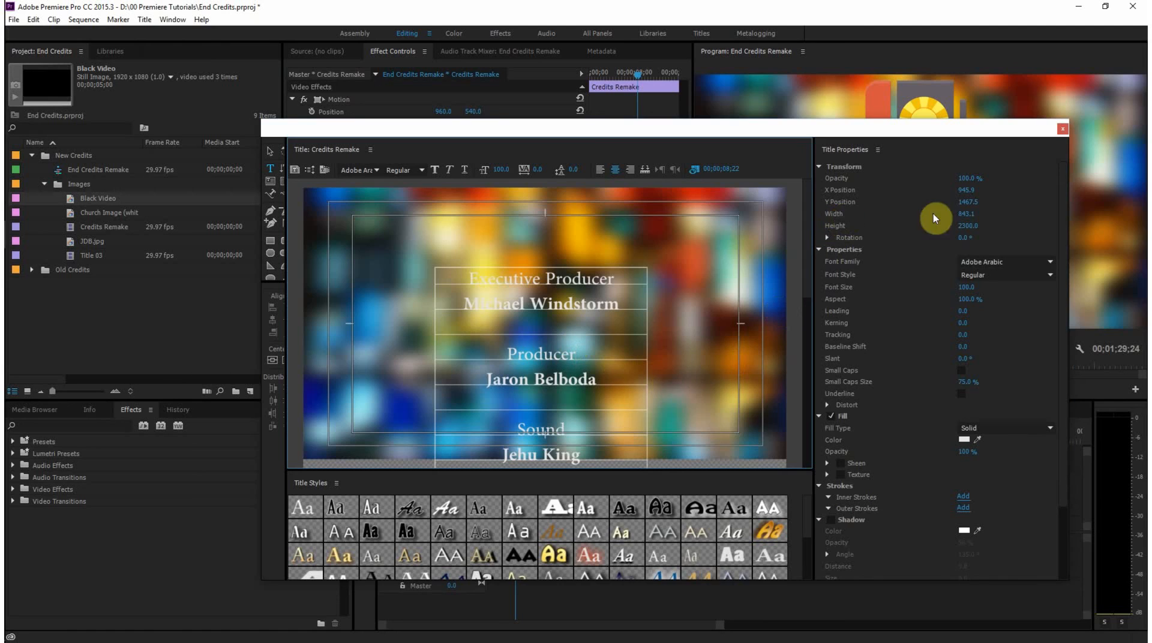
left_click(833, 520)
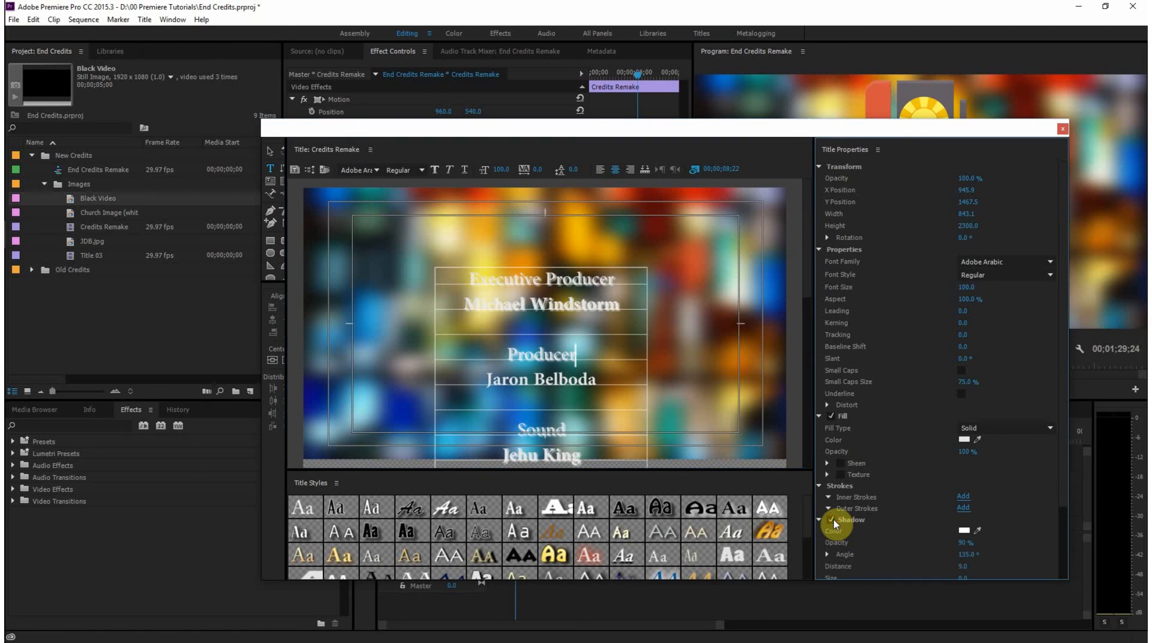
left_click(972, 545)
type("50")
left_click(969, 543)
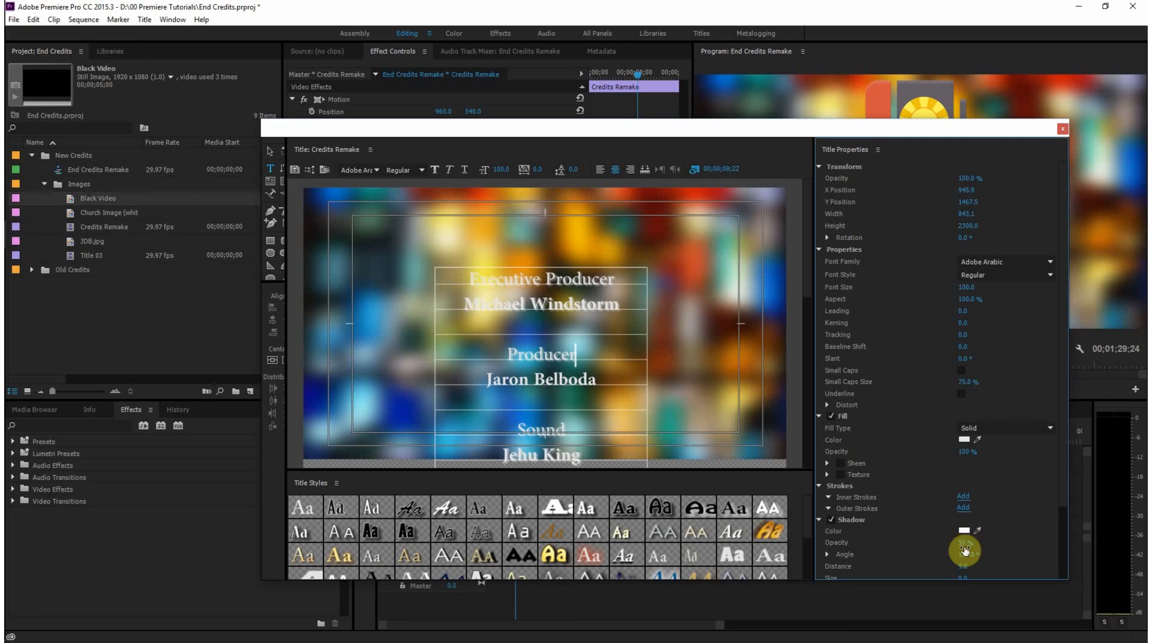
left_click(964, 566)
type("4.5")
key("Return")
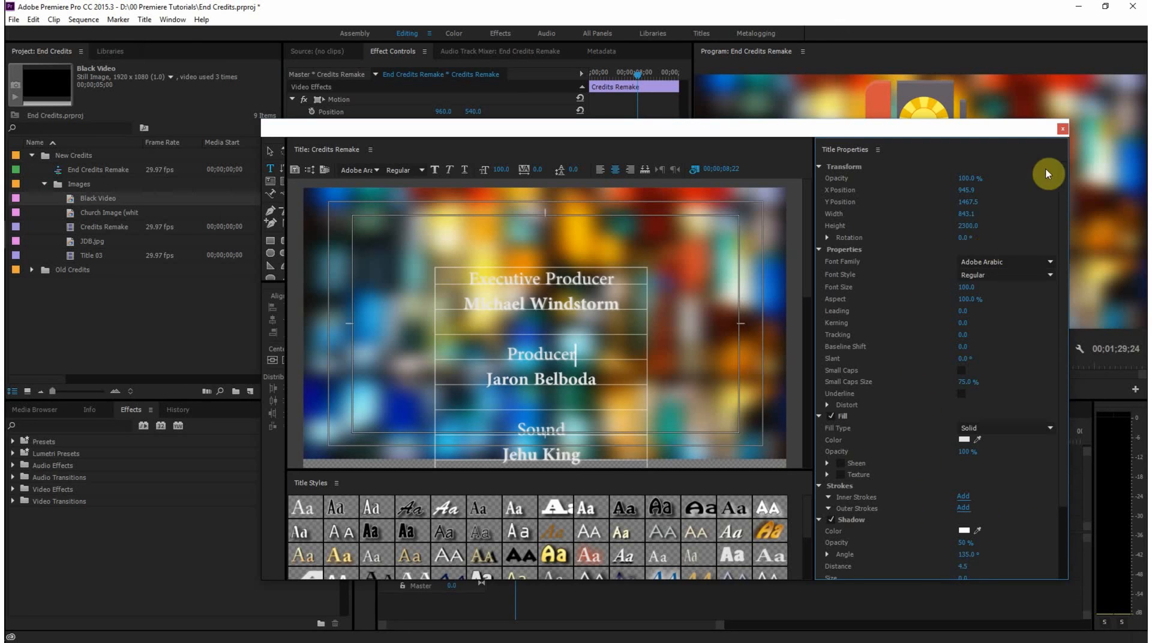
left_click(1062, 128)
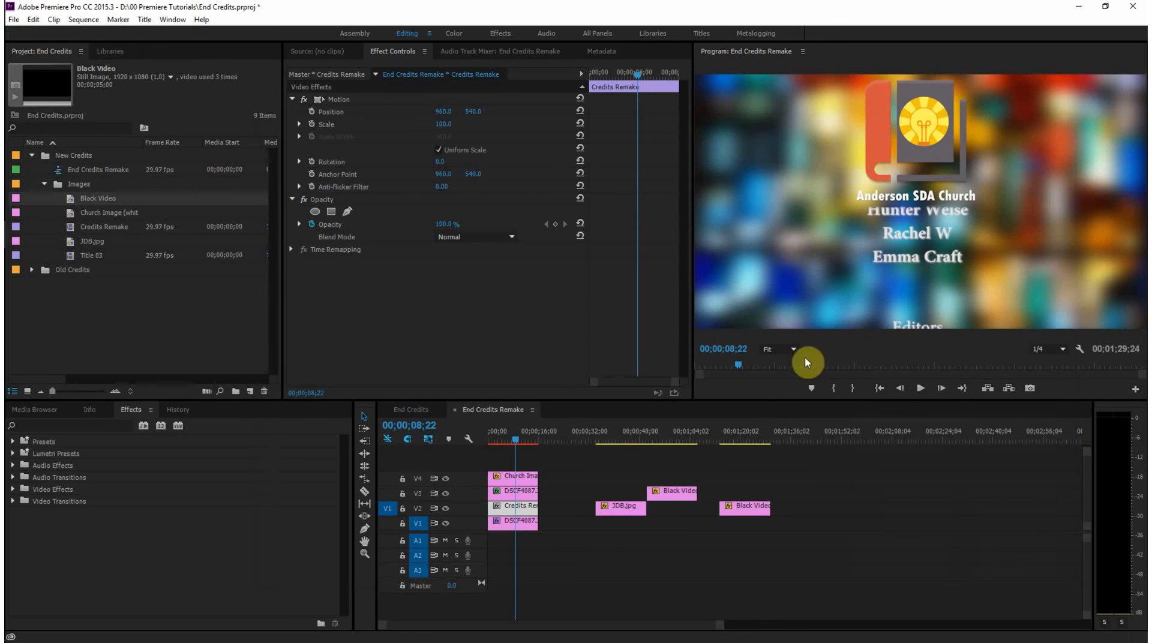
left_click_drag(519, 440, 510, 448)
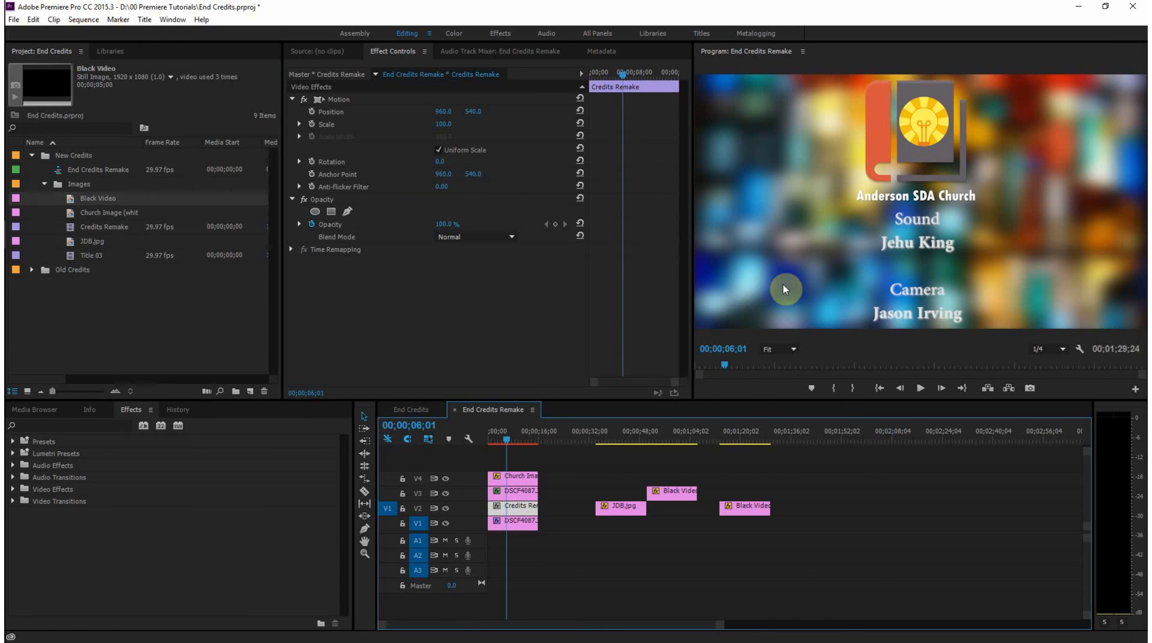
Turn off the shadow on the credits text and add an Edge outer stroke of size 10 instead
double_click(514, 510)
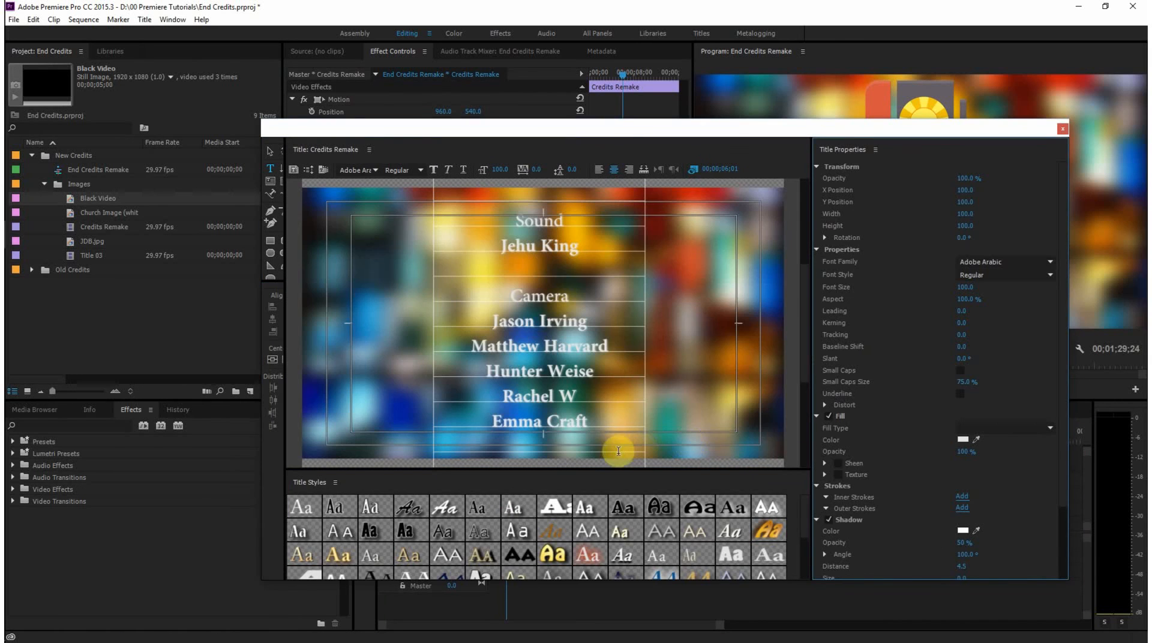
left_click(830, 520)
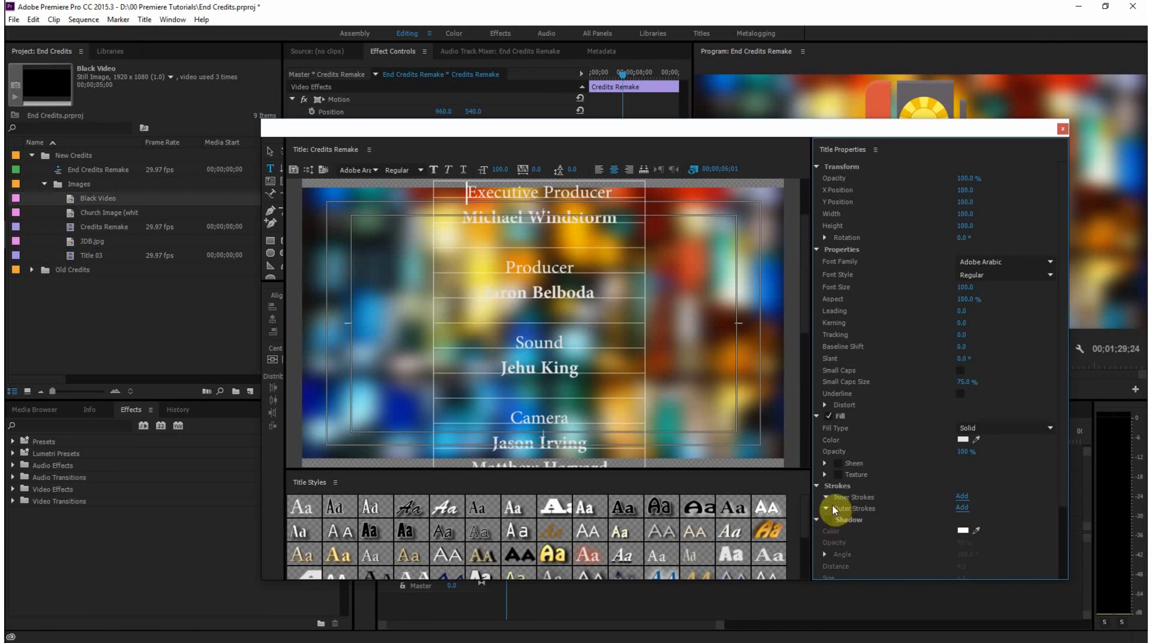
left_click(961, 509)
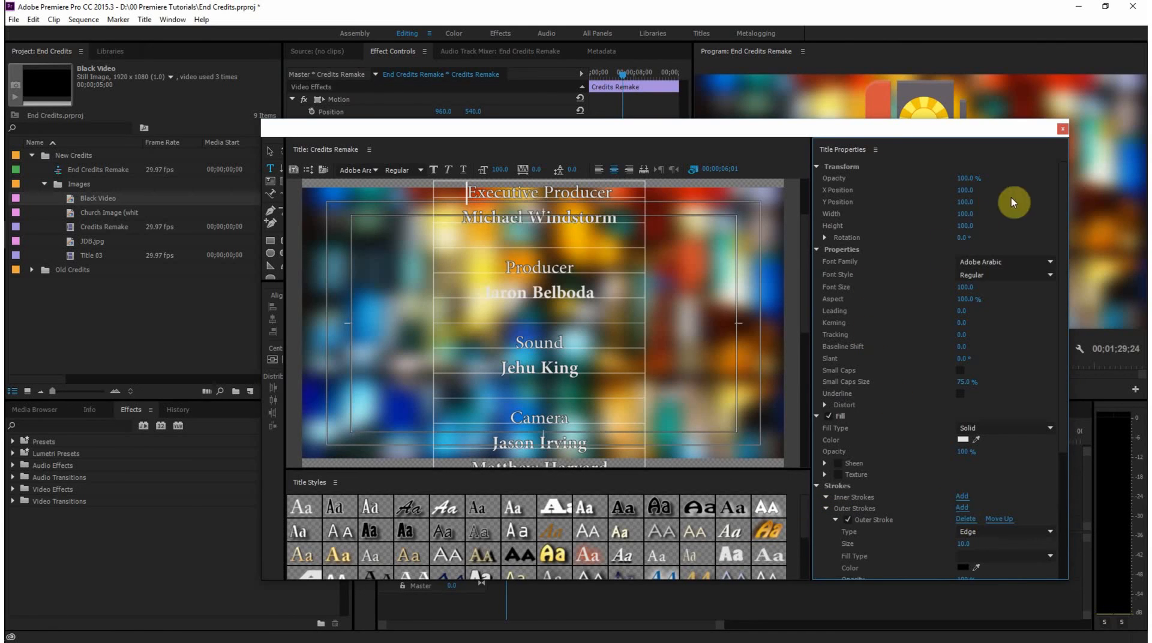
left_click(1063, 129)
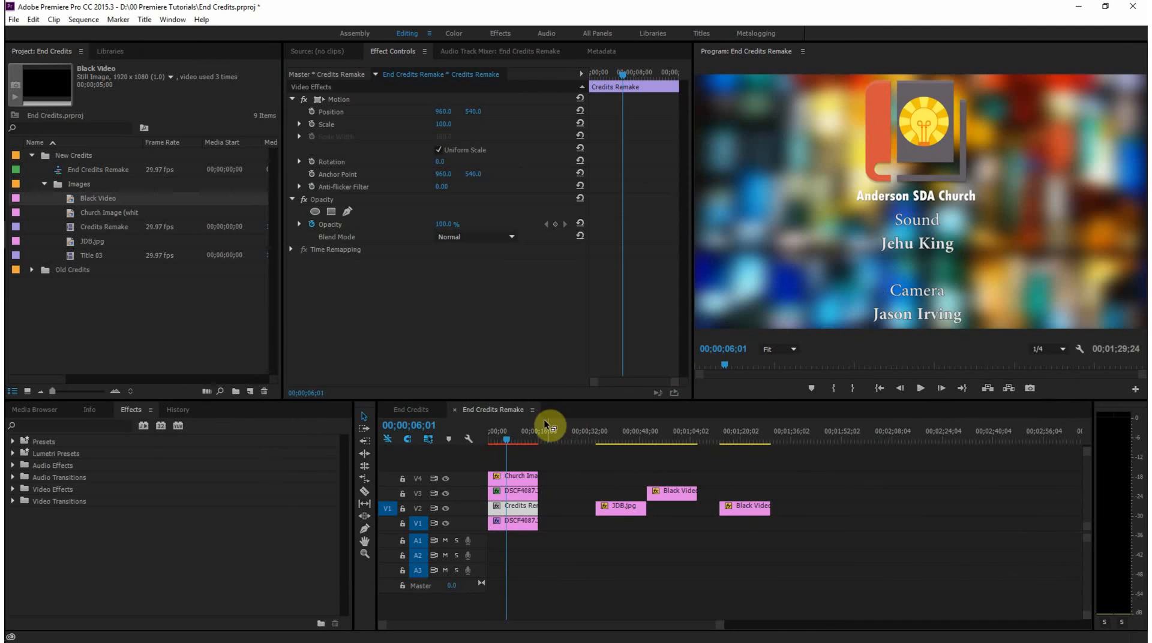
Scrub through the credits to check the outlined text passing behind the logo, and return to the start of the sequence
left_click_drag(507, 442, 521, 444)
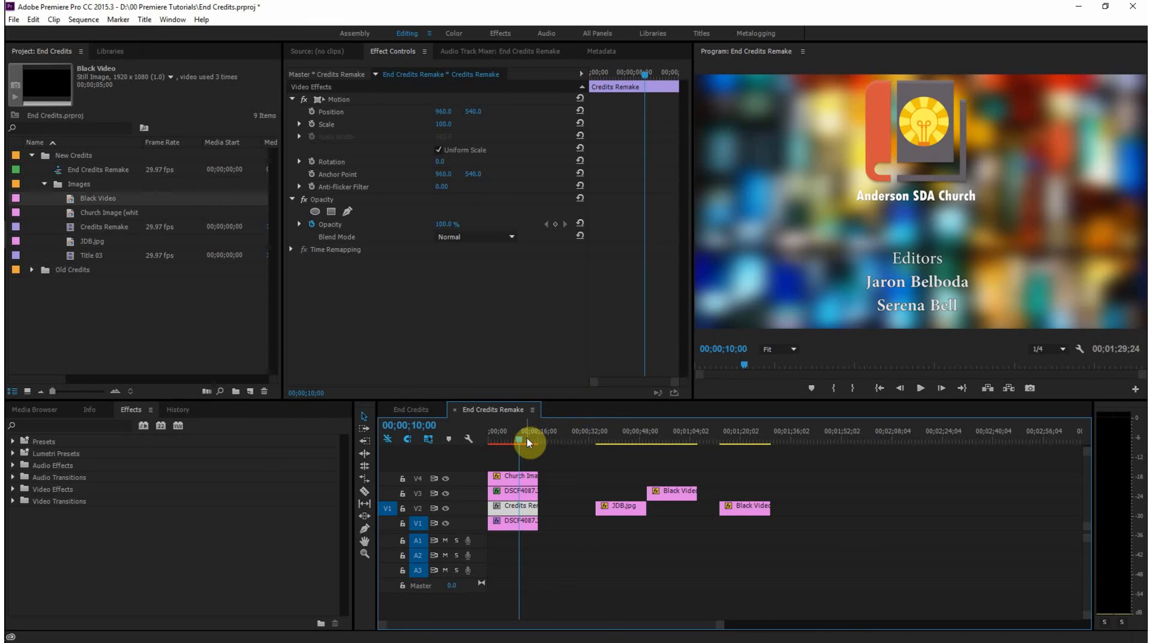
left_click_drag(523, 439, 496, 444)
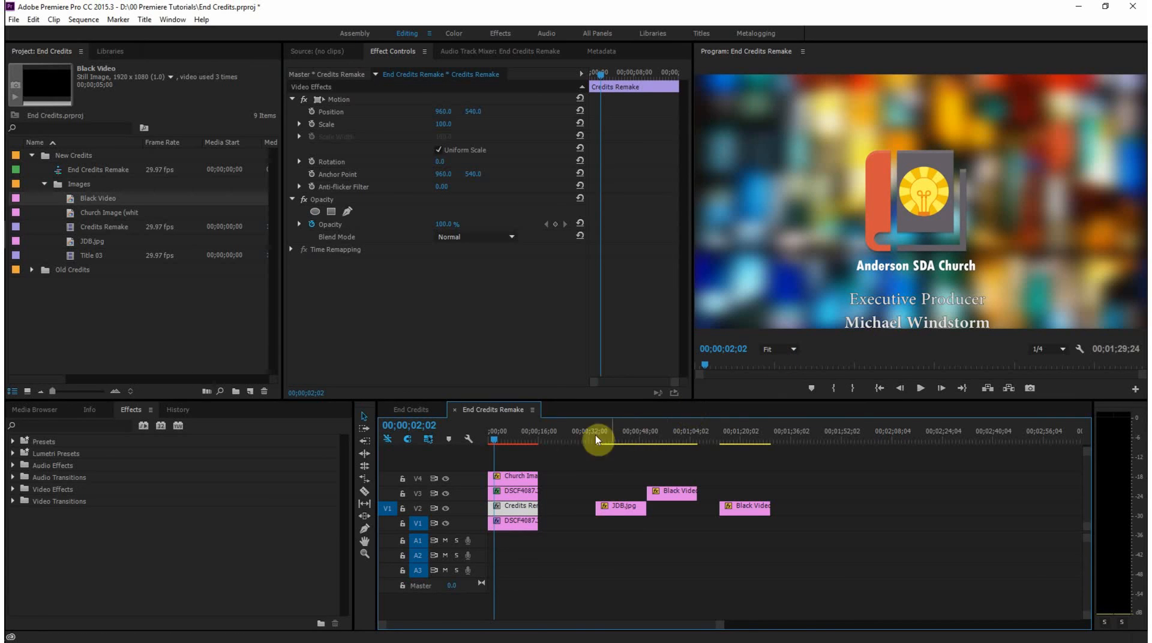
left_click_drag(496, 444, 519, 449)
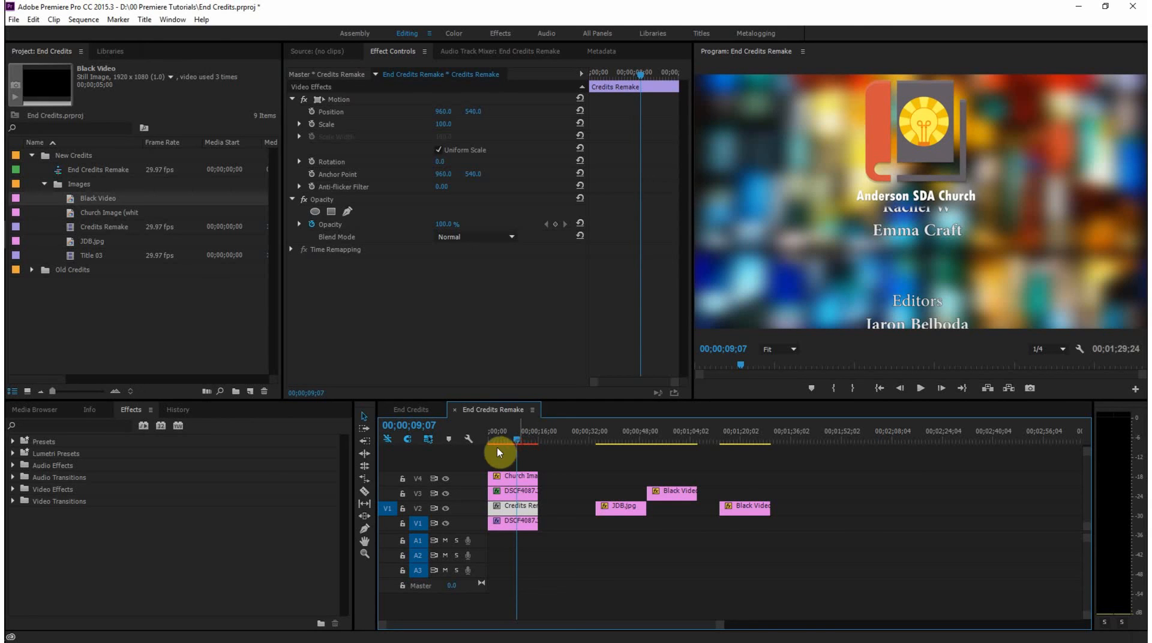
left_click_drag(509, 441, 474, 444)
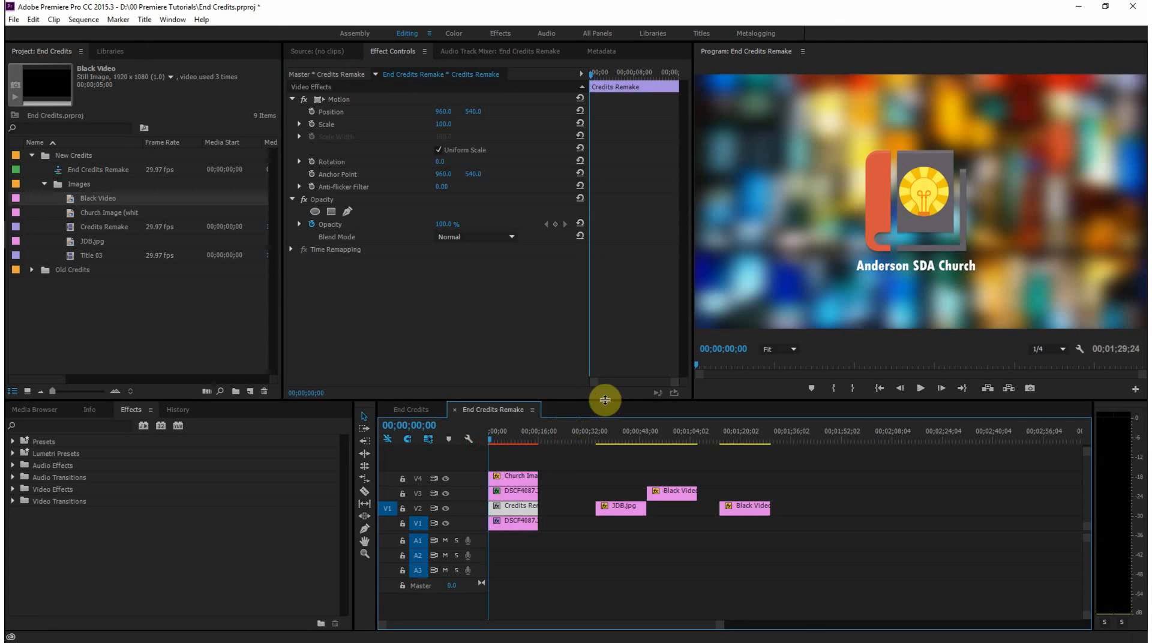